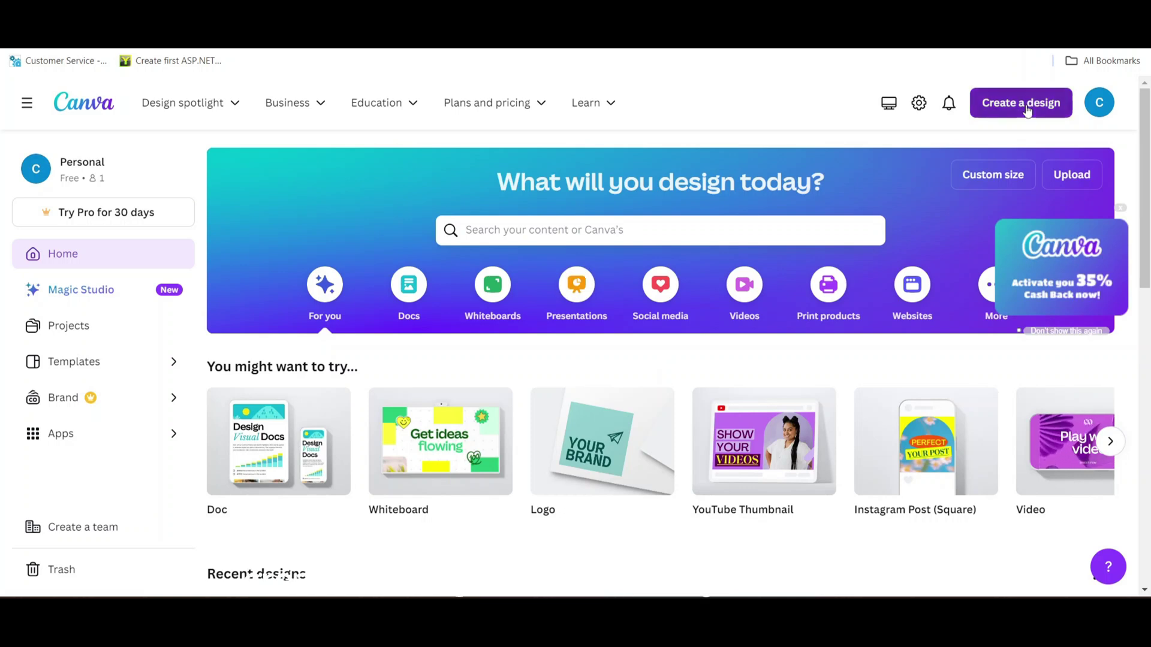
Create a new YouTube Thumbnail design and add a grid background graphic from Elements.
left_click(1027, 108)
left_click(909, 257)
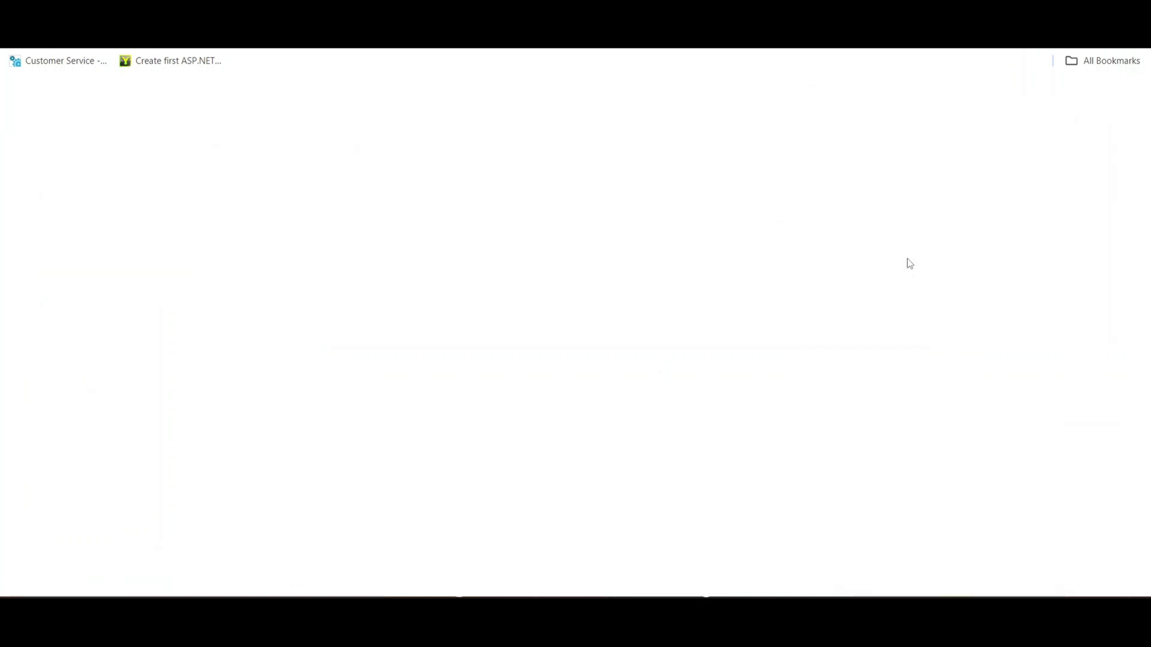
left_click(27, 201)
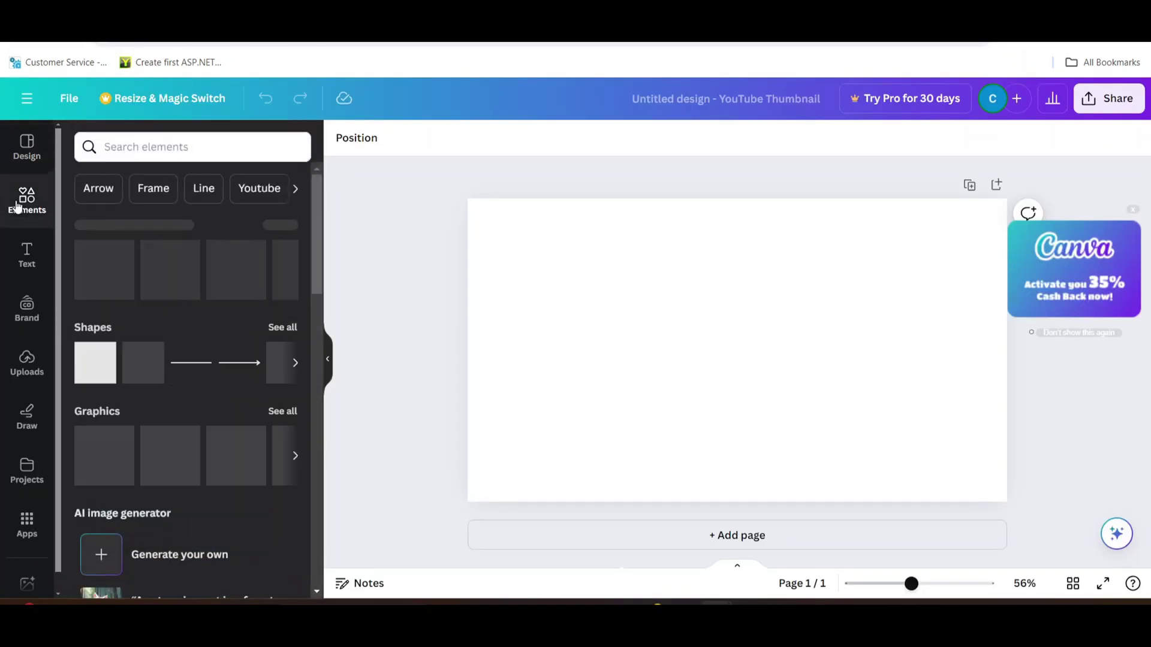
left_click(96, 147)
left_click(160, 226)
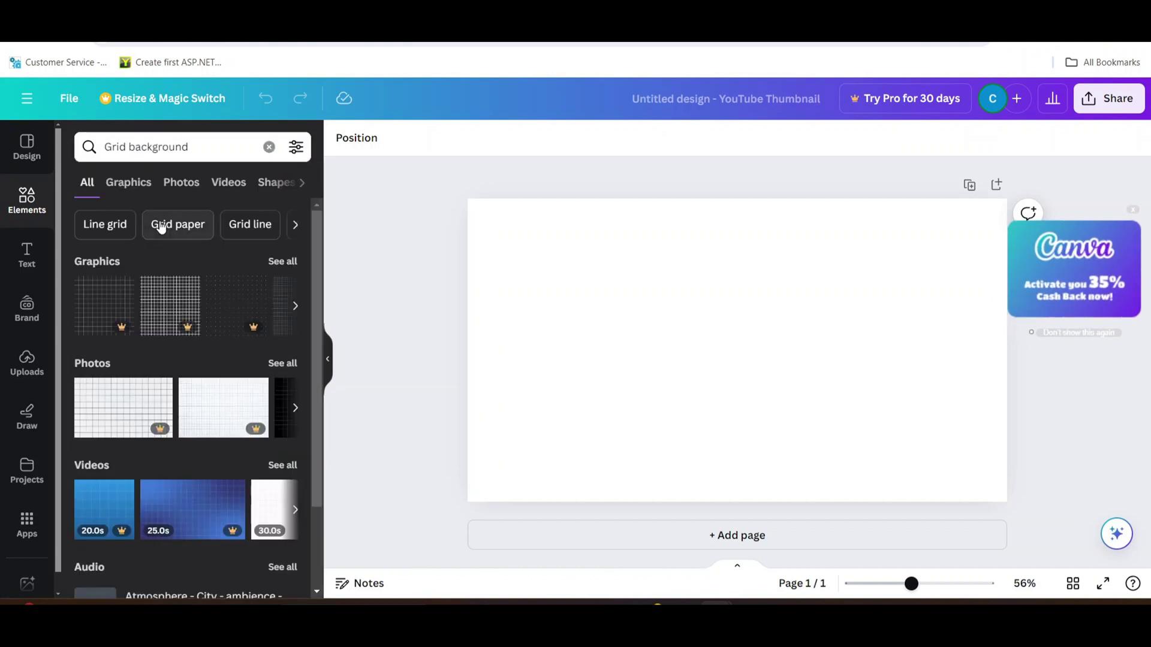
left_click(218, 306)
Make the page background black and stretch the grid to cover the whole page.
left_click(342, 166)
left_click(81, 438)
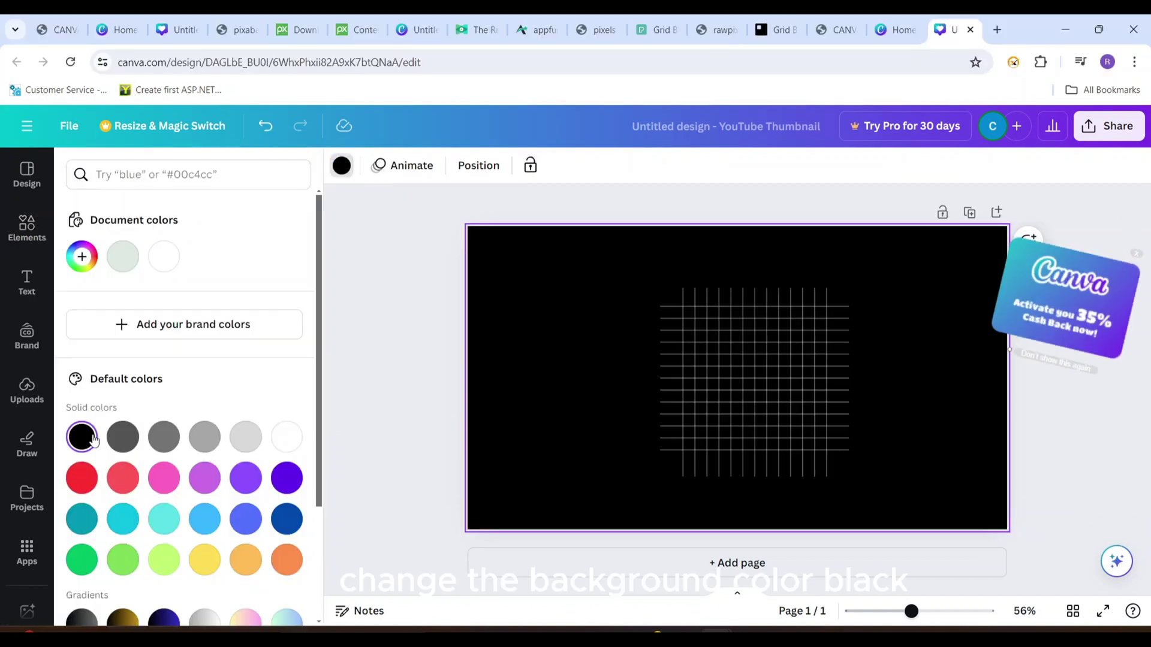
left_click(683, 419)
left_click_drag(822, 527, 1073, 533)
left_click_drag(480, 226, 422, 225)
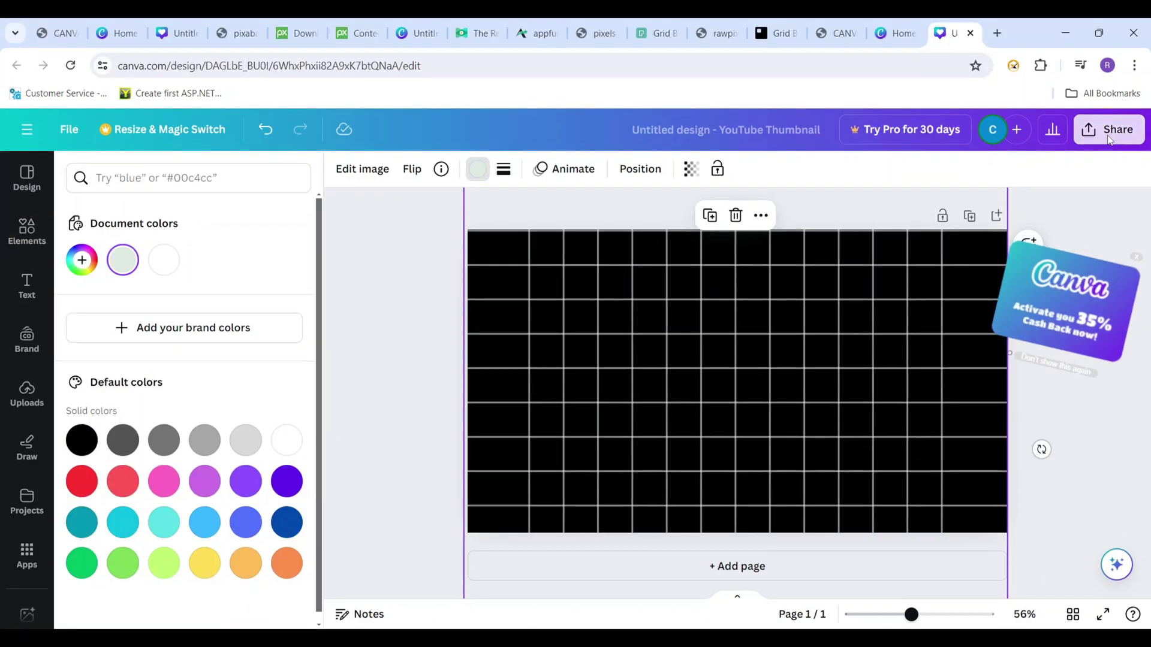
left_click(1109, 126)
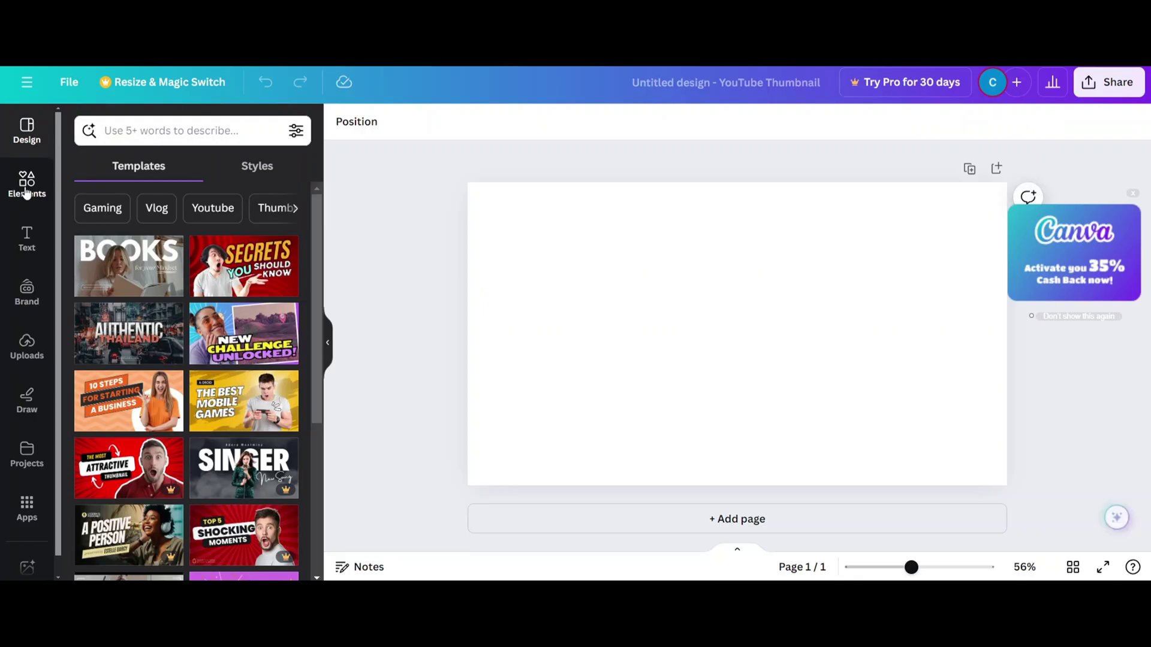
Search Elements for 'animated' graphics and download the rain cloud page as a JPG.
left_click(27, 185)
left_click(139, 132)
type("animated rain")
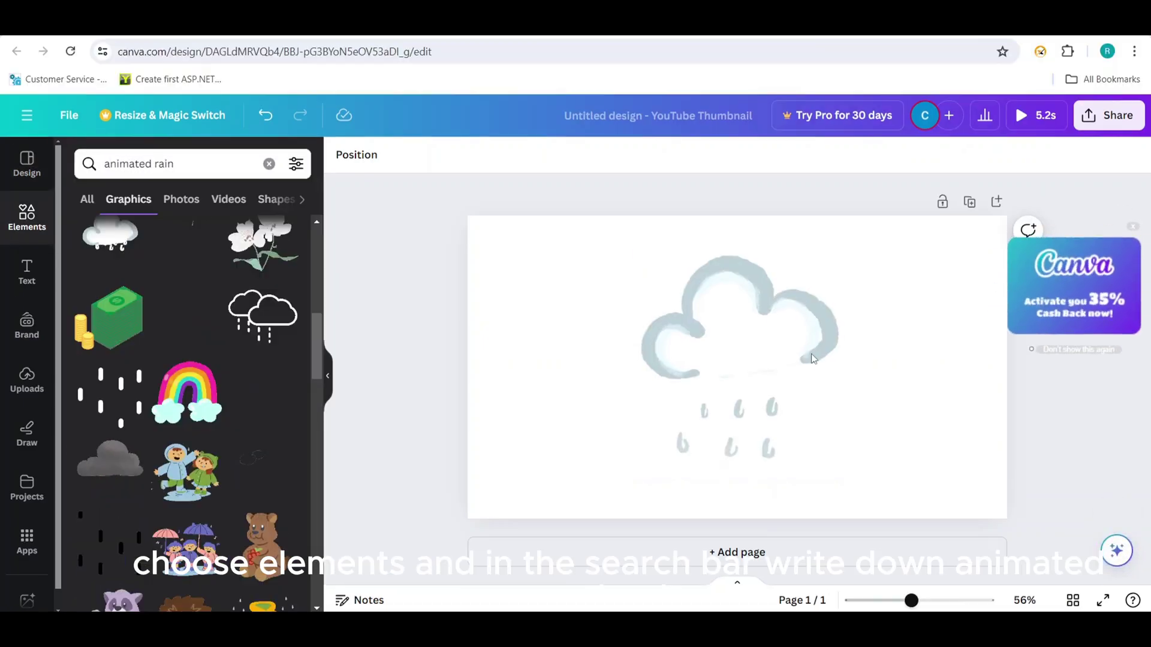
left_click(891, 398)
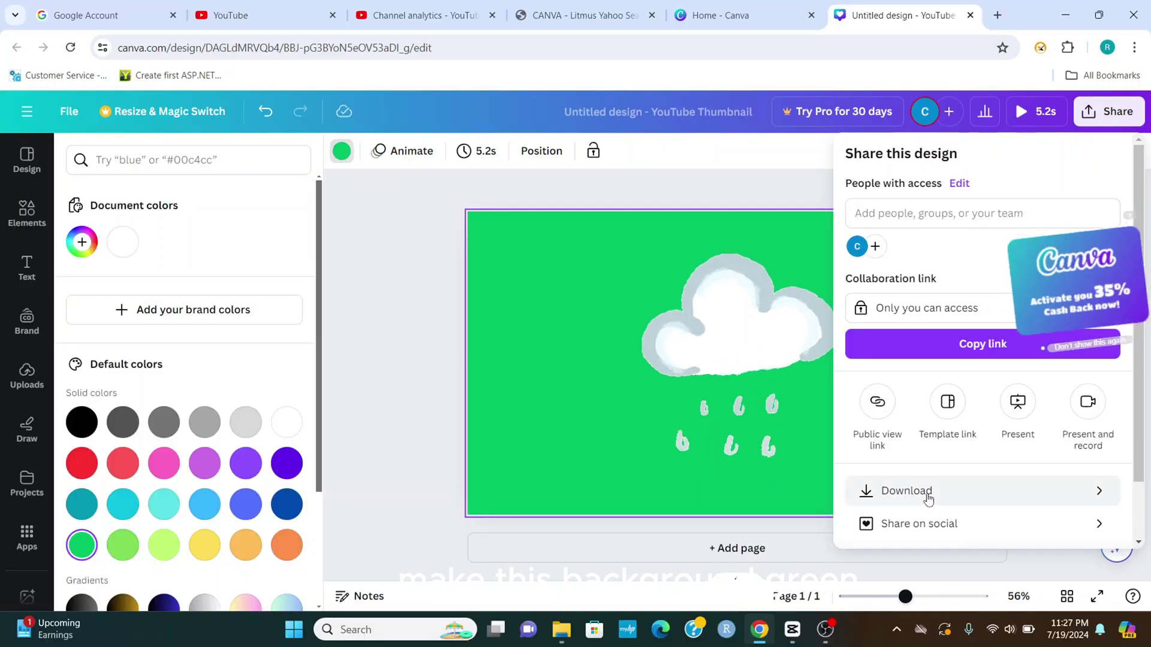
left_click(926, 493)
left_click(937, 219)
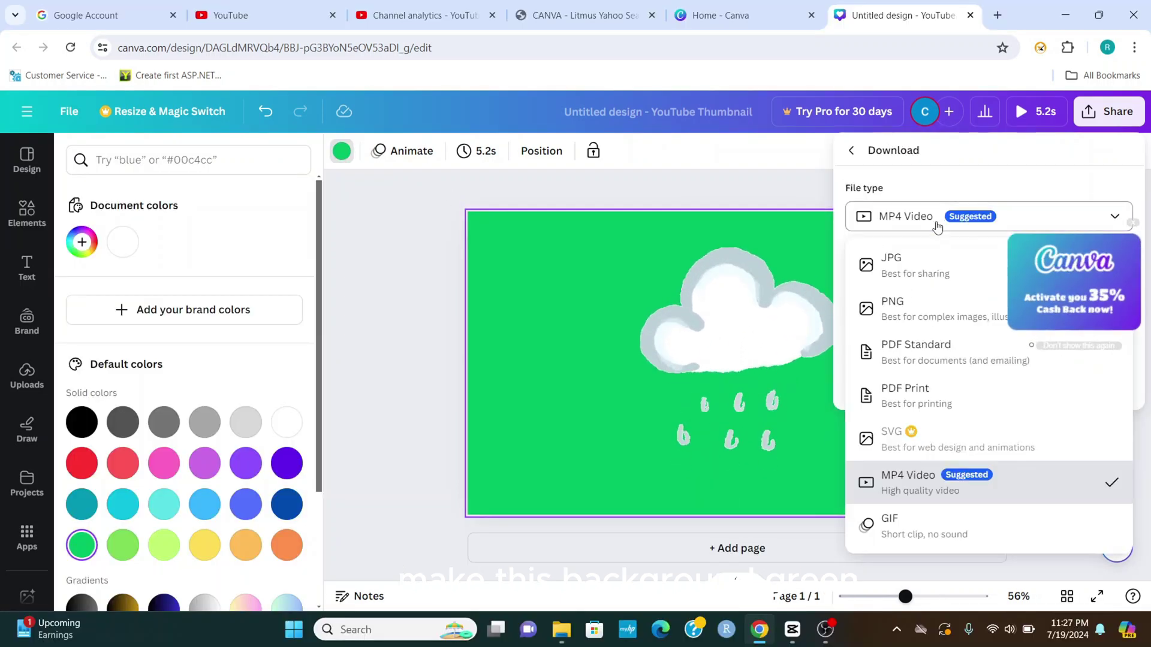
left_click(881, 326)
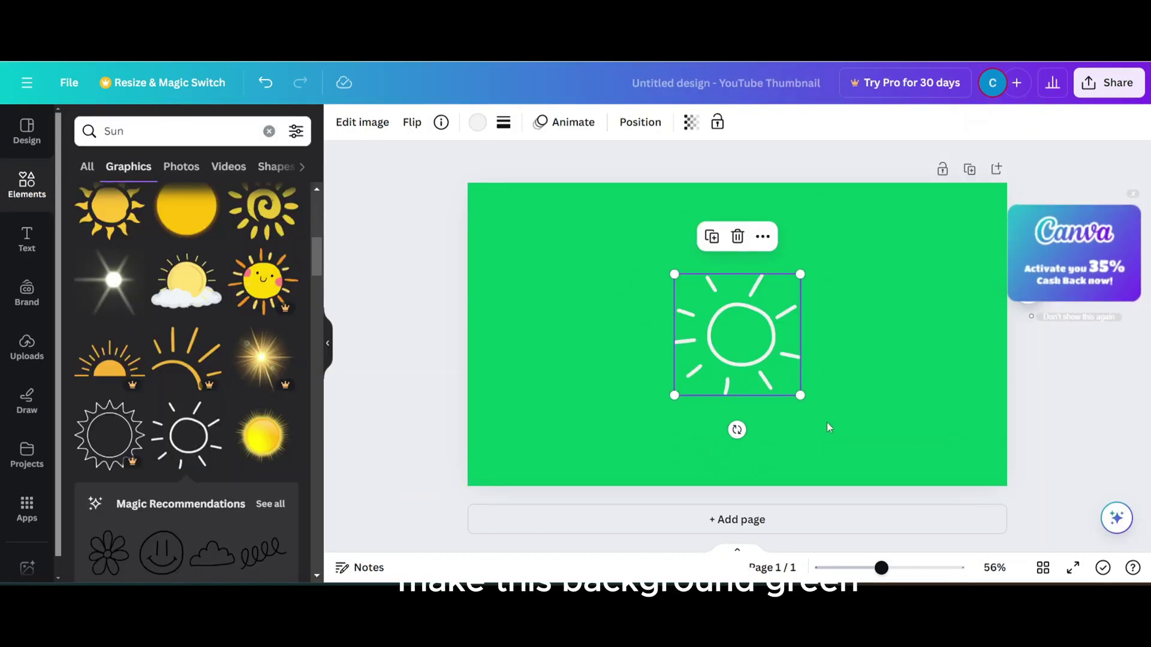
Nudge the sun upward, then shrink and rotate the umbrella so it stands upright.
left_click_drag(740, 334, 741, 307)
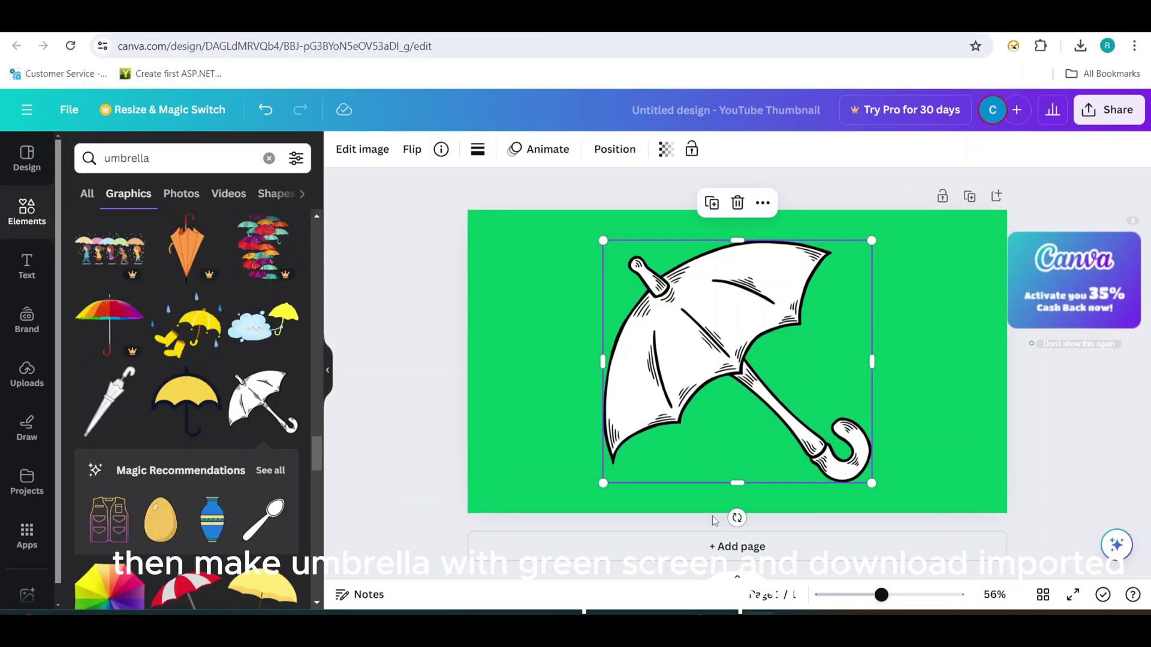
left_click_drag(734, 516, 650, 496)
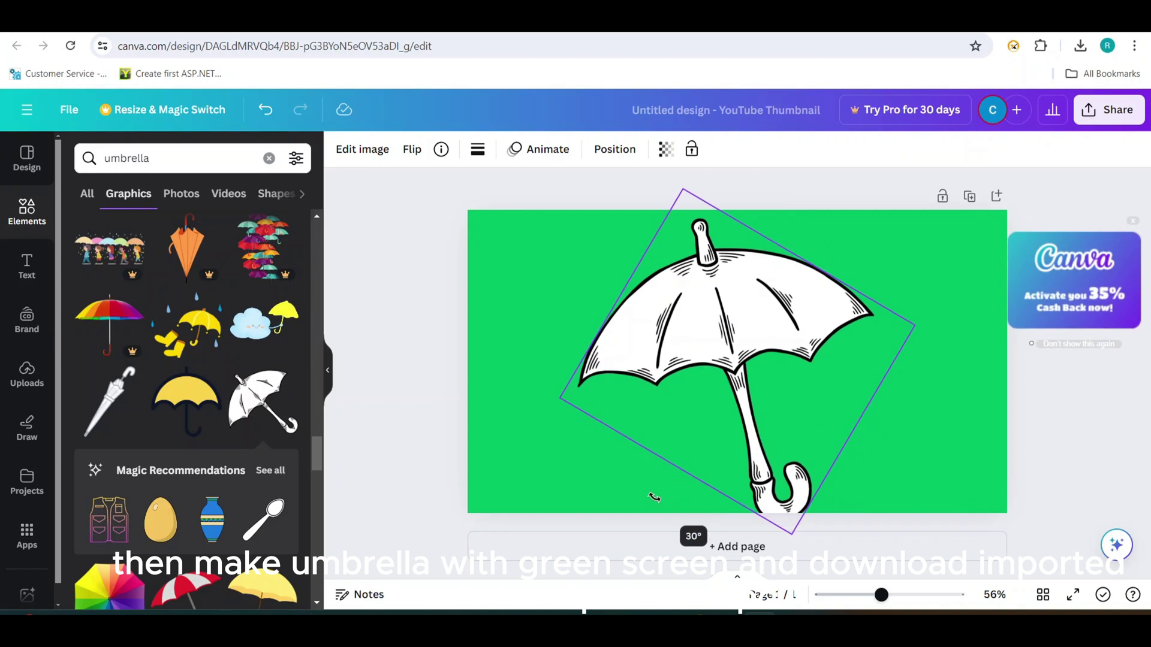
left_click_drag(762, 533, 757, 470)
left_click_drag(645, 450, 625, 452)
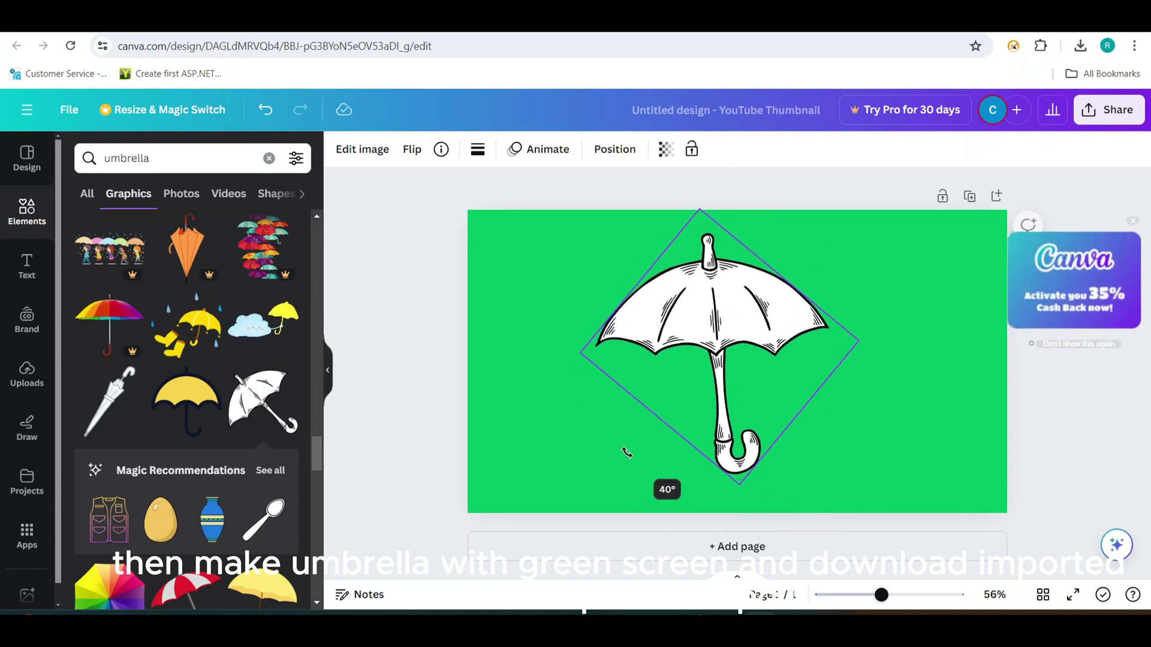
Bring up the download options for the umbrella page.
left_click(851, 397)
left_click(1108, 110)
left_click(908, 488)
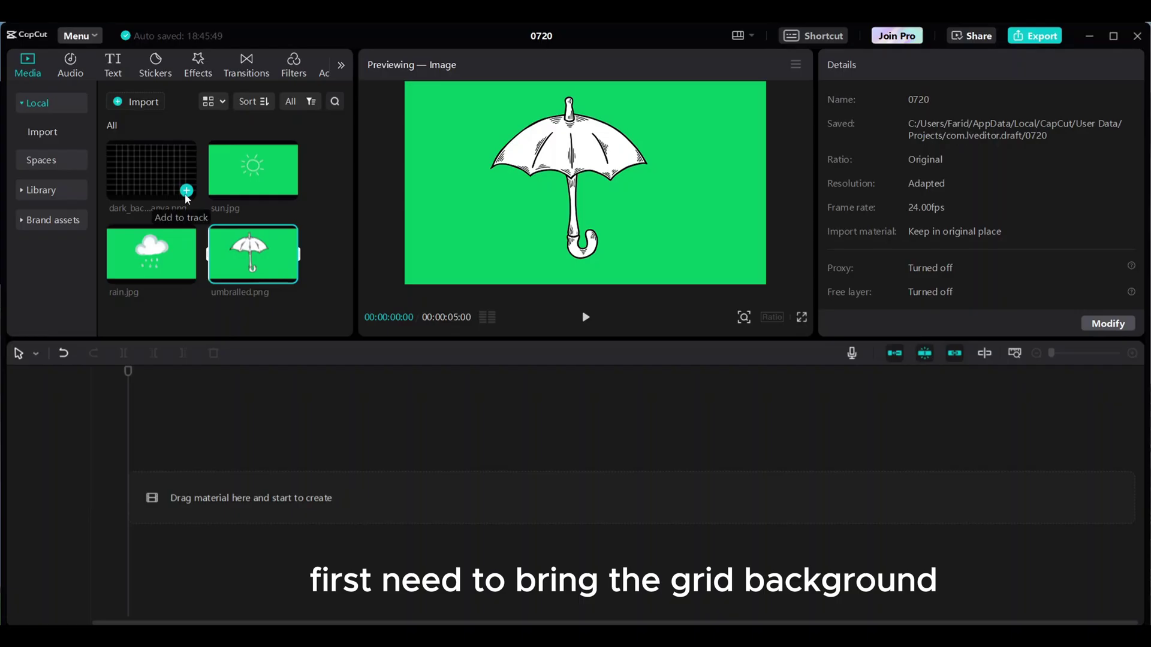
Add the grid background to the timeline and lower its opacity to about 60%.
left_click(186, 191)
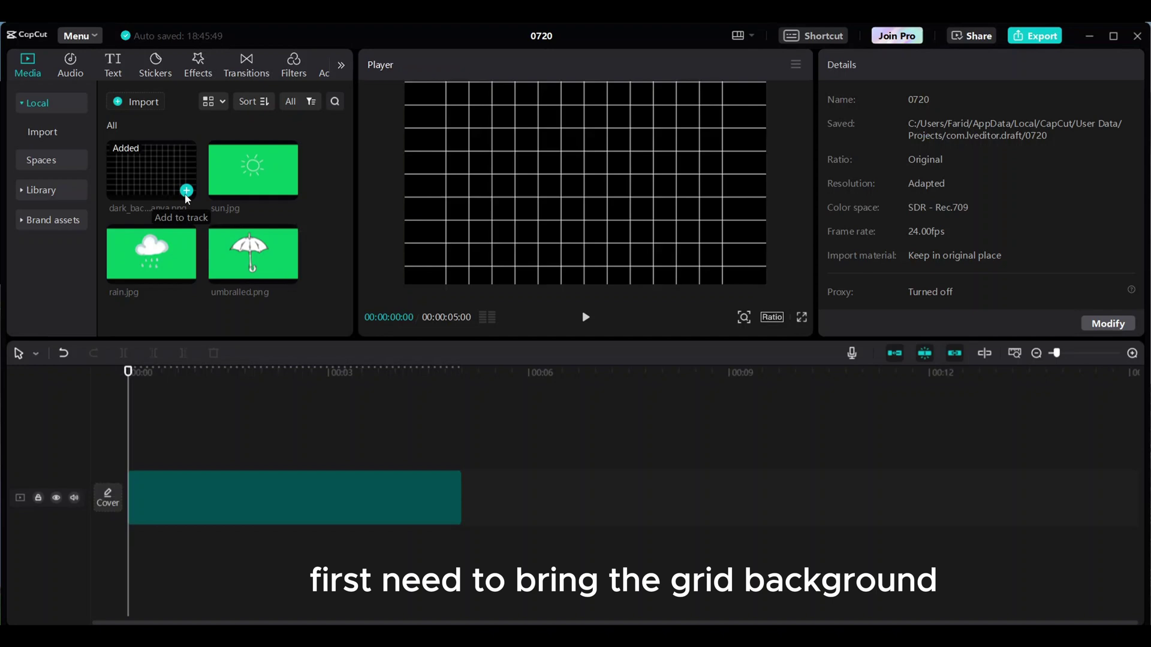
scroll(913, 205, "down", 5)
left_click(971, 241)
left_click_drag(970, 250, 955, 251)
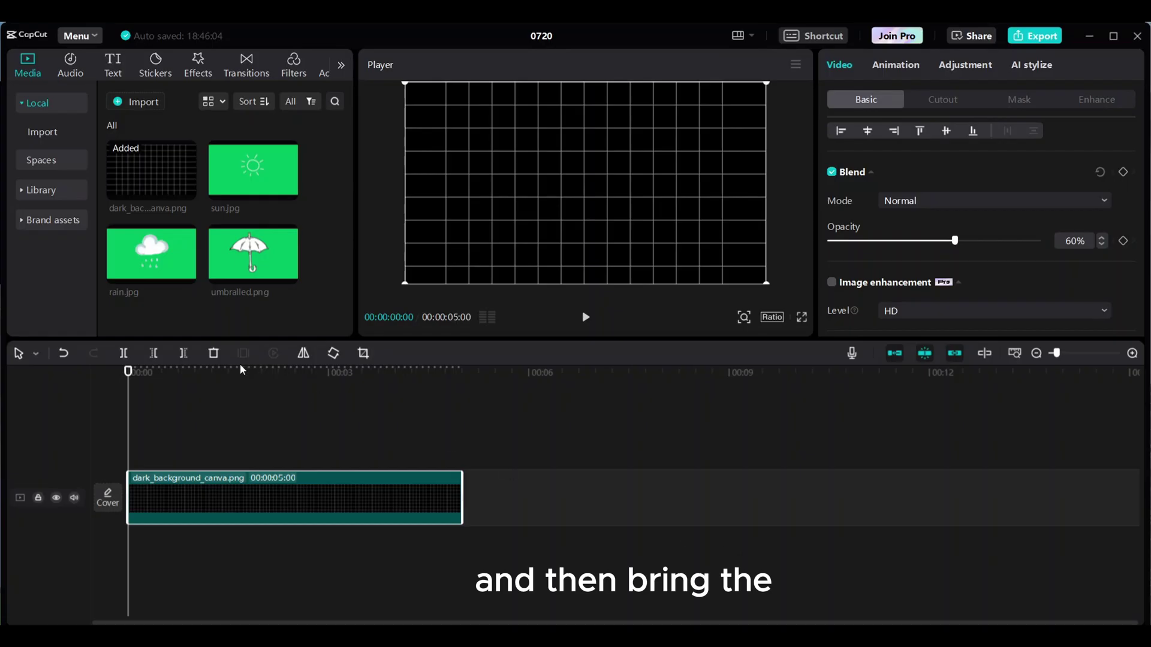
Add the rain and sun images, stacking each on its own track above the grid.
left_click(187, 274)
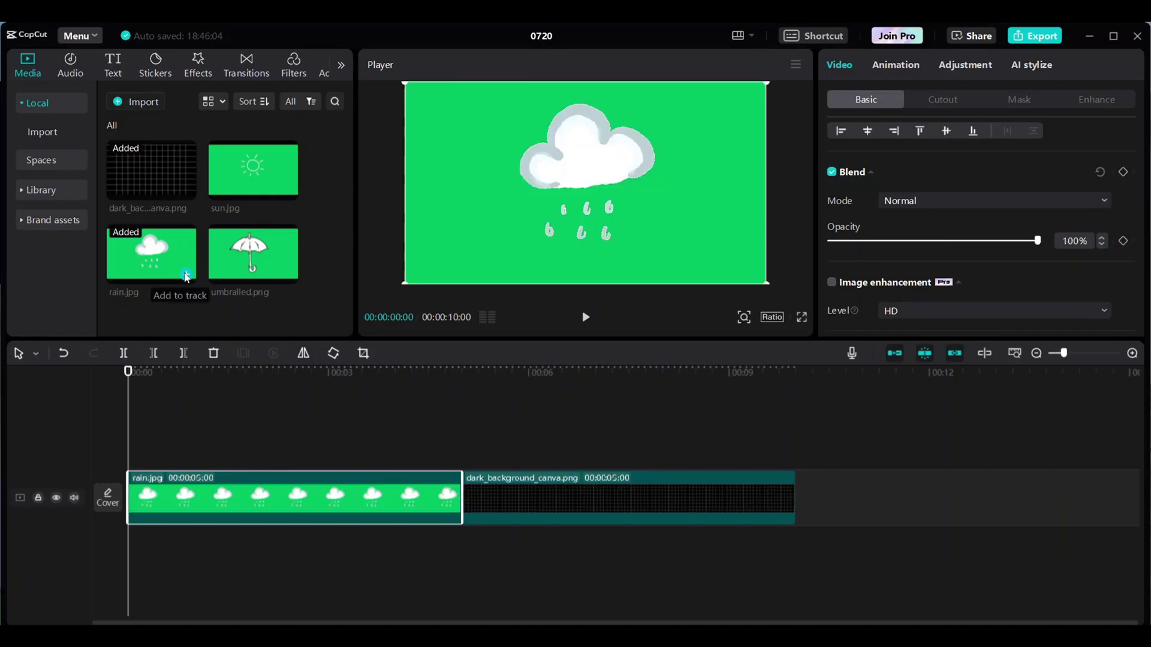
left_click_drag(237, 508, 230, 449)
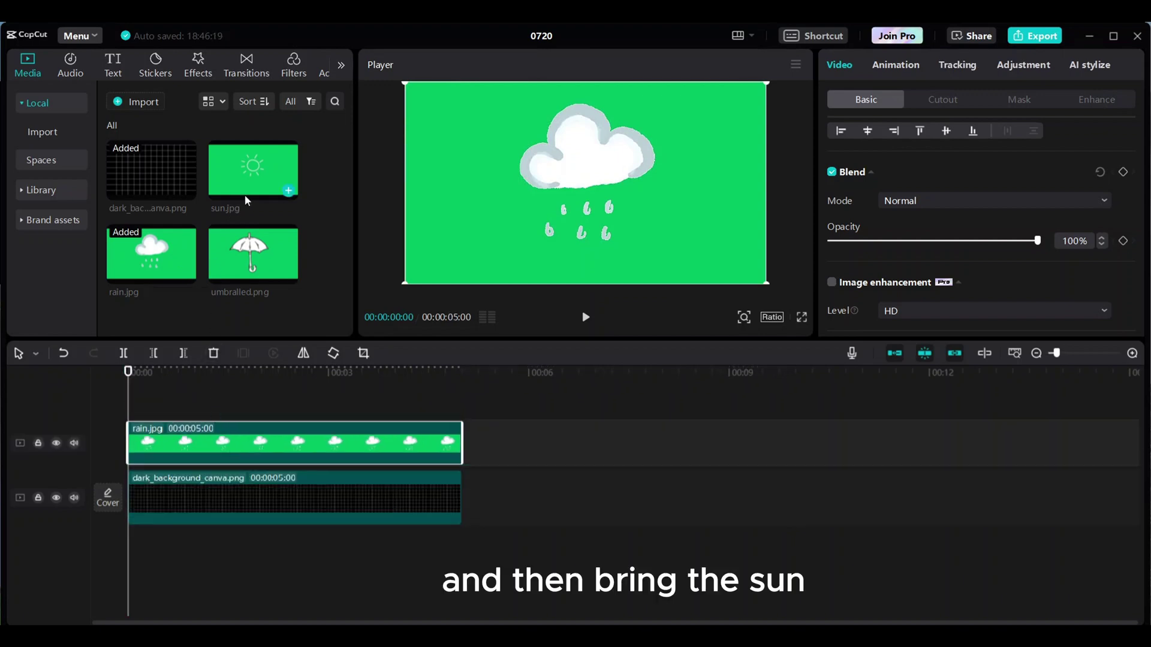
left_click(289, 191)
left_click_drag(319, 522, 315, 422)
left_click(300, 493)
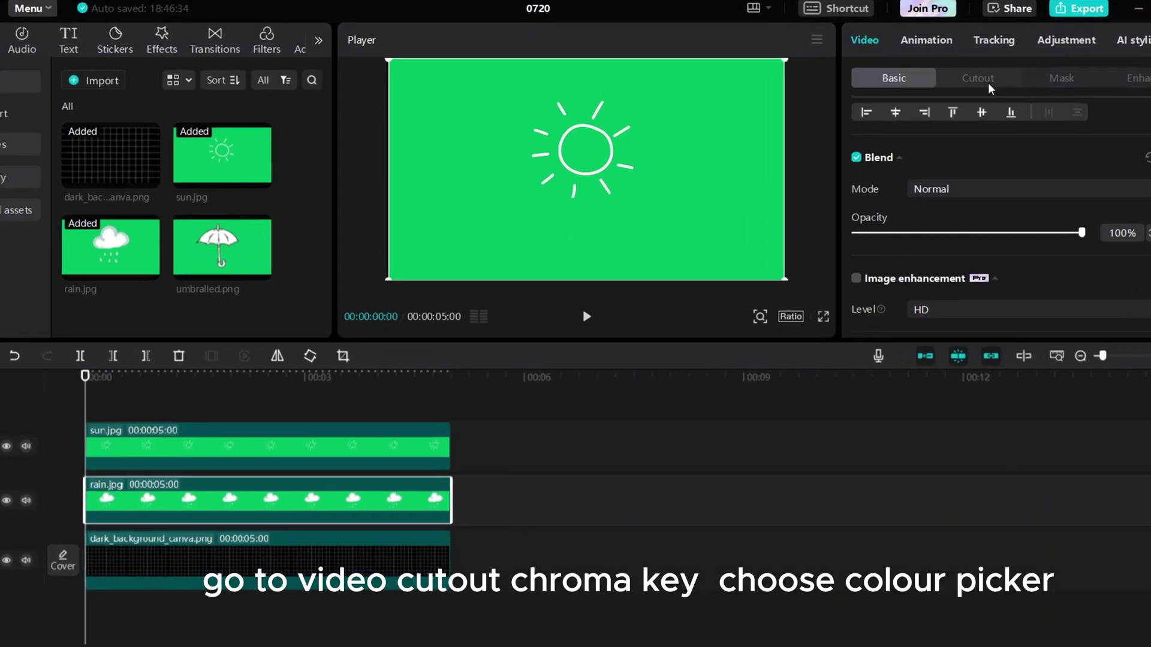
Chroma-key the rain clip's green background at strength 27 and hide the sun track.
left_click(978, 78)
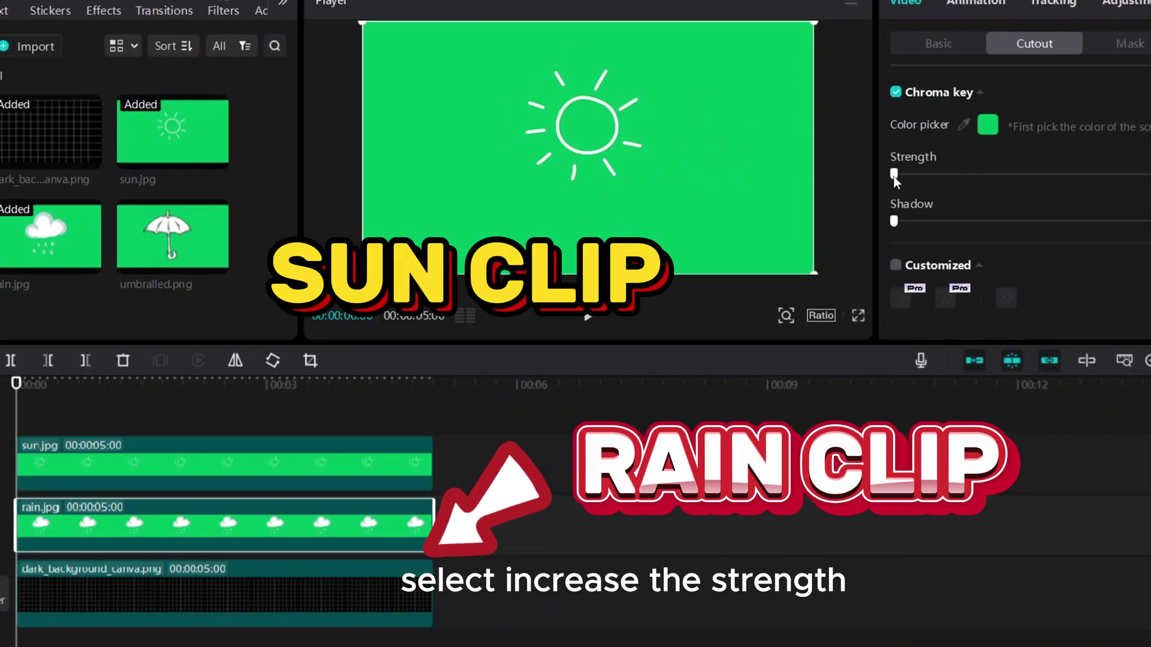
left_click_drag(894, 175, 957, 179)
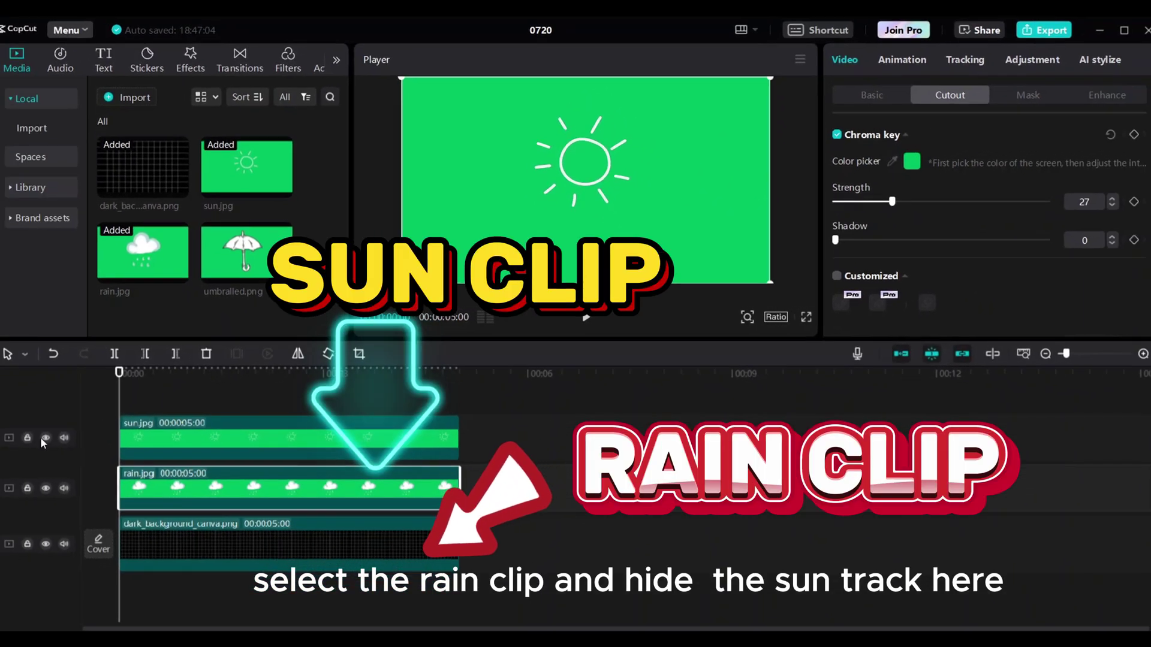
left_click(45, 438)
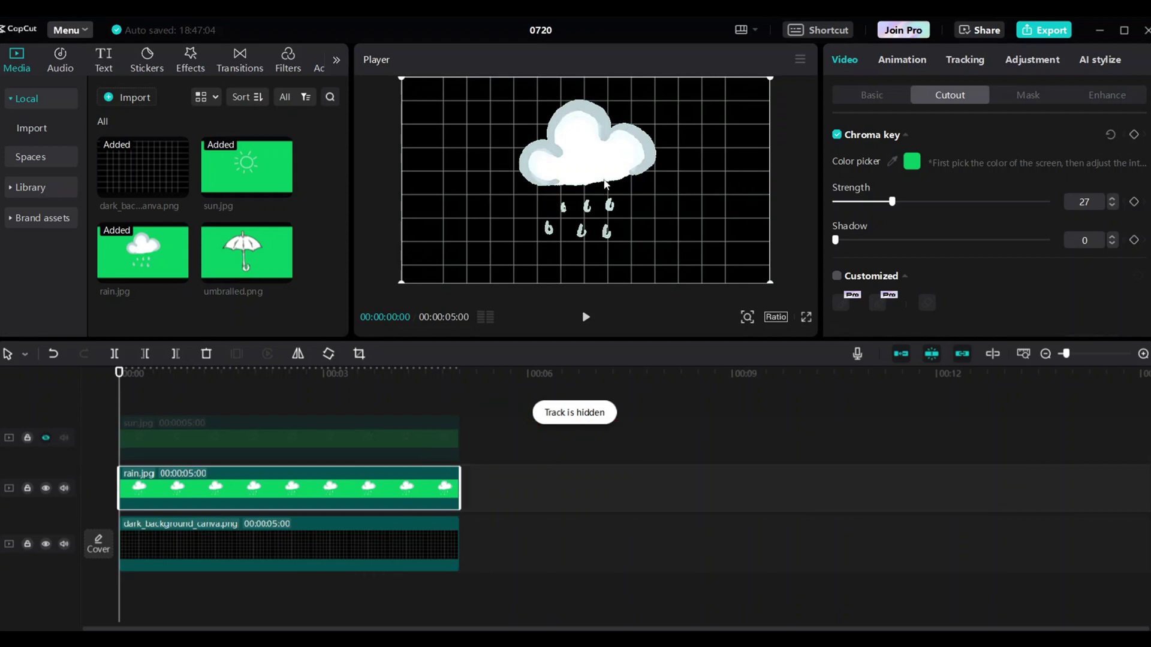
Place the rain cloud off the frame's left edge at Y 0 with opacity lowered to 30%.
left_click(883, 95)
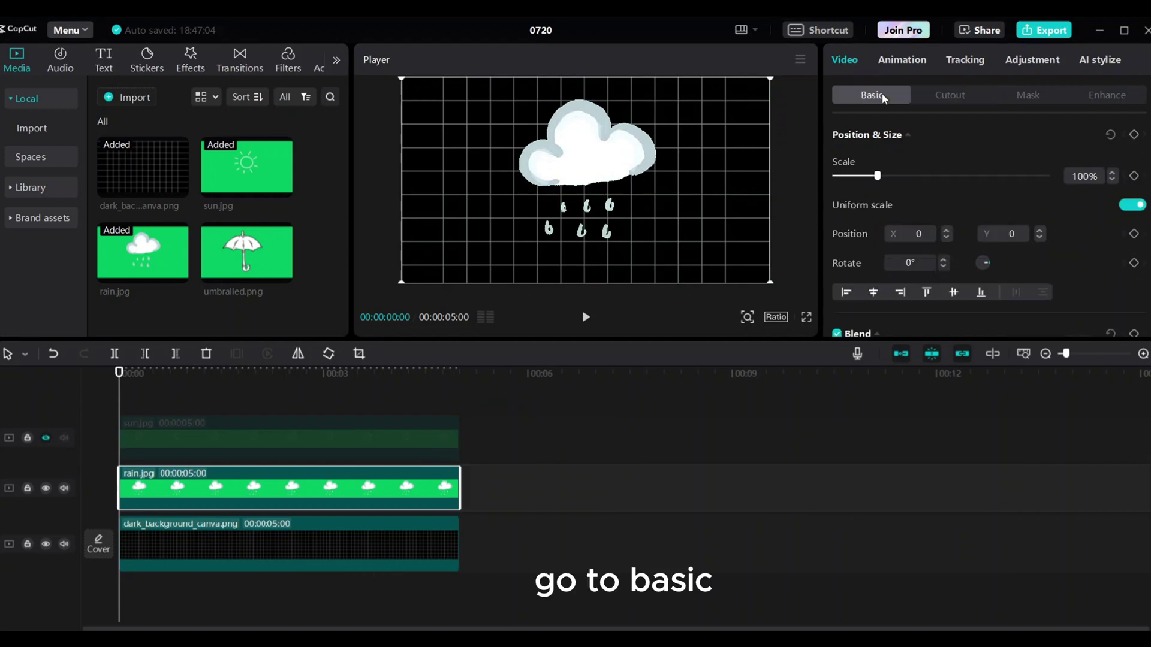
left_click_drag(602, 187, 376, 192)
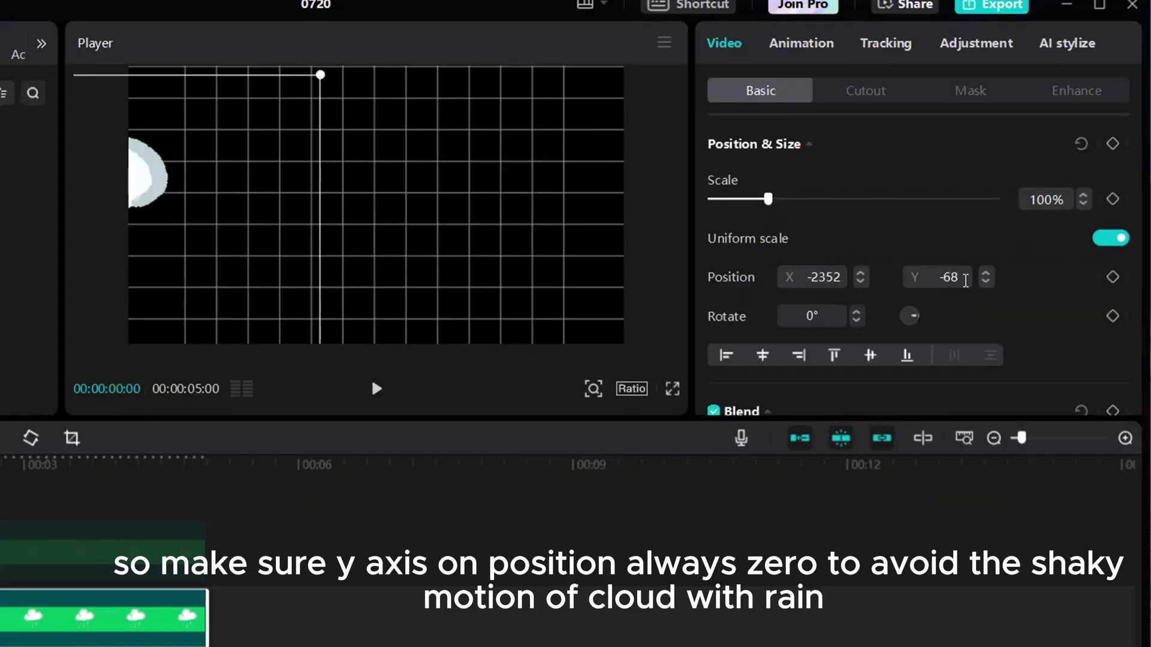
double_click(942, 279)
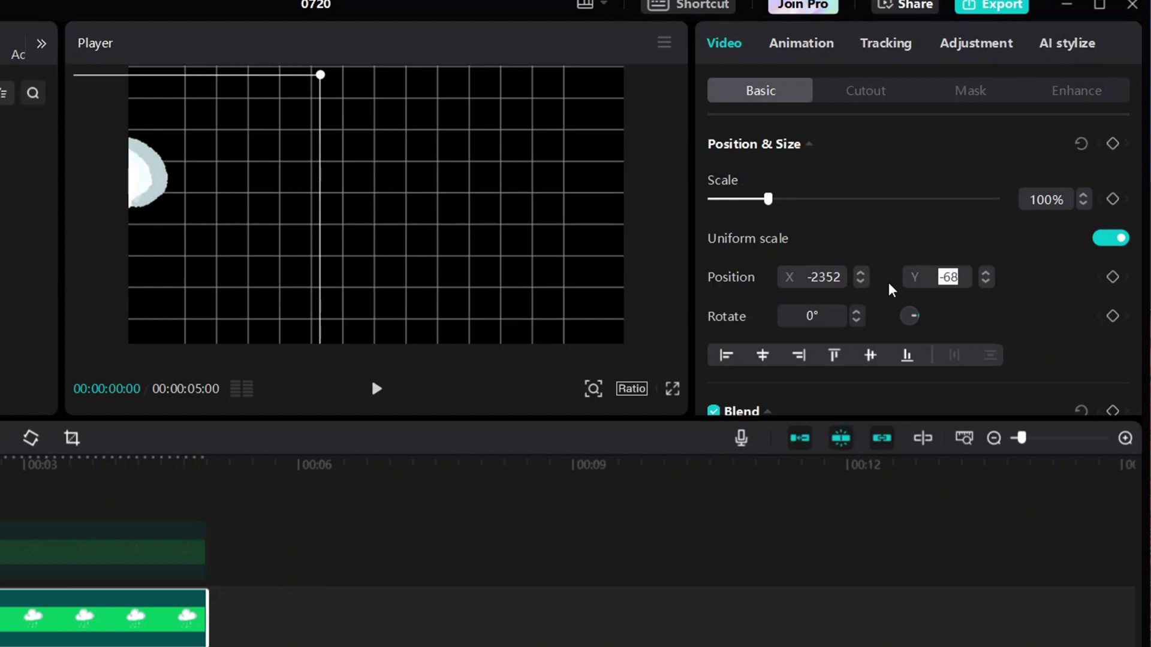
type("0")
key("Return")
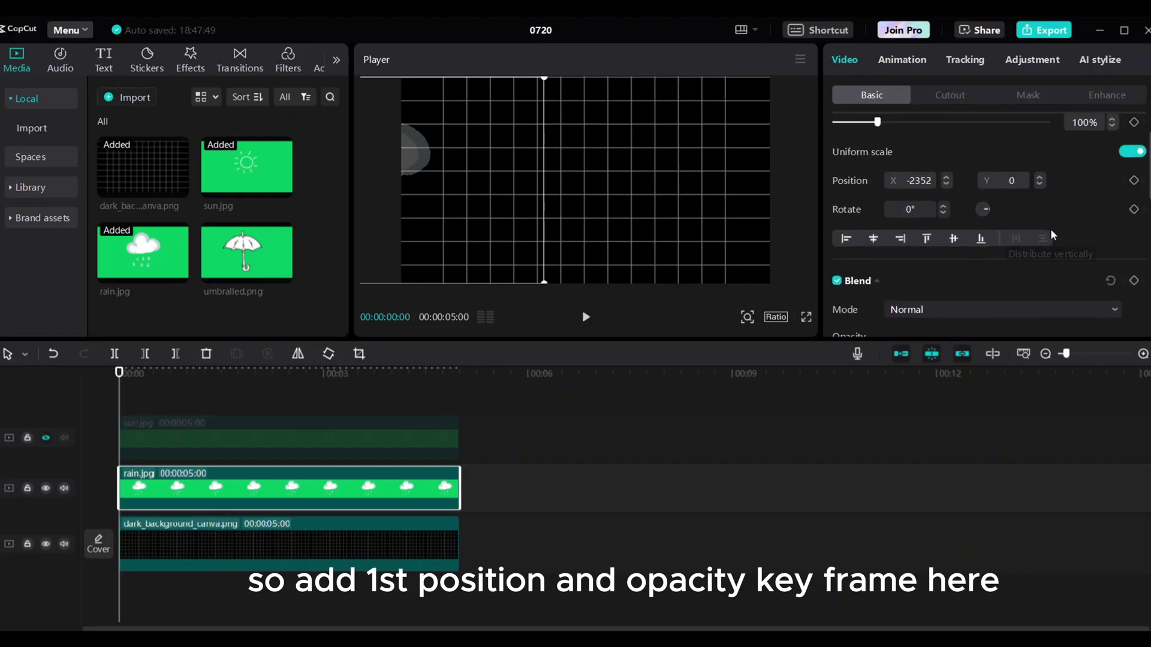
scroll(1050, 229, "up", 2)
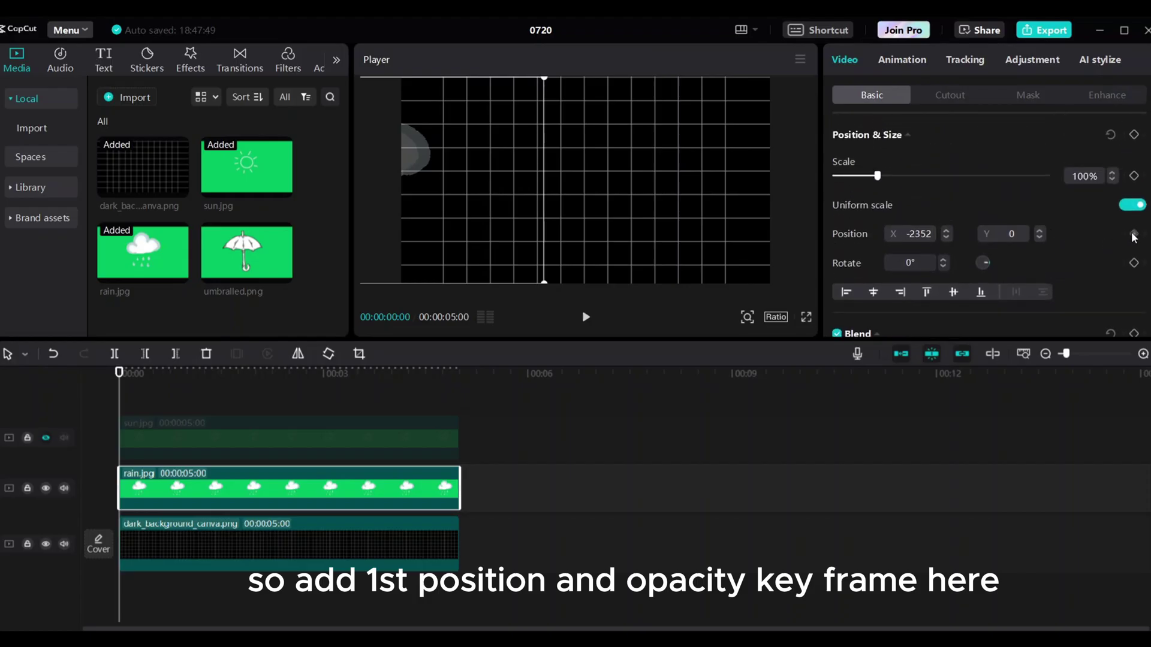
scroll(1105, 238, "down", 4)
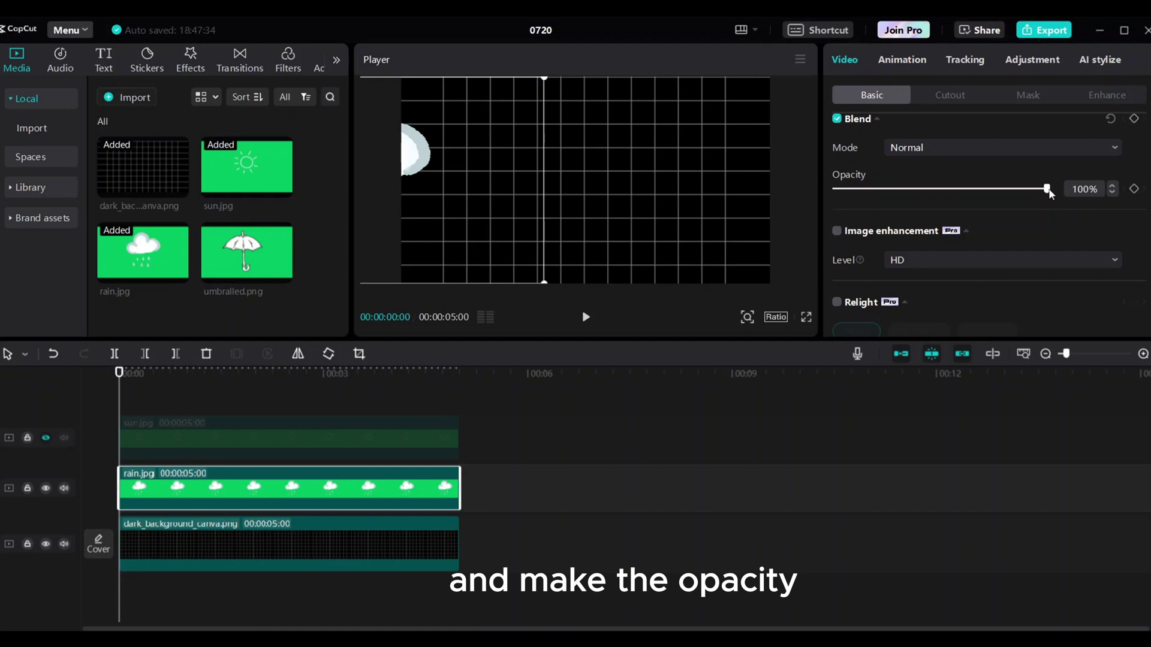
left_click_drag(920, 224, 899, 226)
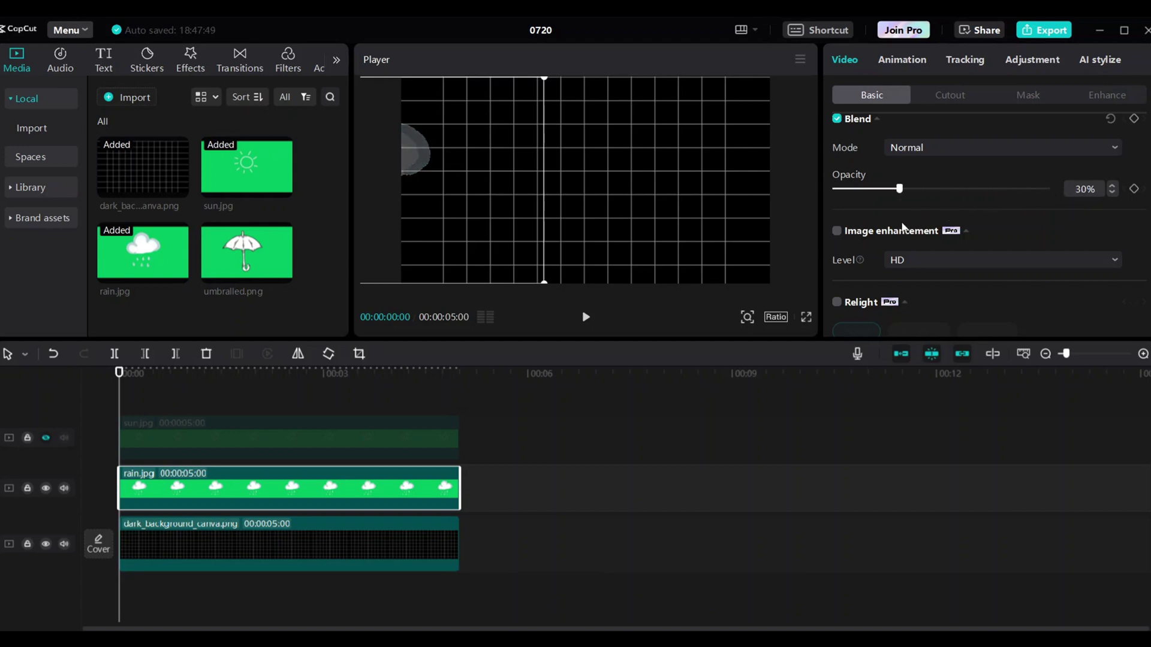
scroll(899, 226, "up", 2)
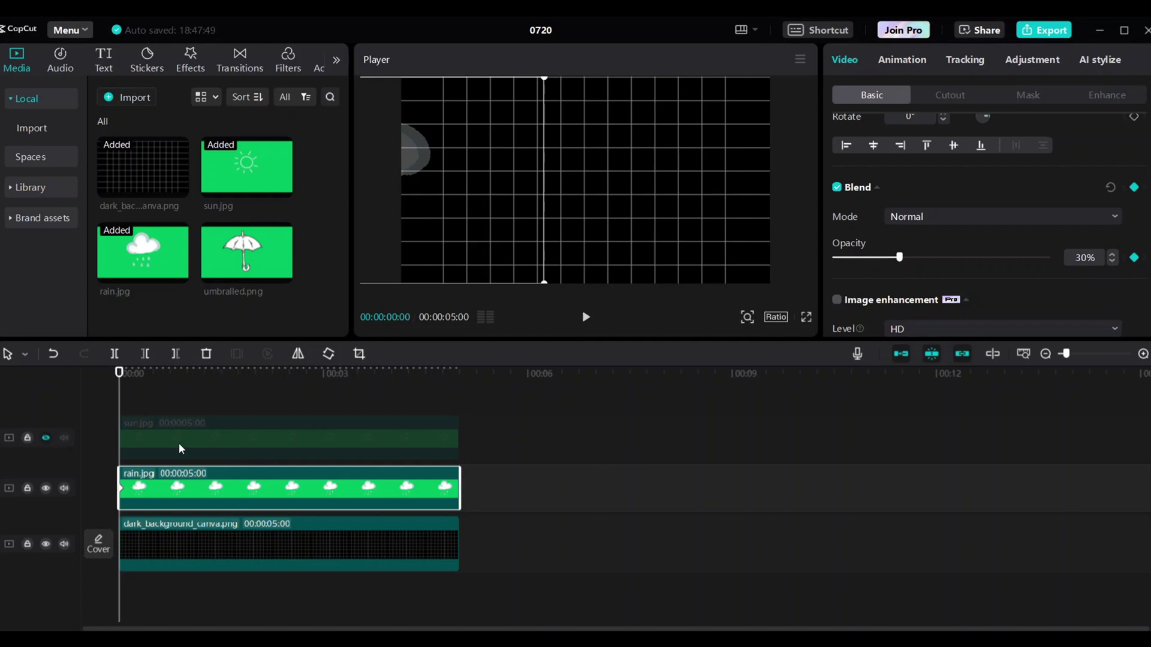
A moment later, move the cloud toward centre and keyframe a higher opacity.
left_click_drag(123, 408, 160, 406)
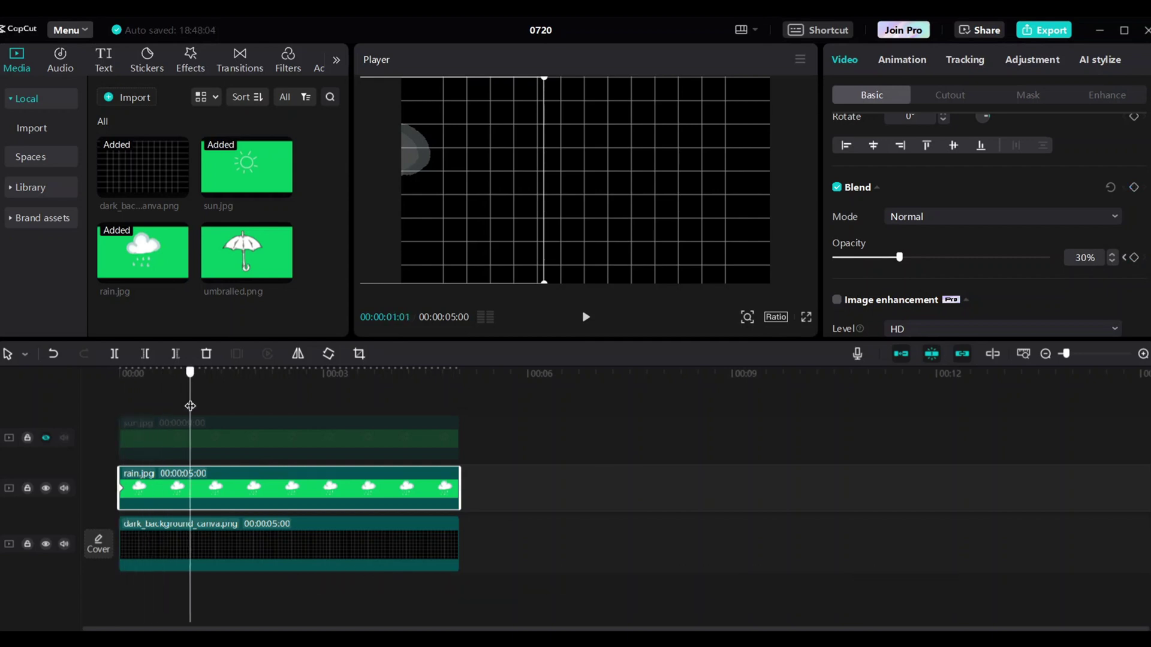
left_click_drag(431, 180, 558, 189)
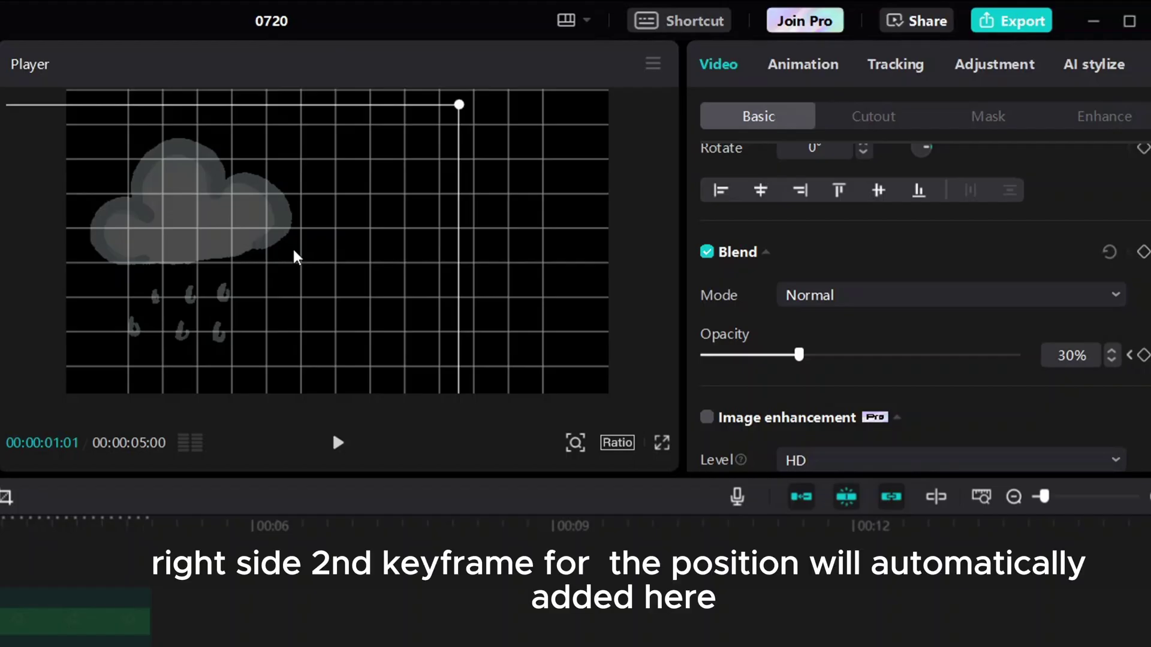
scroll(1019, 321, "up", 3)
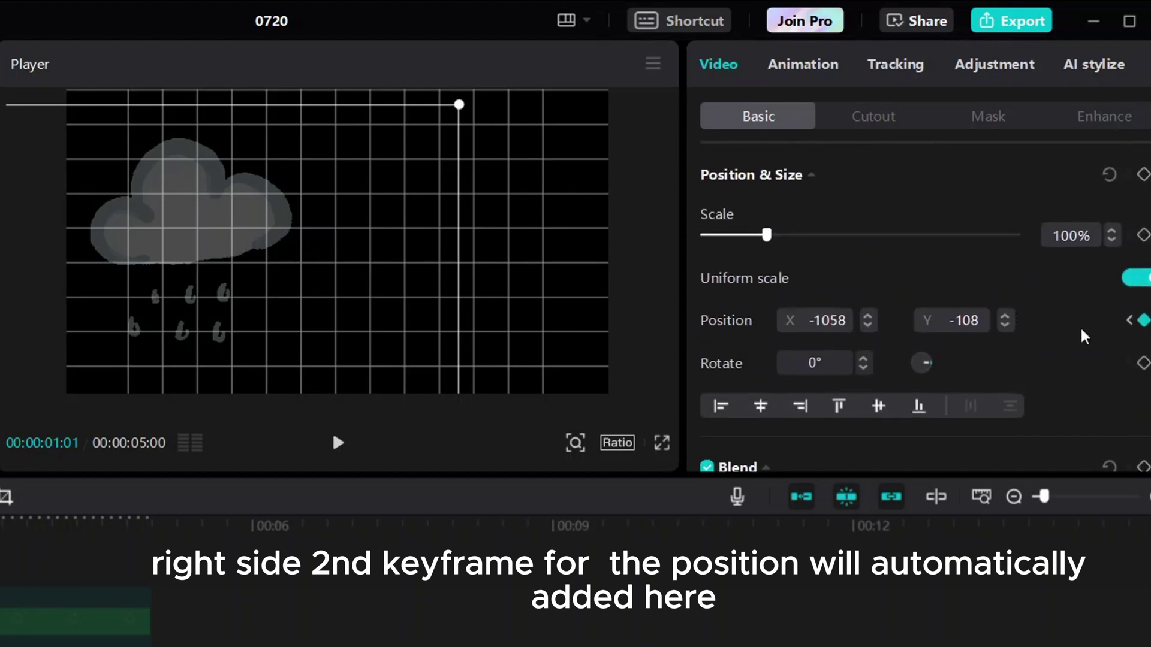
scroll(1085, 336, "down", 5)
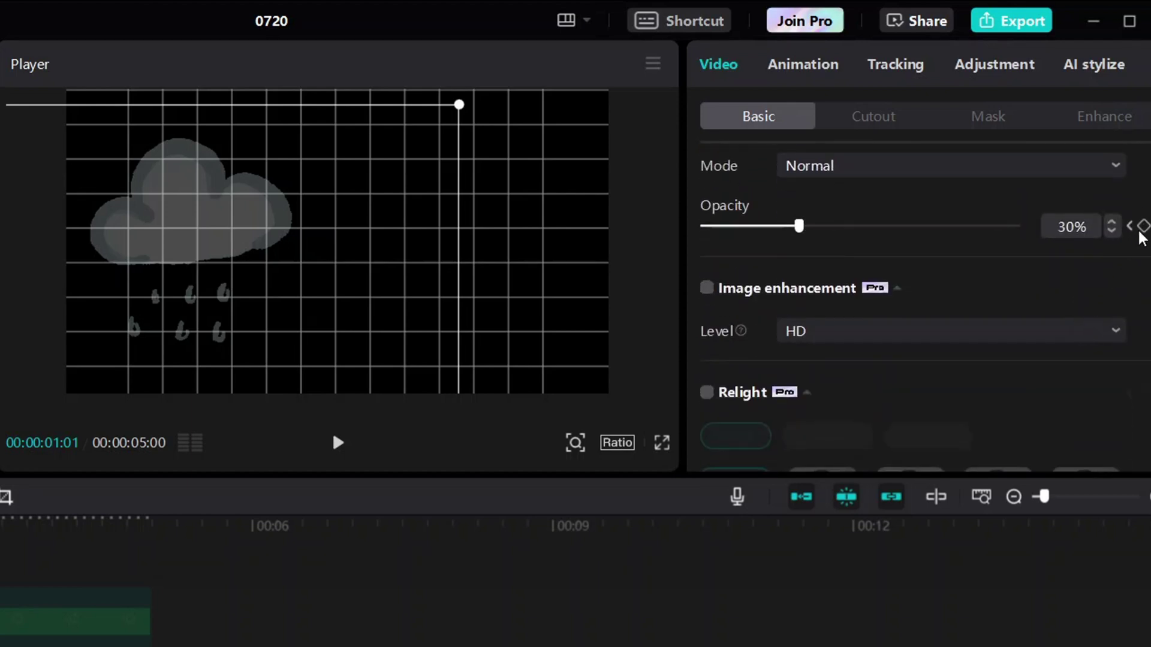
left_click(1144, 226)
left_click_drag(799, 226, 971, 224)
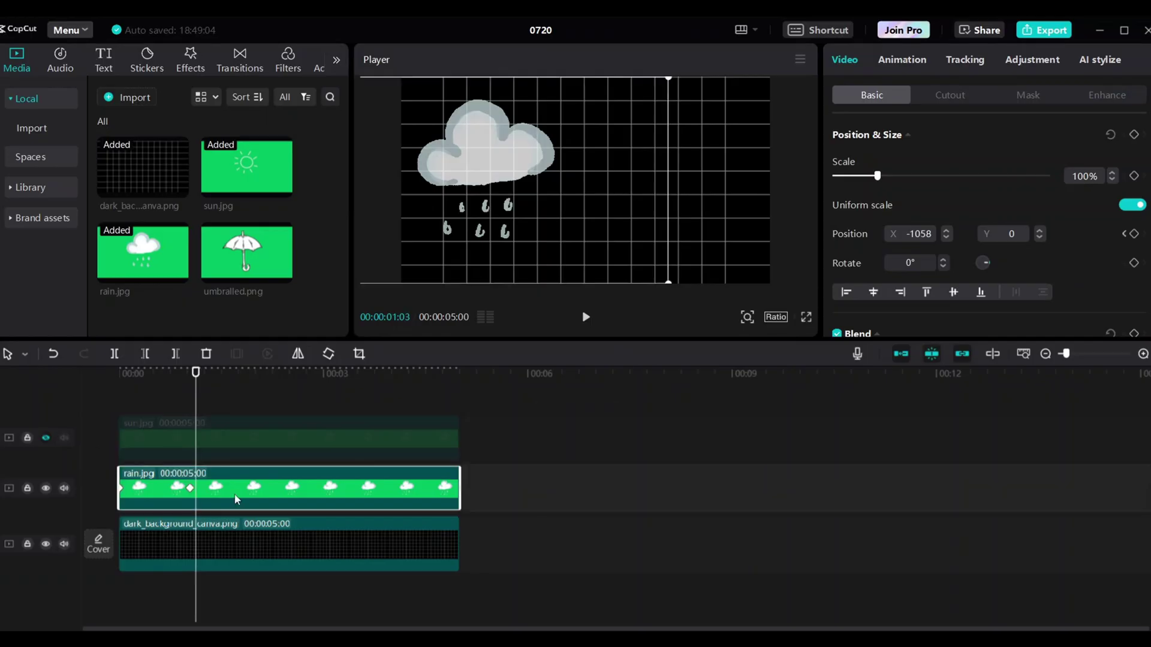
Slide the cloud to the grid's centre and fade it to 0% opacity at 1:18.
left_click_drag(196, 401, 238, 401)
left_click_drag(521, 149, 619, 149)
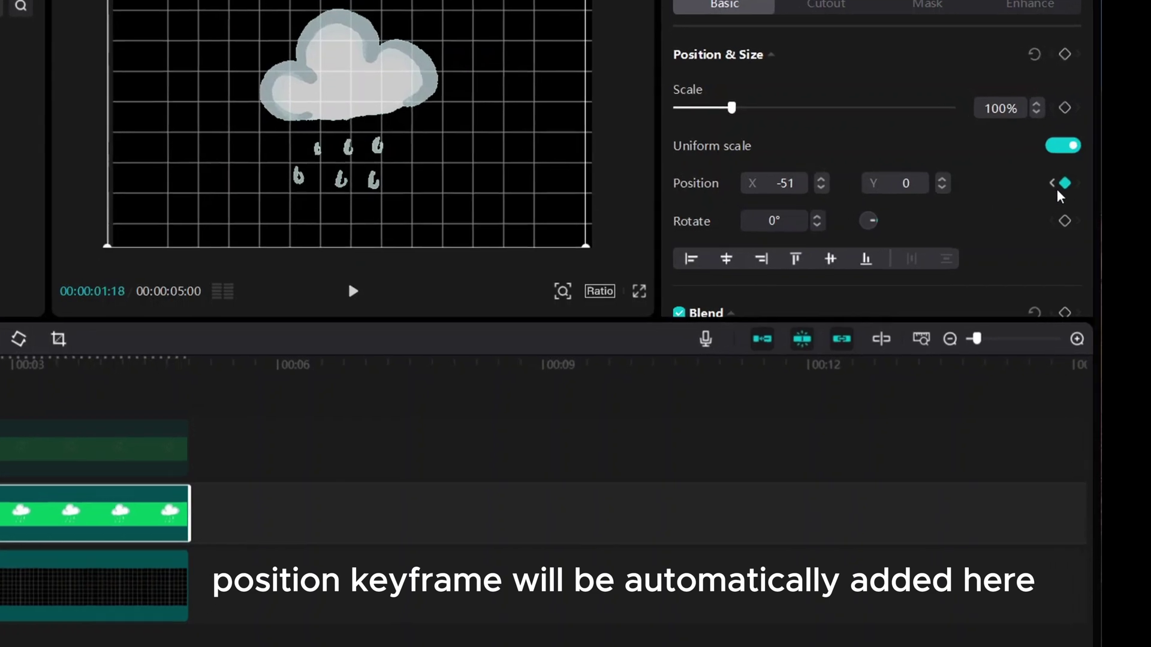
scroll(1029, 198, "down", 5)
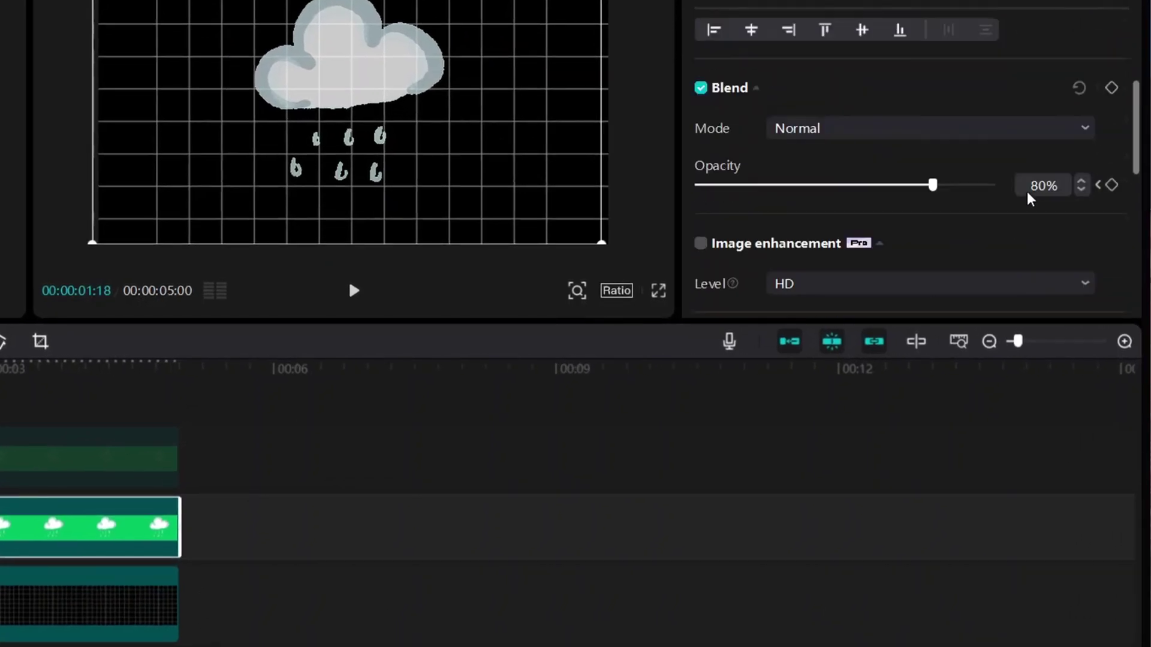
scroll(1027, 198, "up", 5)
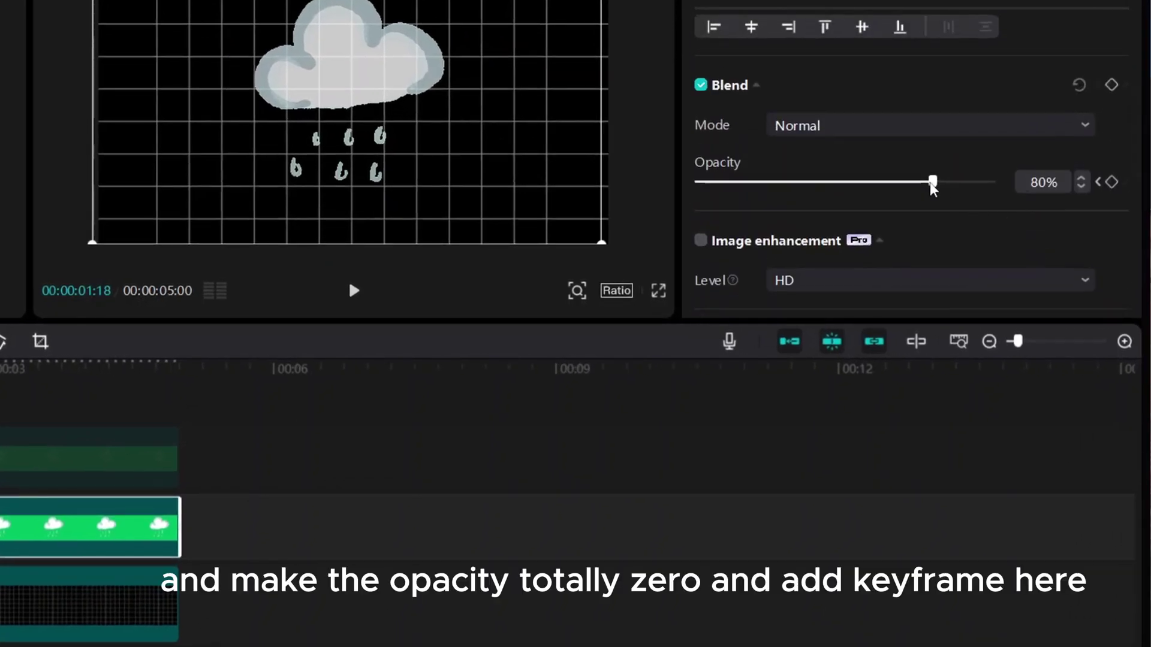
left_click_drag(935, 185, 681, 211)
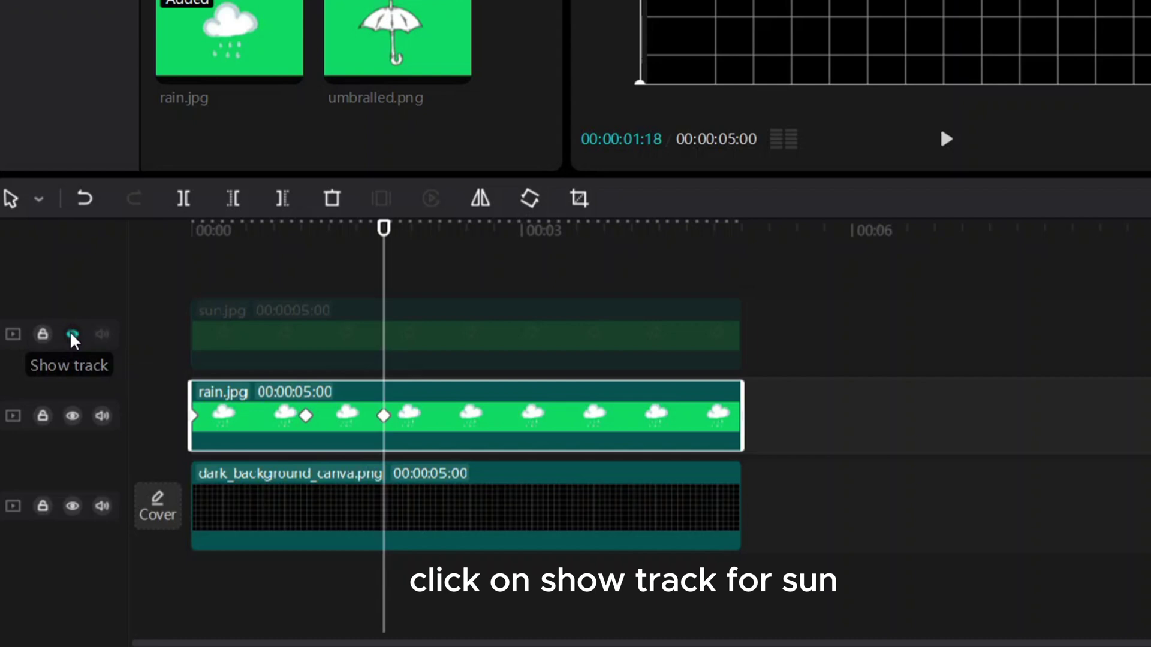
Unhide the sun track and move the sun clip to start later than the rain.
left_click(72, 334)
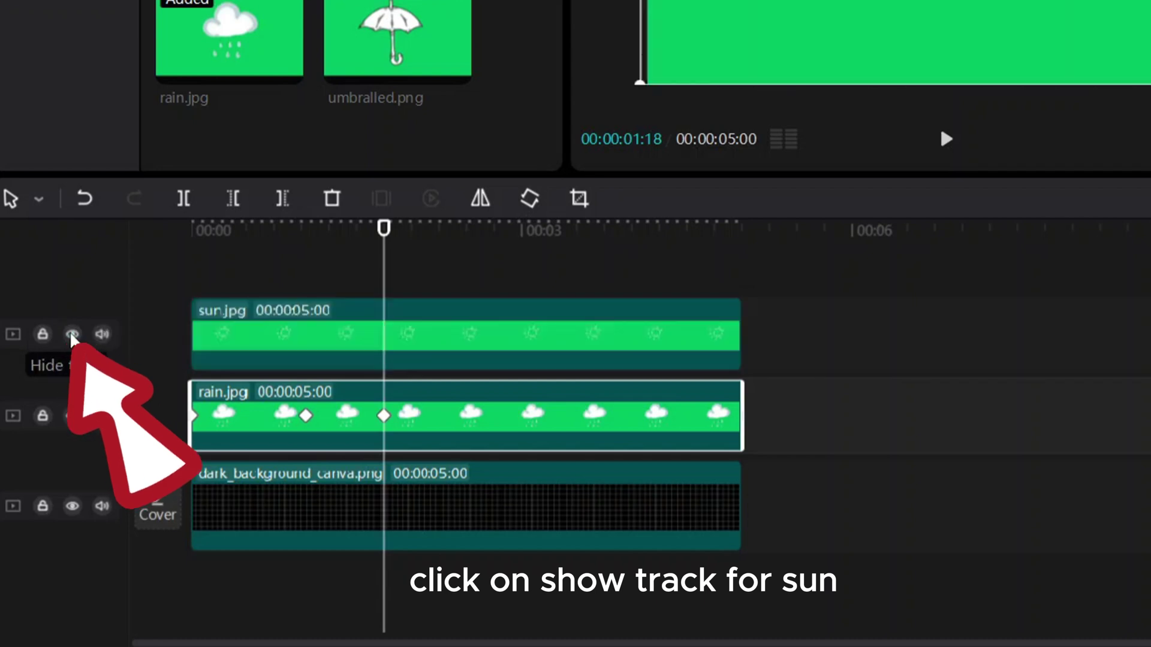
left_click(406, 342)
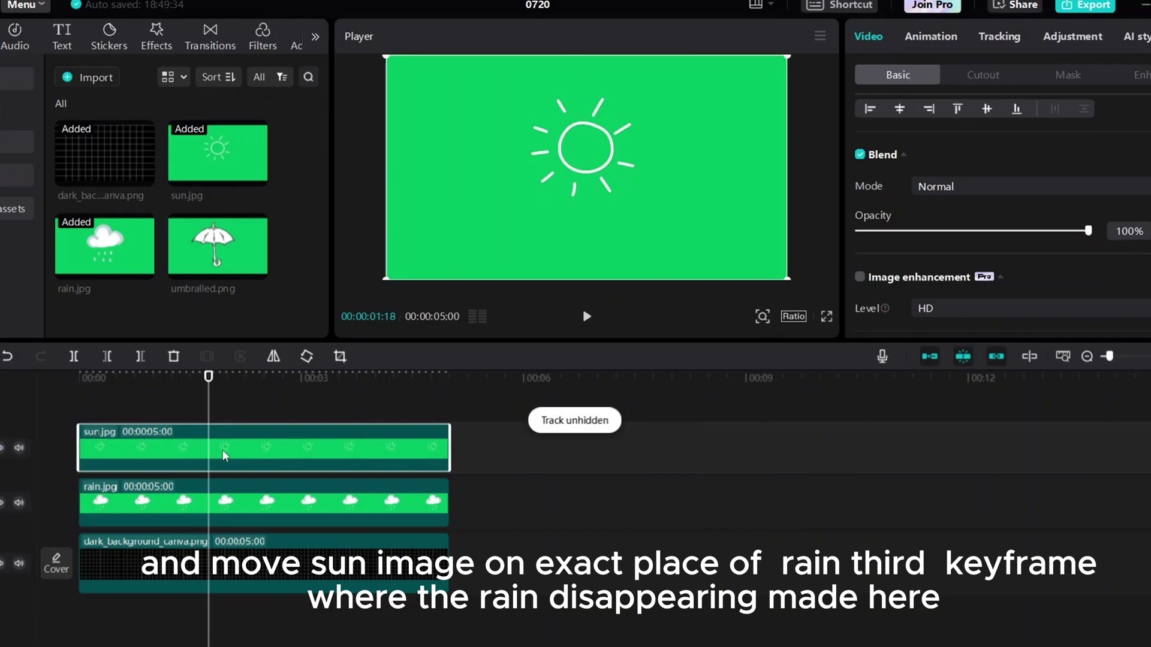
left_click_drag(221, 450, 357, 452)
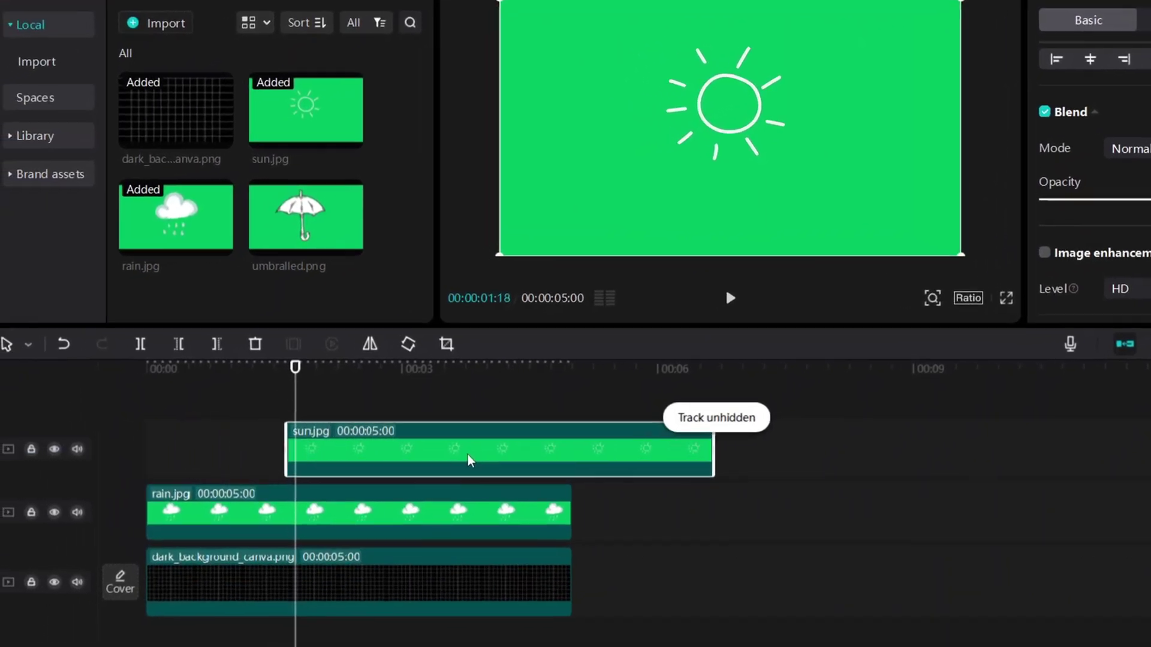
Snap the sun clip's start to 1:18 and chroma-key its green background at strength 23.
left_click_drag(468, 454, 483, 455)
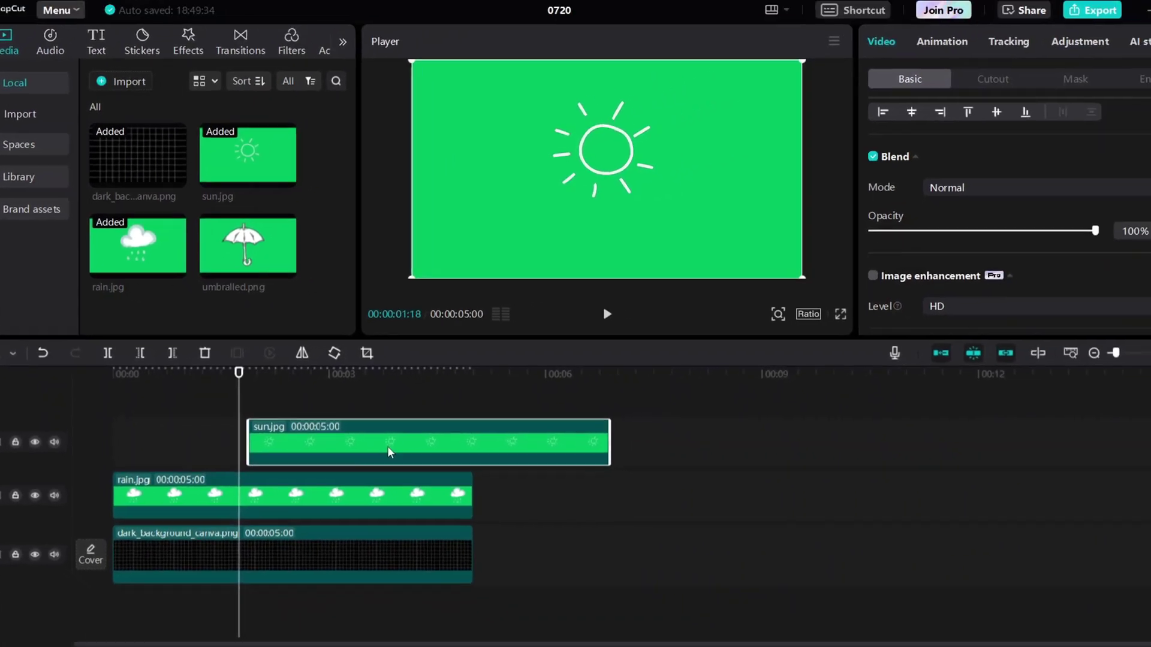
left_click_drag(388, 446, 367, 446)
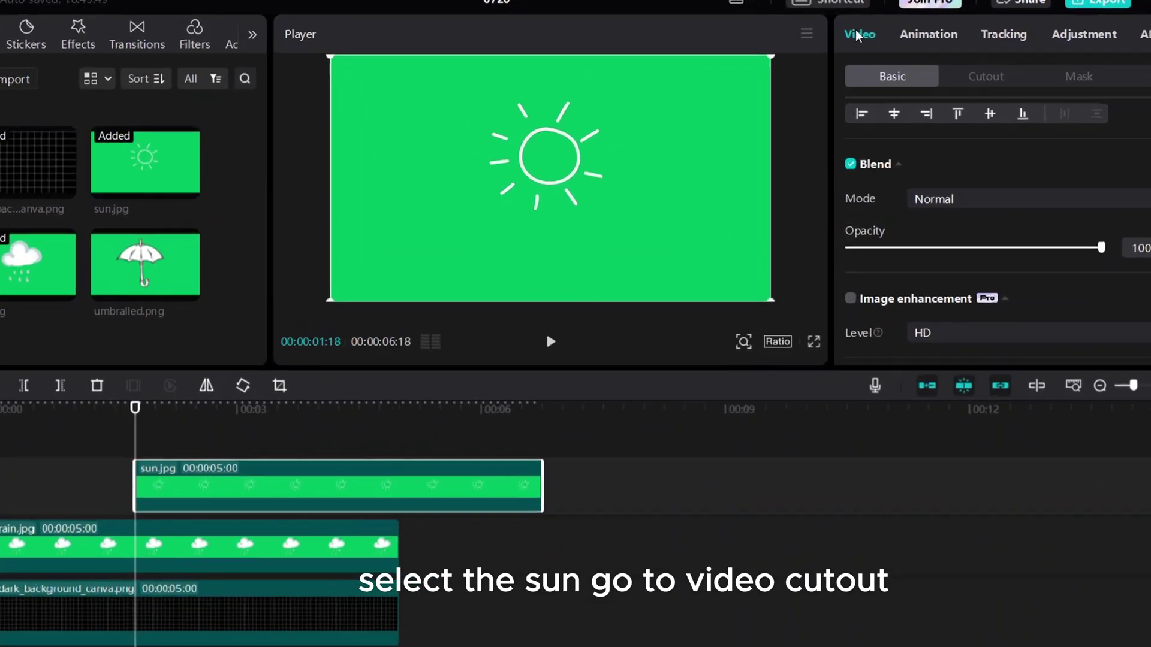
left_click(986, 76)
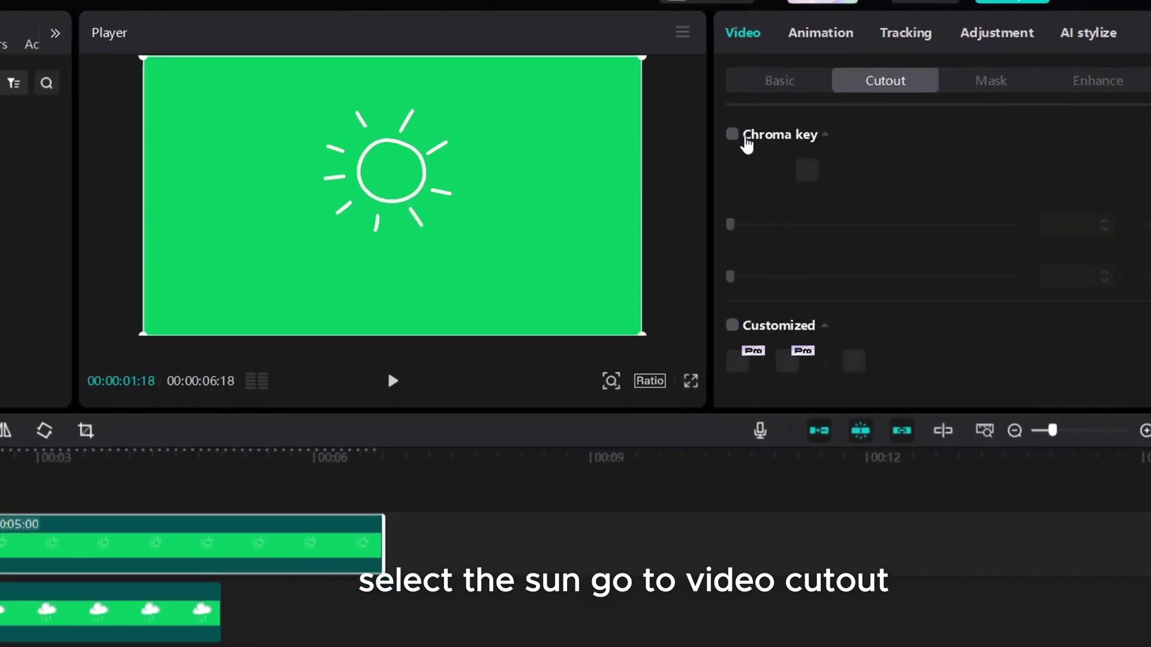
left_click(733, 135)
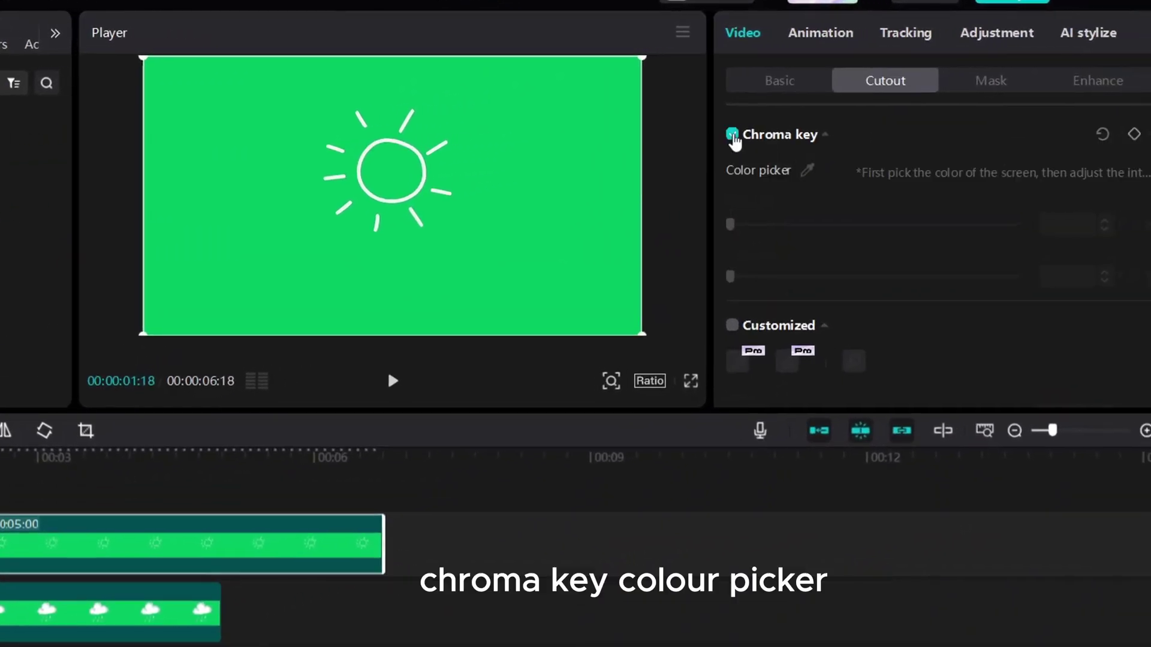
left_click(809, 171)
left_click(489, 235)
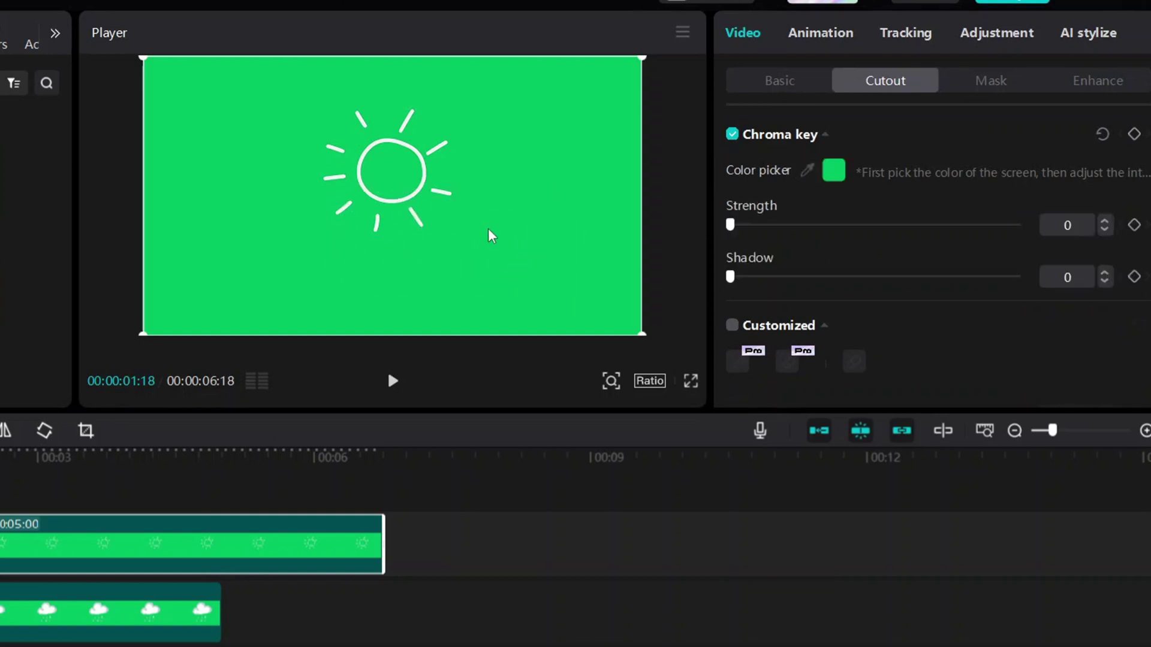
left_click_drag(732, 227, 770, 227)
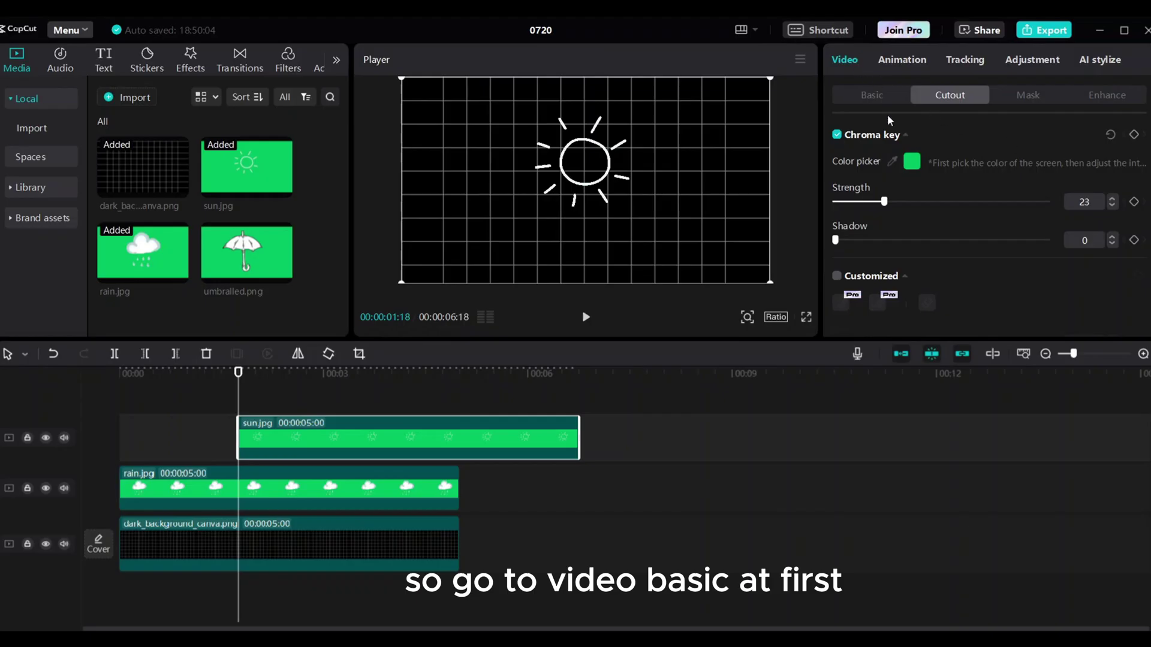
Keyframe the sun centred at 1:18, moving off the right edge to X 2169 by 3:00.
left_click(887, 96)
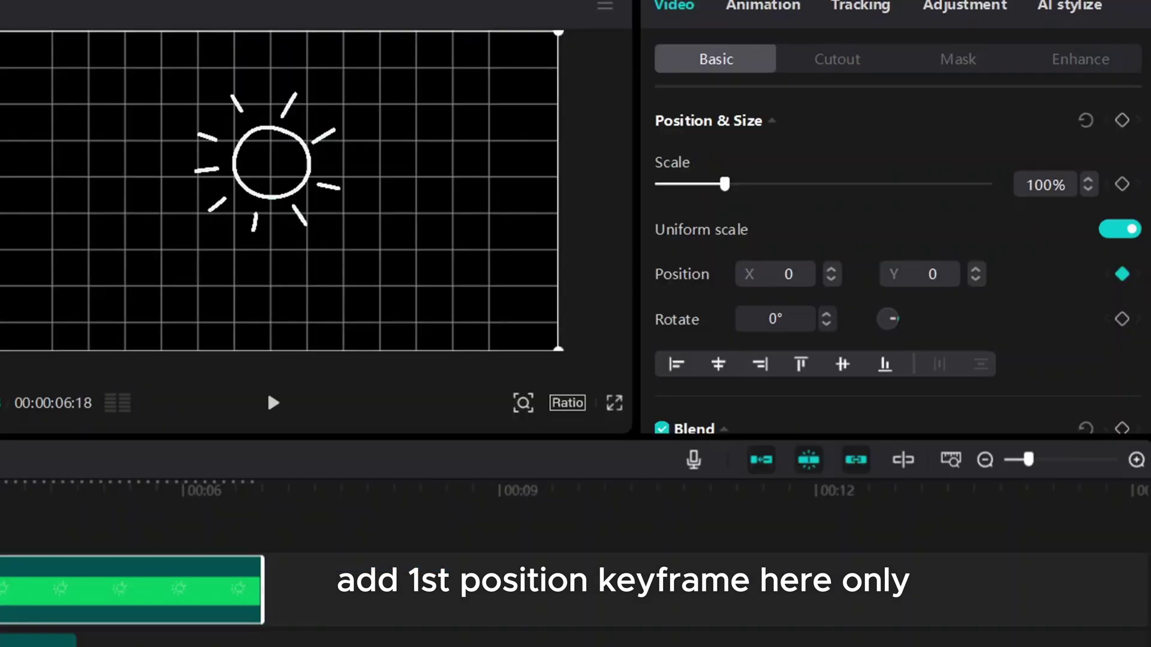
left_click(244, 423)
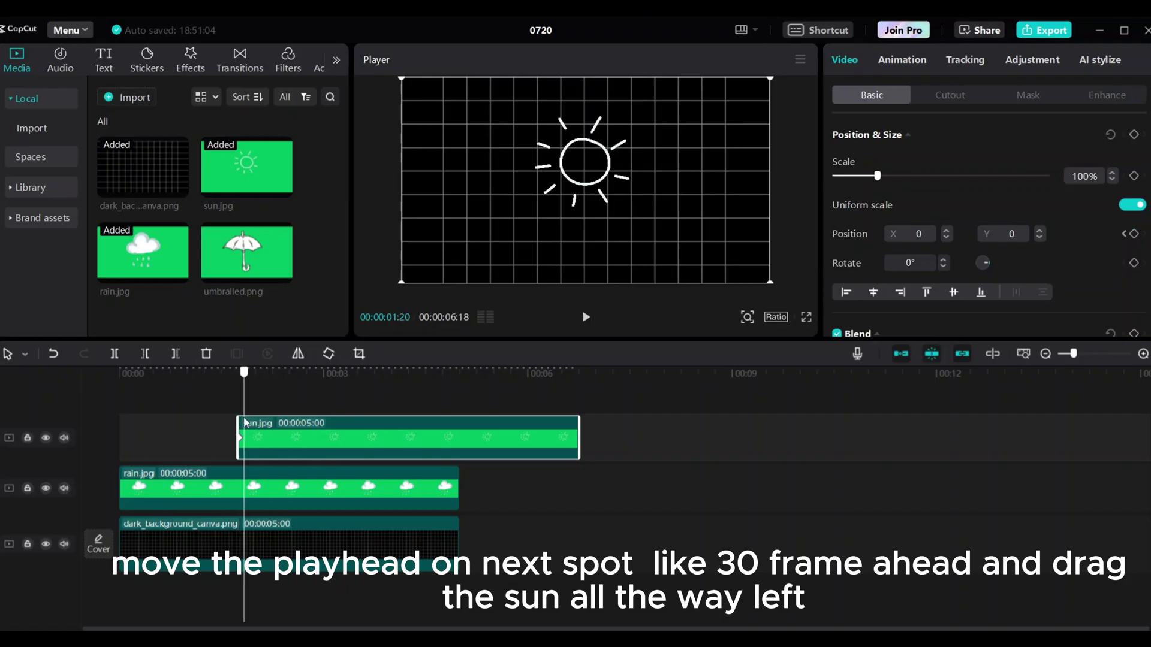
left_click_drag(302, 417, 322, 414)
left_click_drag(593, 179, 801, 179)
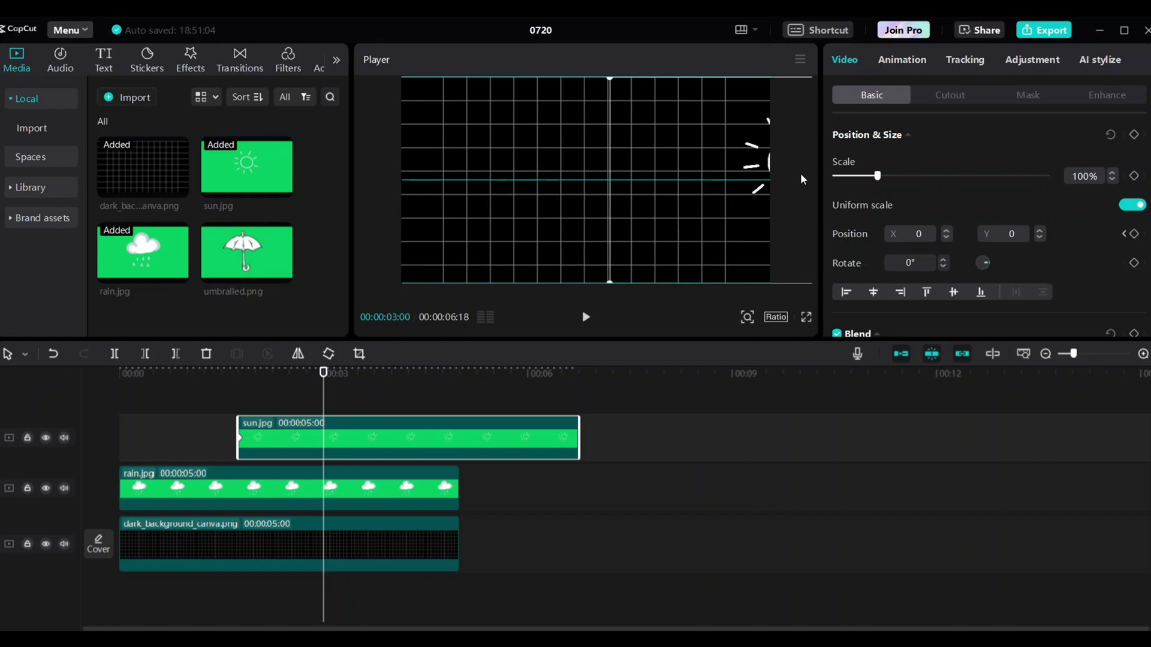
left_click_drag(802, 177, 802, 177)
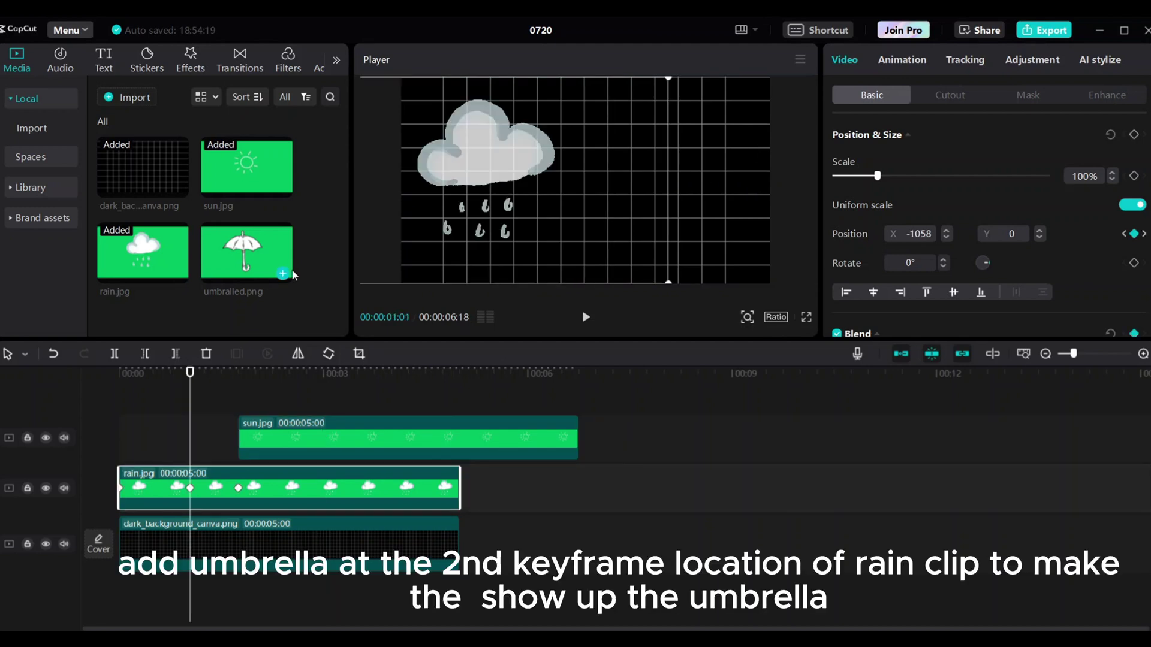
Add the umbrella on a top track, key out its green, scale it to 65%, and place it bottom-left.
left_click(283, 275)
mouse_move(267, 562)
left_mouse_down()
mouse_move(308, 414)
mouse_move(336, 411)
left_mouse_up()
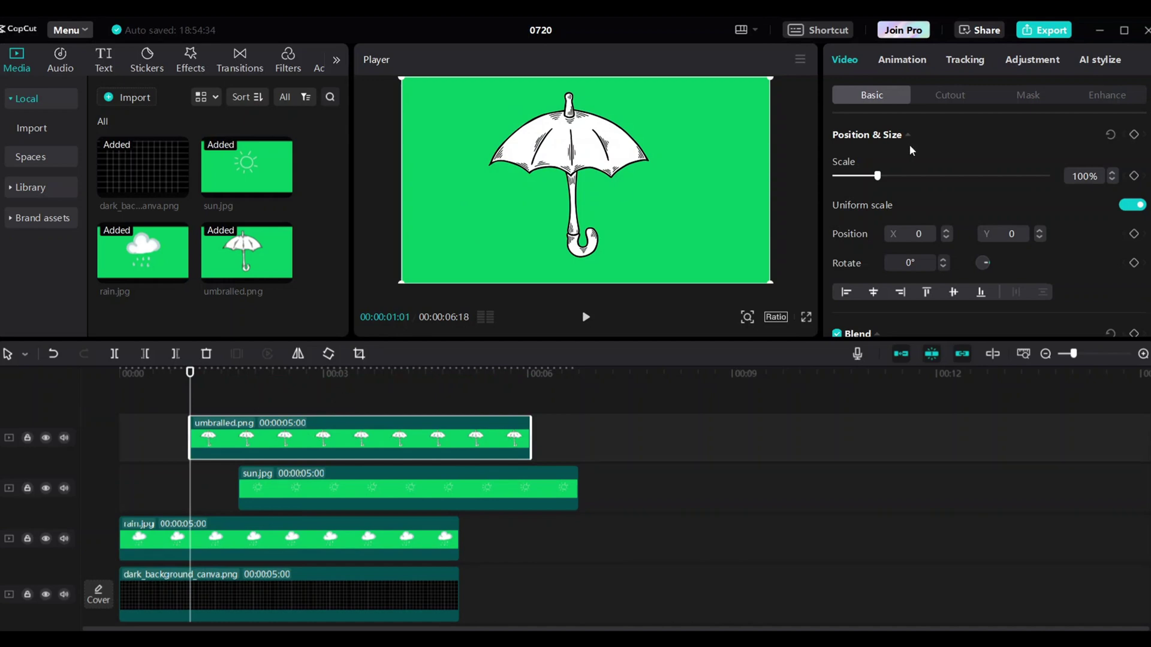
left_click(958, 95)
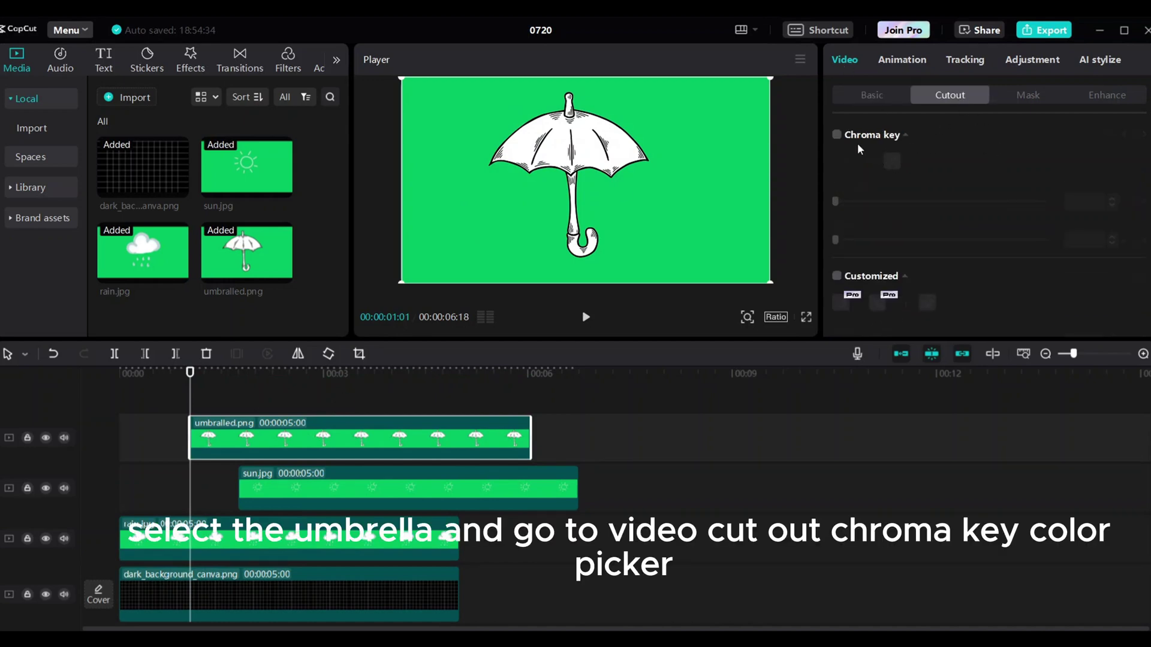
left_click(837, 135)
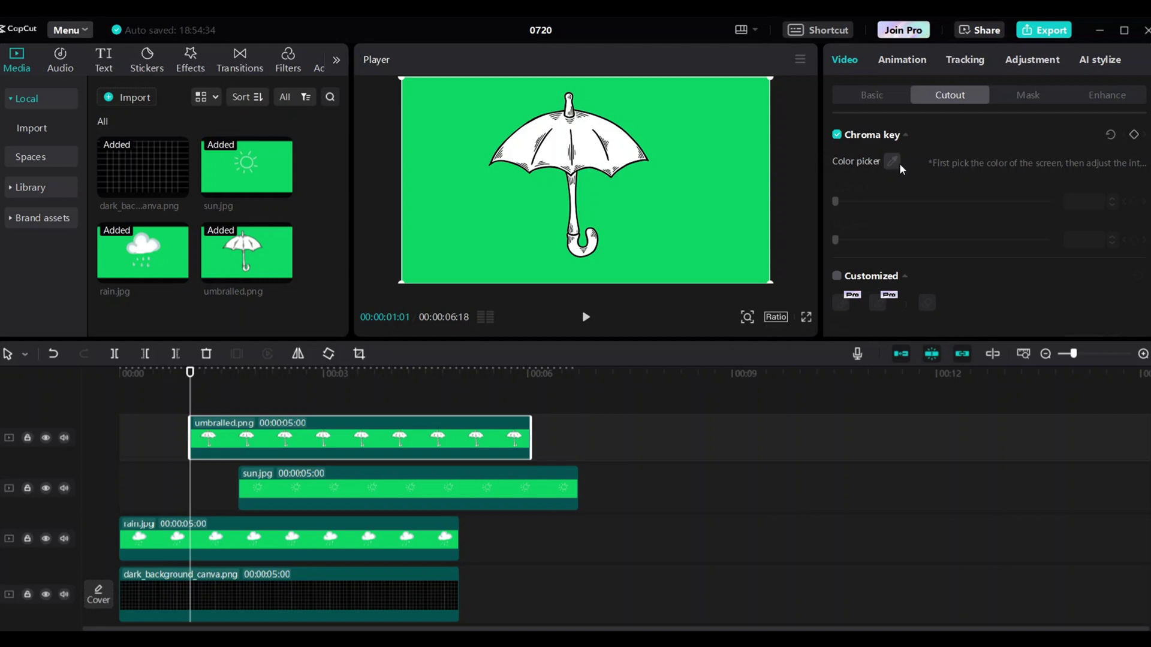
left_click(718, 217)
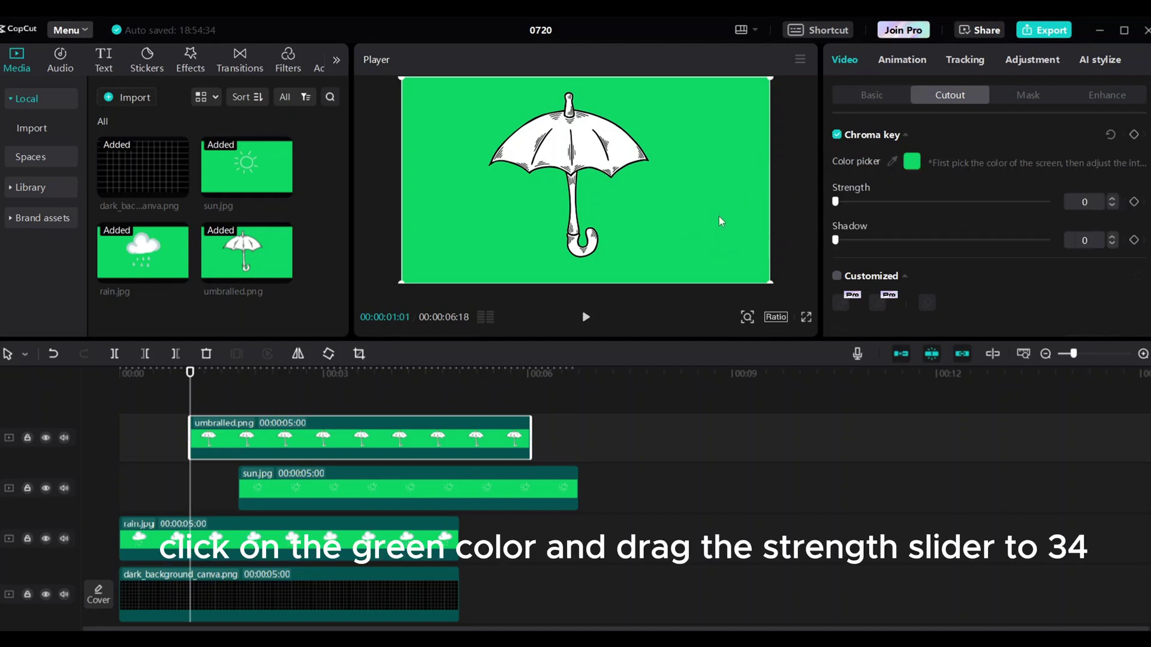
left_click_drag(836, 202, 865, 181)
left_click(872, 94)
left_click_drag(575, 174, 441, 289)
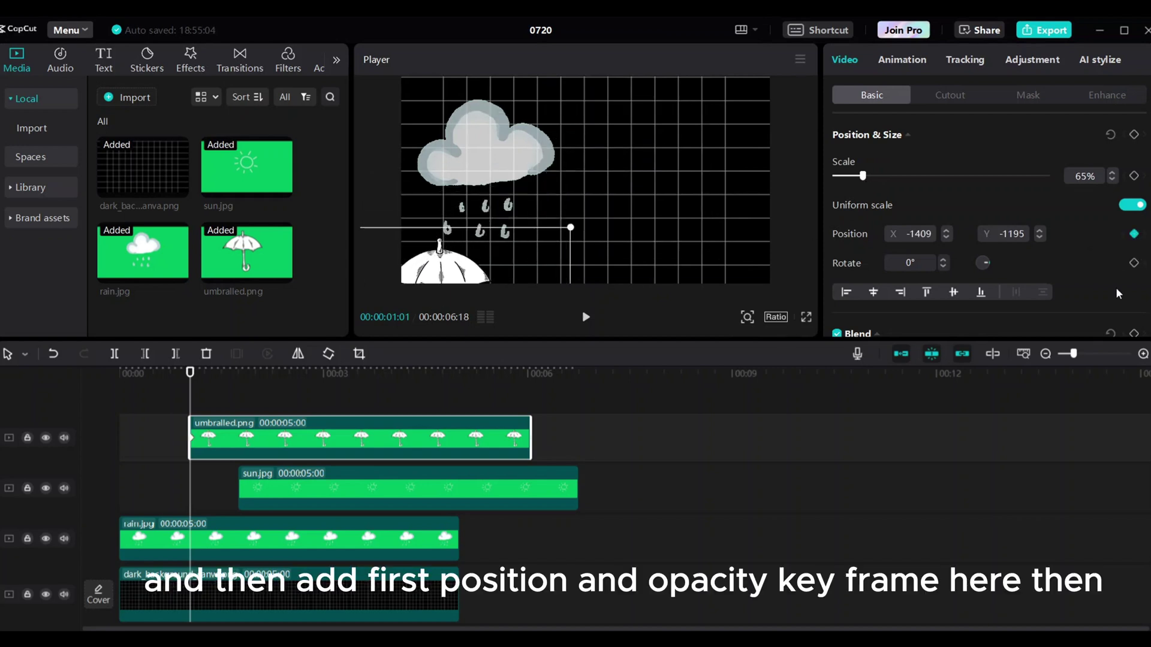
At 1:18, move the umbrella up to centre beneath the sun and adjust its opacity.
scroll(1117, 293, "down", 3)
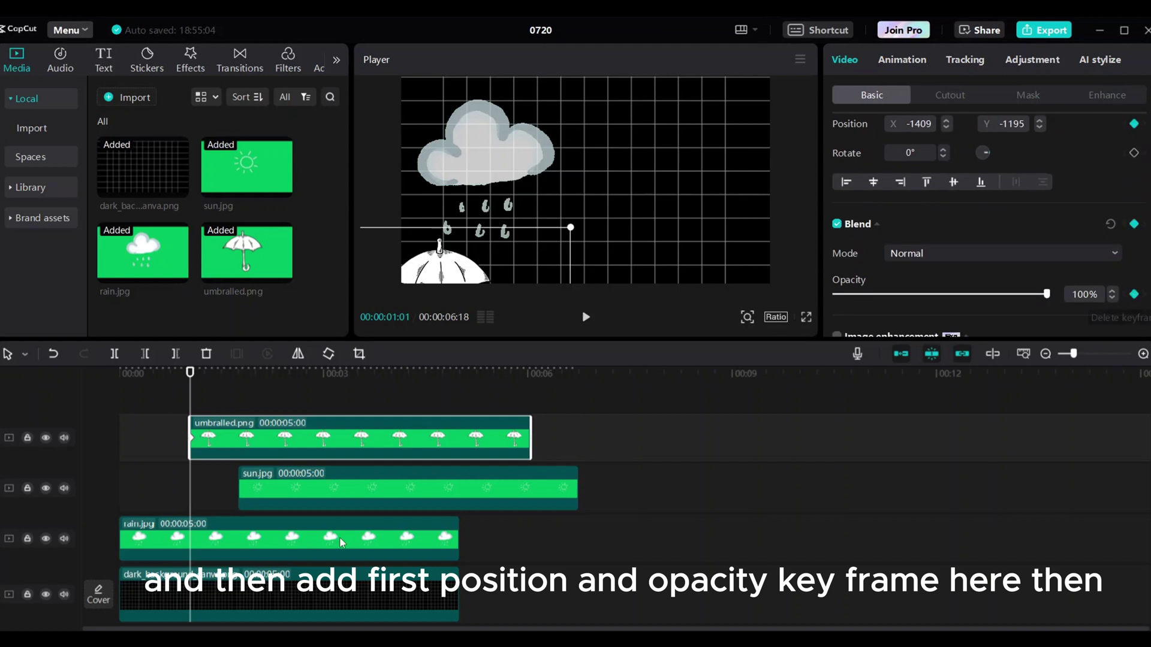
left_click(253, 532)
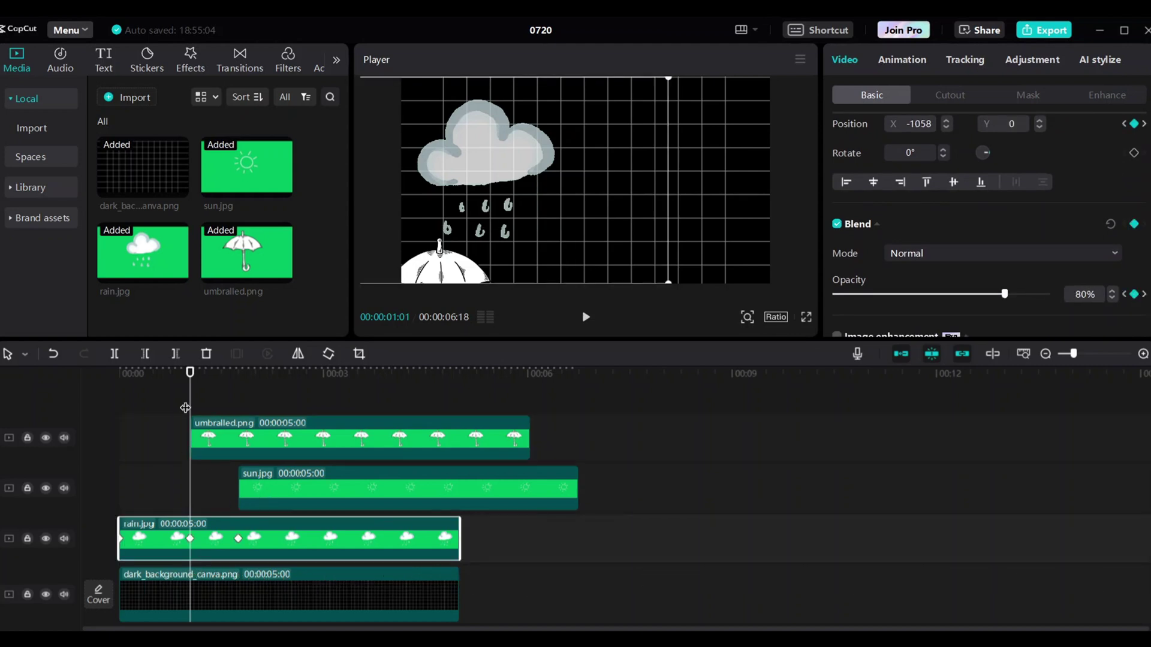
left_click_drag(193, 404, 236, 392)
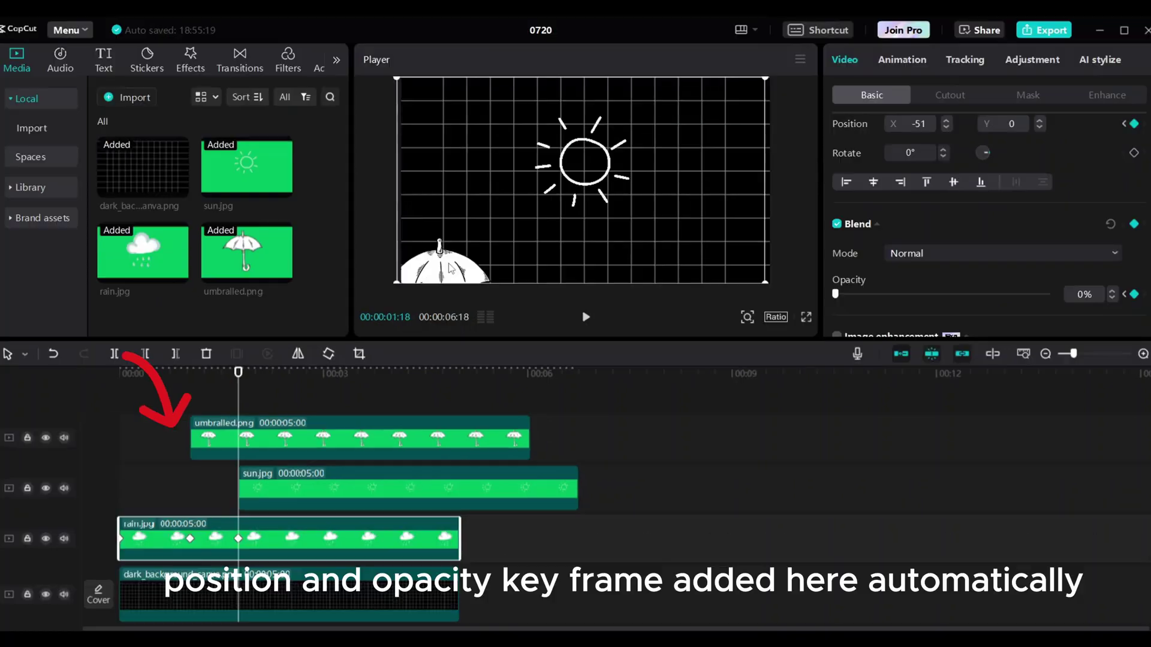
left_click_drag(451, 273, 530, 217)
left_click_drag(530, 218, 587, 215)
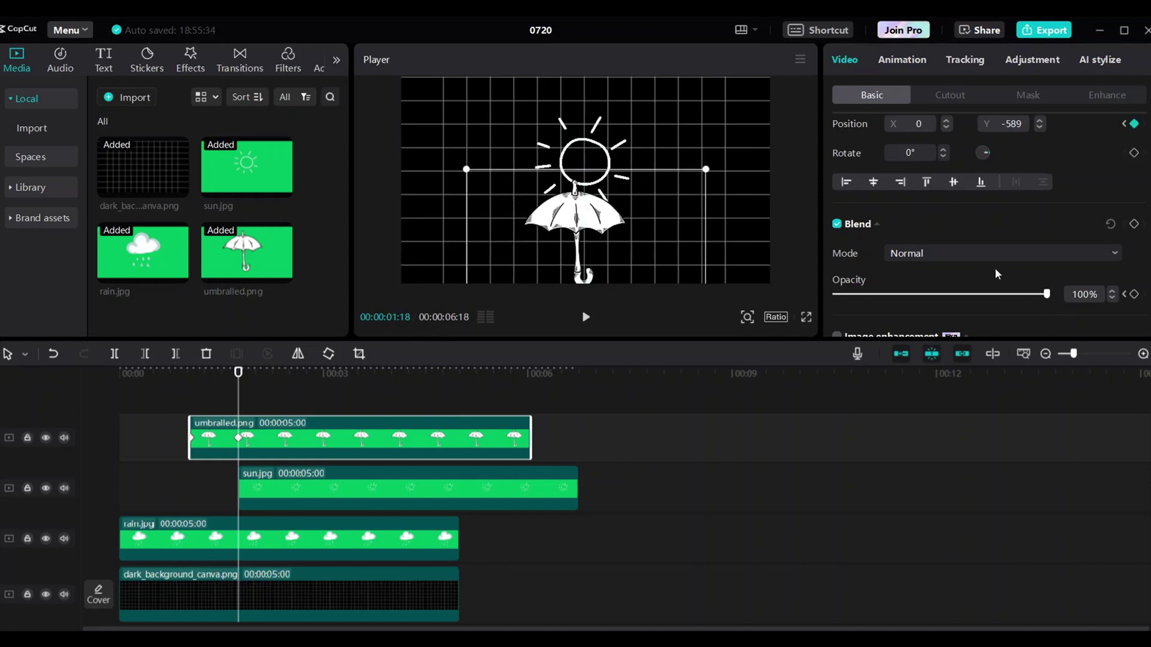
left_click_drag(1048, 295, 835, 294)
left_click_drag(238, 459, 464, 458)
Trim the sun clip so it ends at 5:00.
left_click(484, 482)
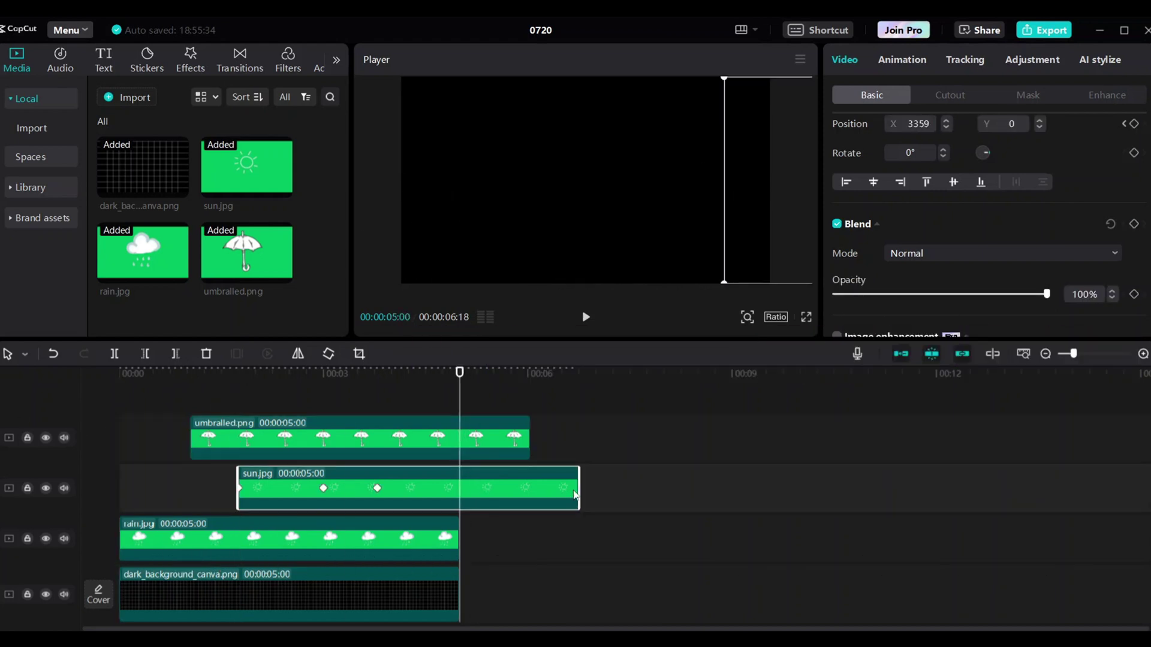
left_click_drag(577, 494, 459, 495)
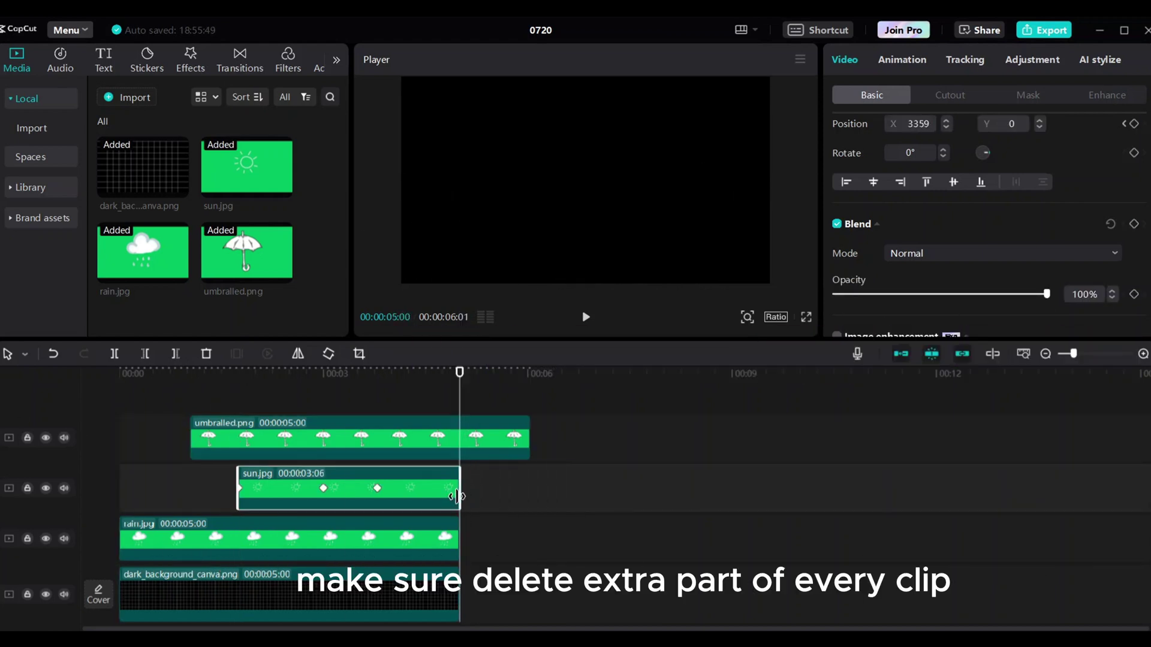
left_click(473, 451)
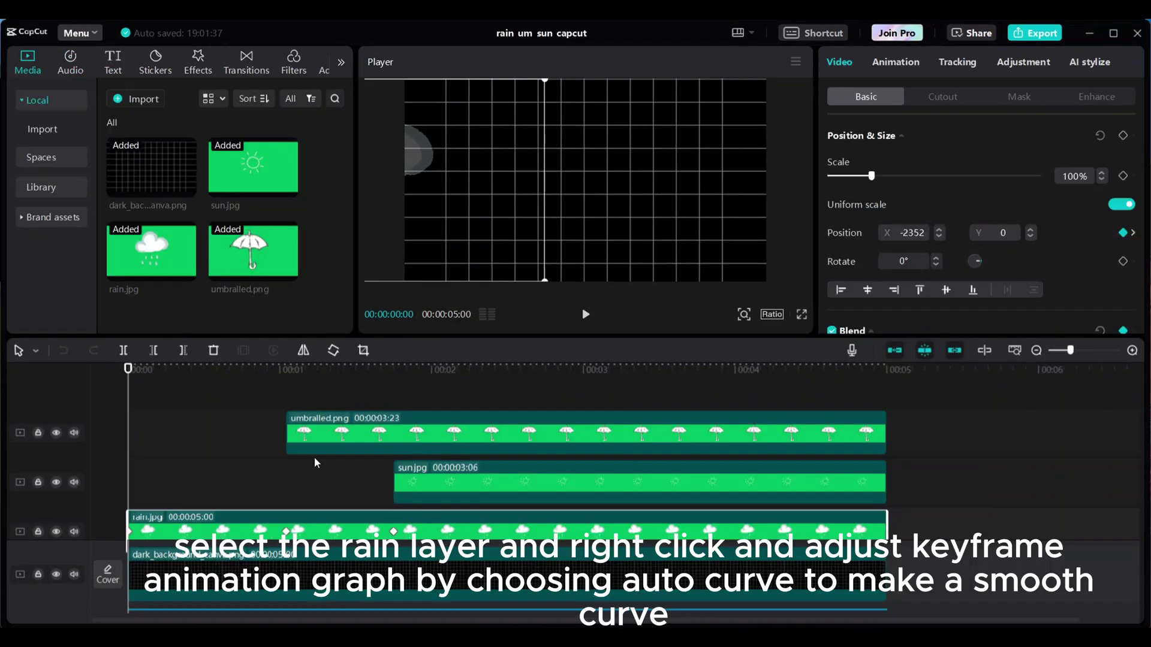
Show the rain clip's keyframe animation and ease the x-position curves of the rain and sun keyframes.
left_click(314, 458)
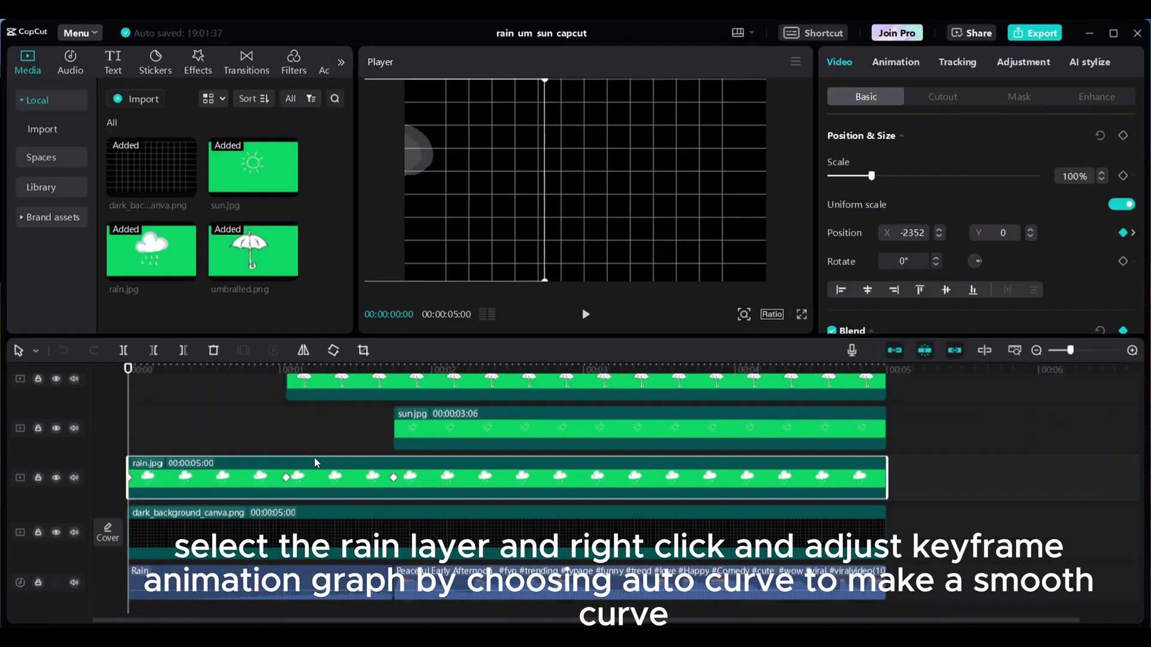
right_click(316, 483)
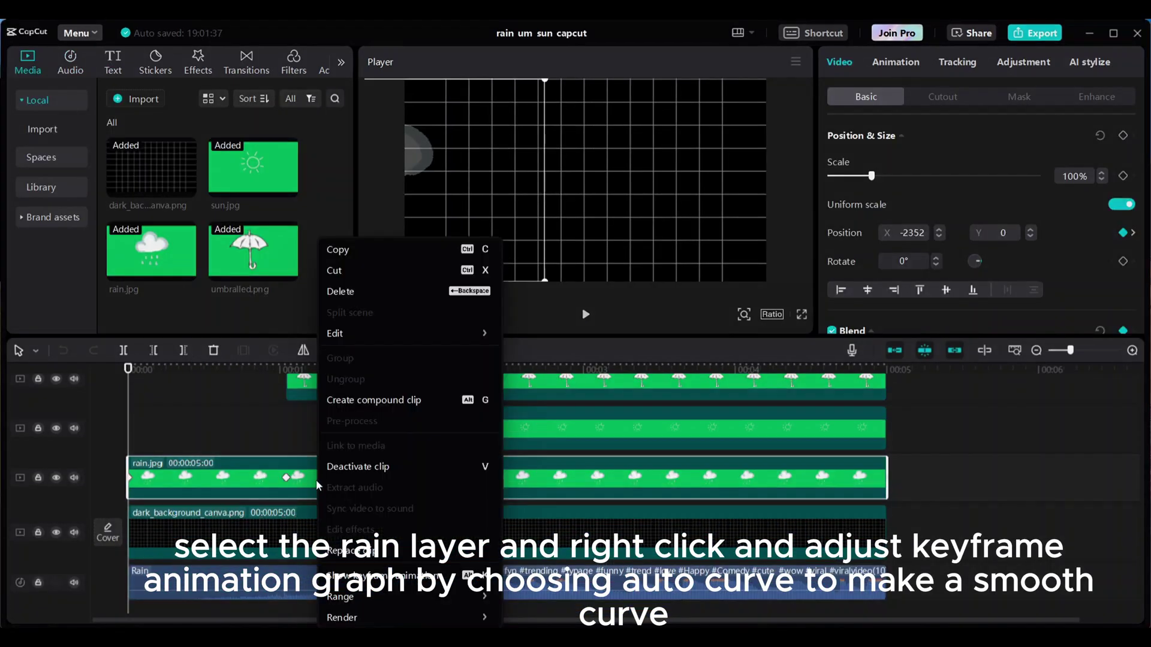
left_click(375, 577)
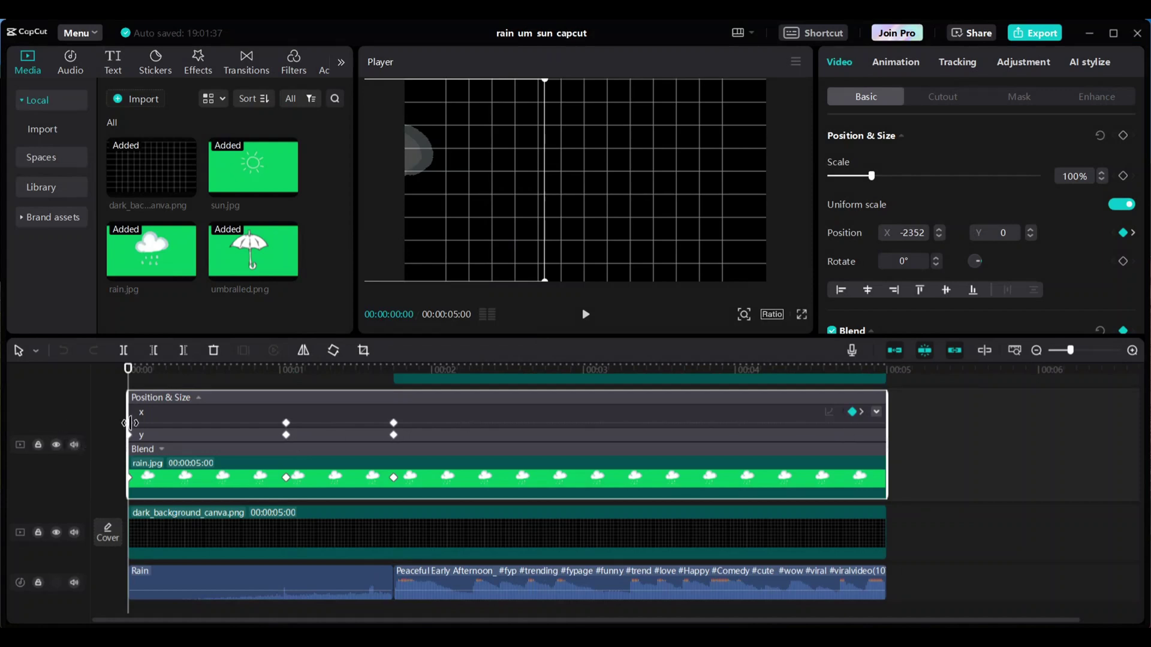
left_click(876, 412)
left_click(394, 418)
left_click(507, 400)
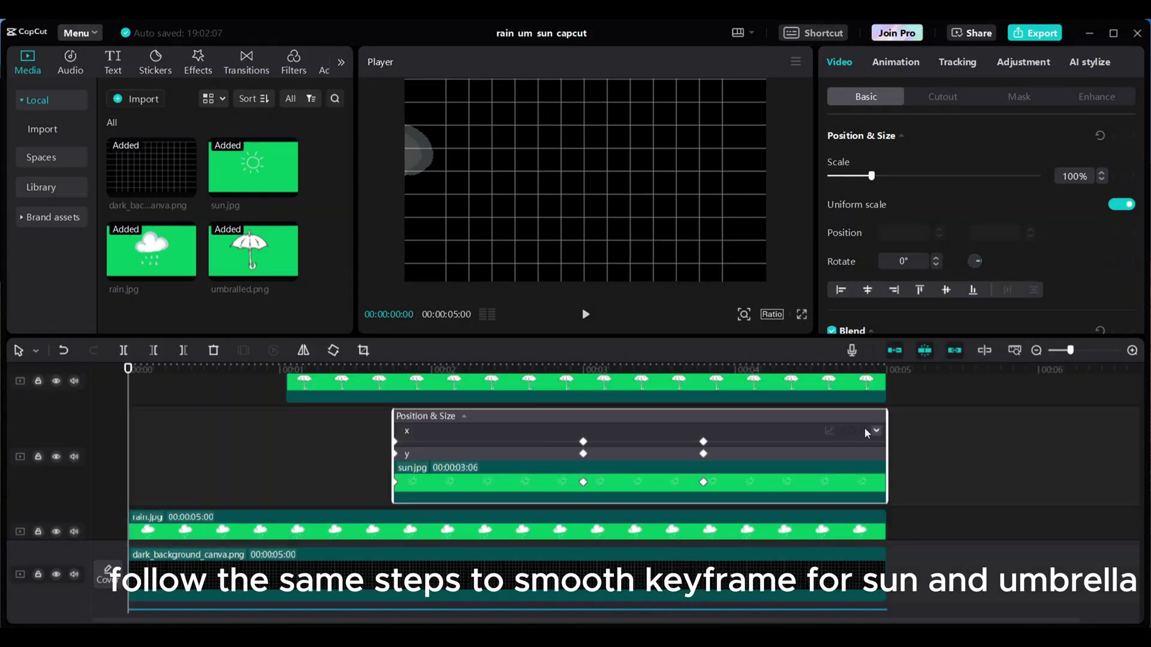
left_click(876, 430)
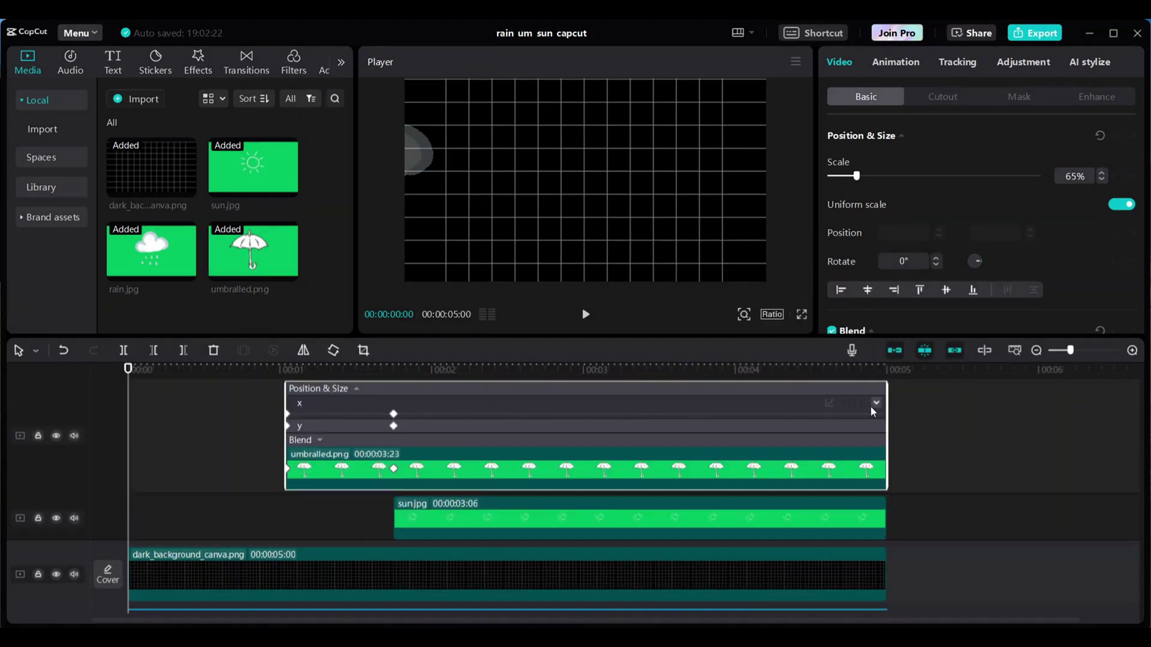
Expand the umbrella clip's keyframe lanes and ease its y-position curve.
left_click(874, 411)
left_click(875, 381)
left_click(878, 449)
left_click_drag(395, 419, 390, 416)
right_click(546, 480)
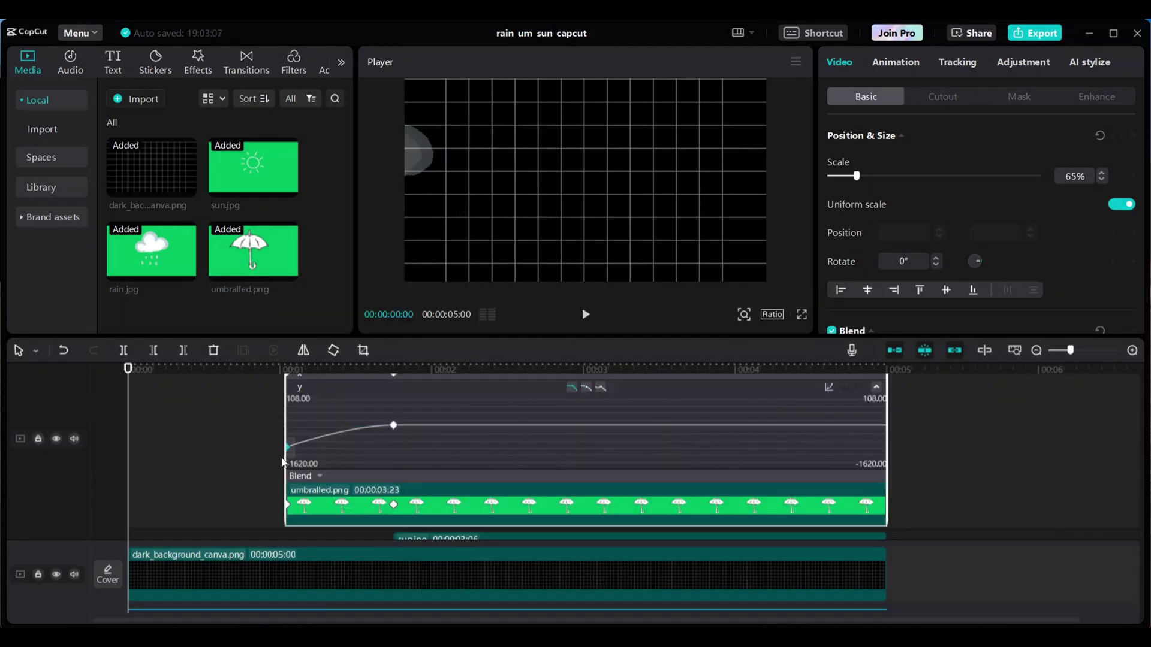
right_click(931, 481)
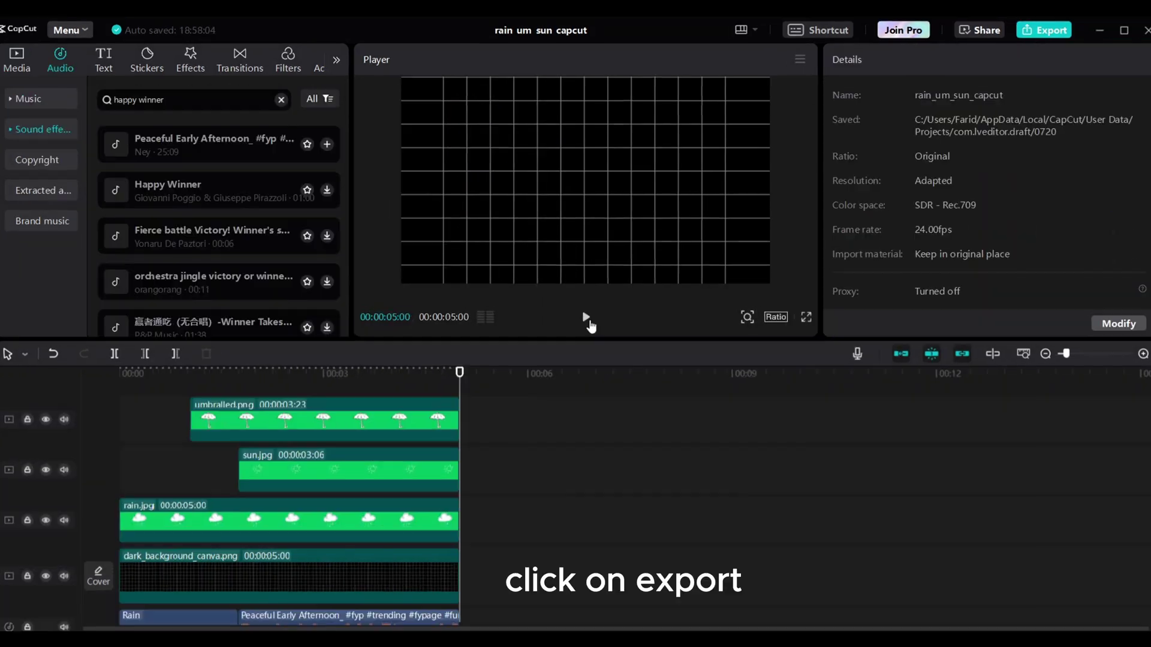
Export the finished weather animation as a video.
left_click(1054, 30)
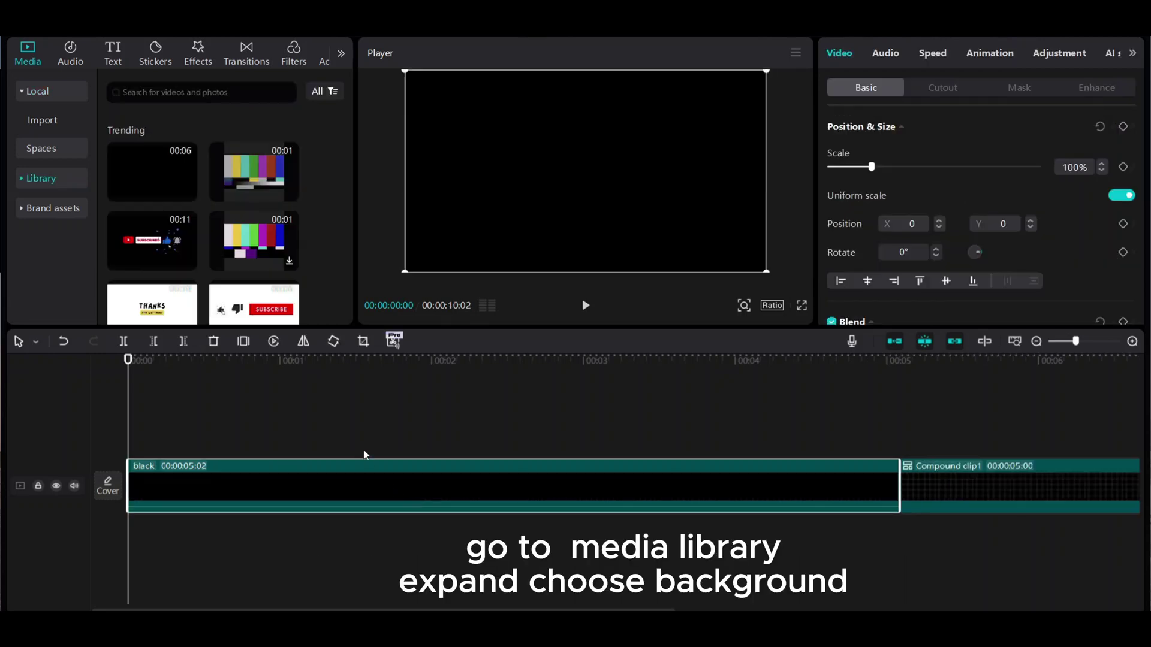
Remove the black clip and add the white background clip from the library's Background category.
key("ctrl+z")
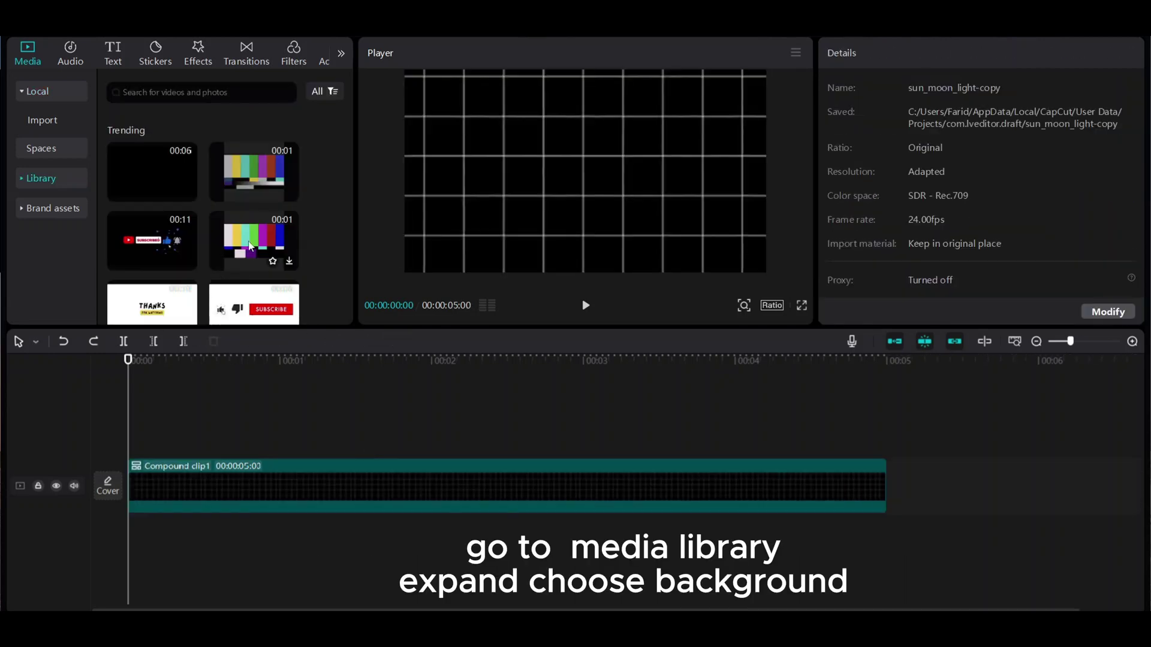
left_click(23, 179)
left_click(48, 236)
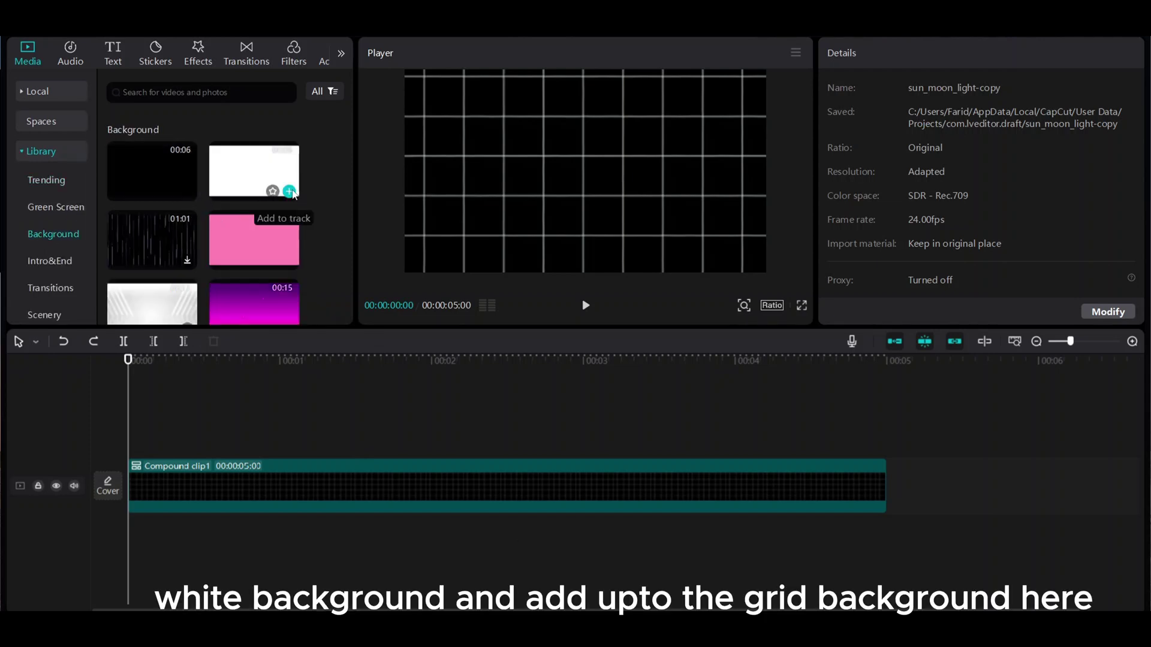
left_click(290, 191)
Crop the white background clip down to a narrow vertical strip.
right_click(446, 432)
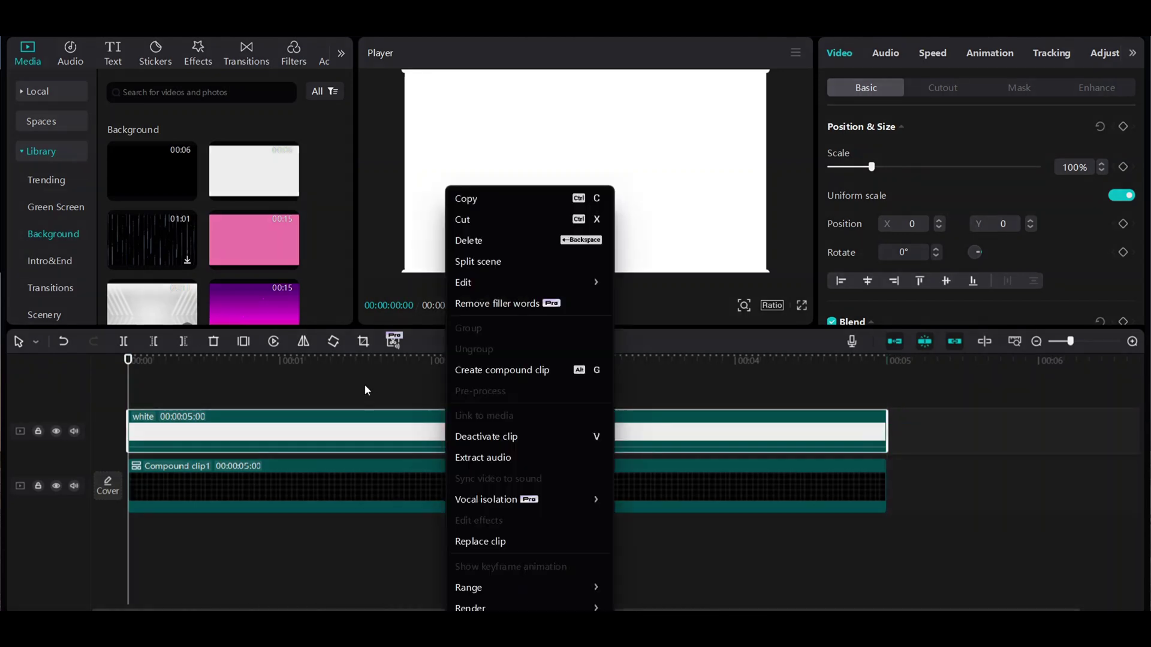
left_click(367, 390)
left_click(363, 342)
left_click_drag(268, 314, 832, 347)
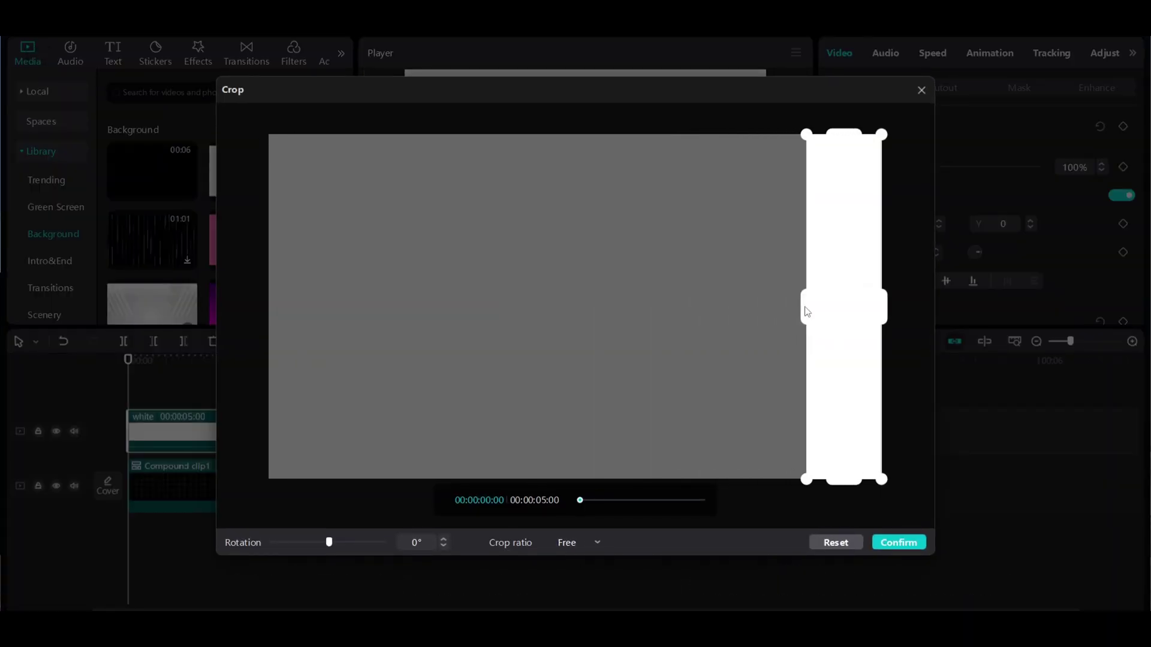
left_click(899, 543)
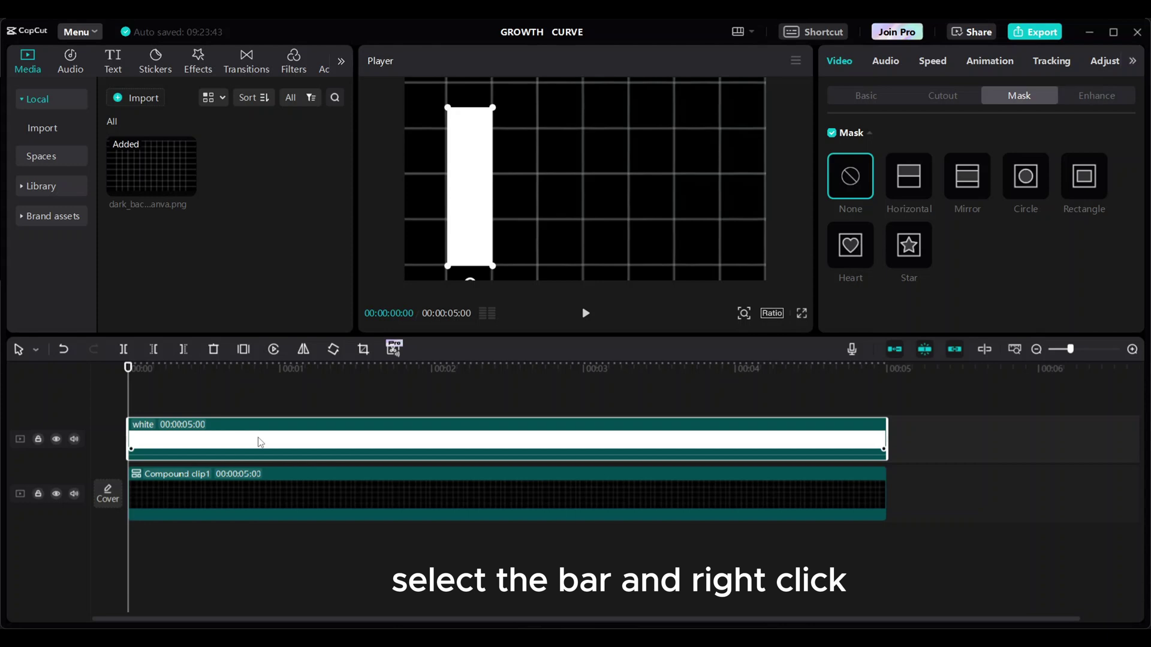
Copy the white bar clip and paste copies of it onto new timeline tracks.
right_click(260, 443)
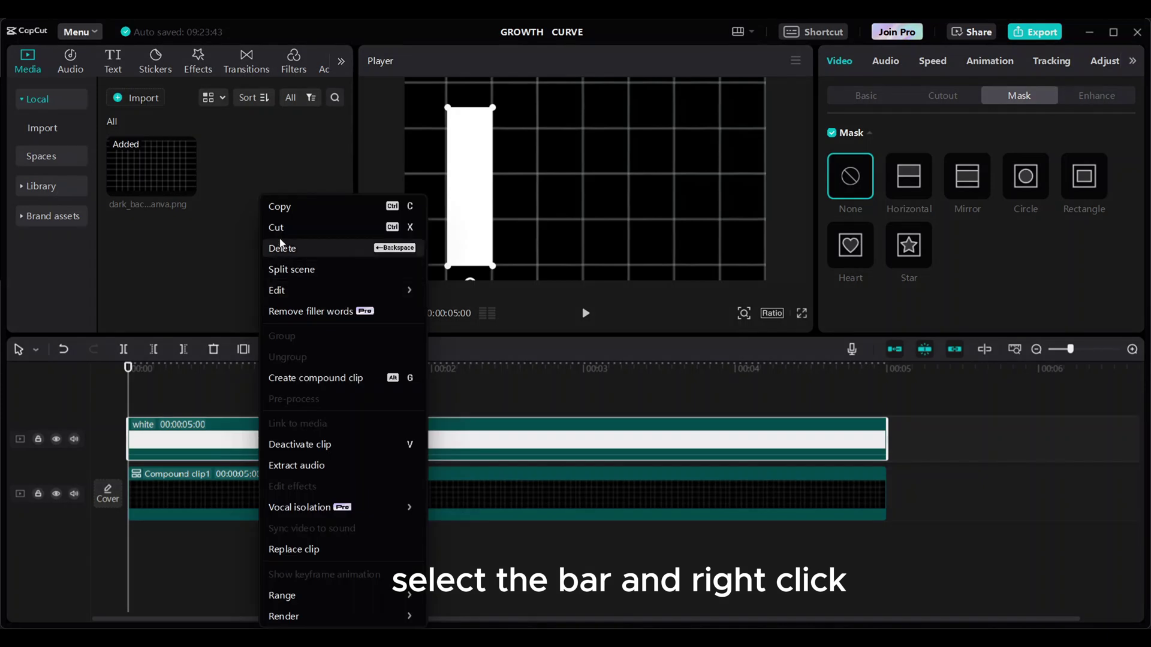
left_click(279, 206)
right_click(184, 409)
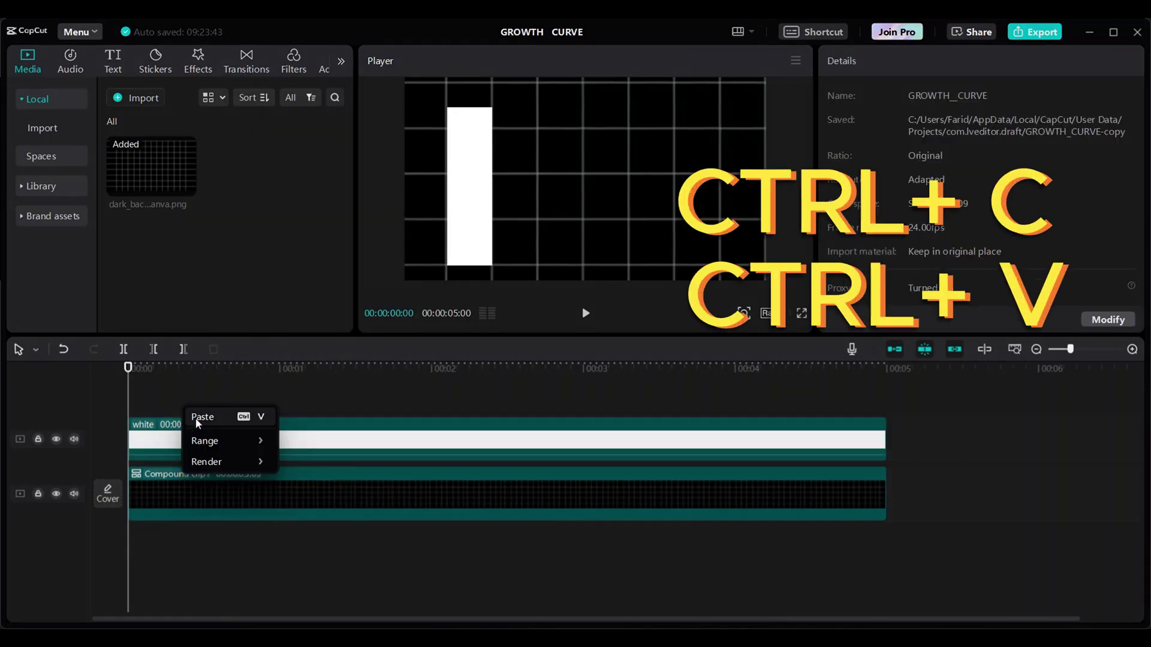
left_click(197, 418)
right_click(199, 429)
left_click(226, 211)
right_click(221, 394)
left_click(229, 405)
right_click(200, 390)
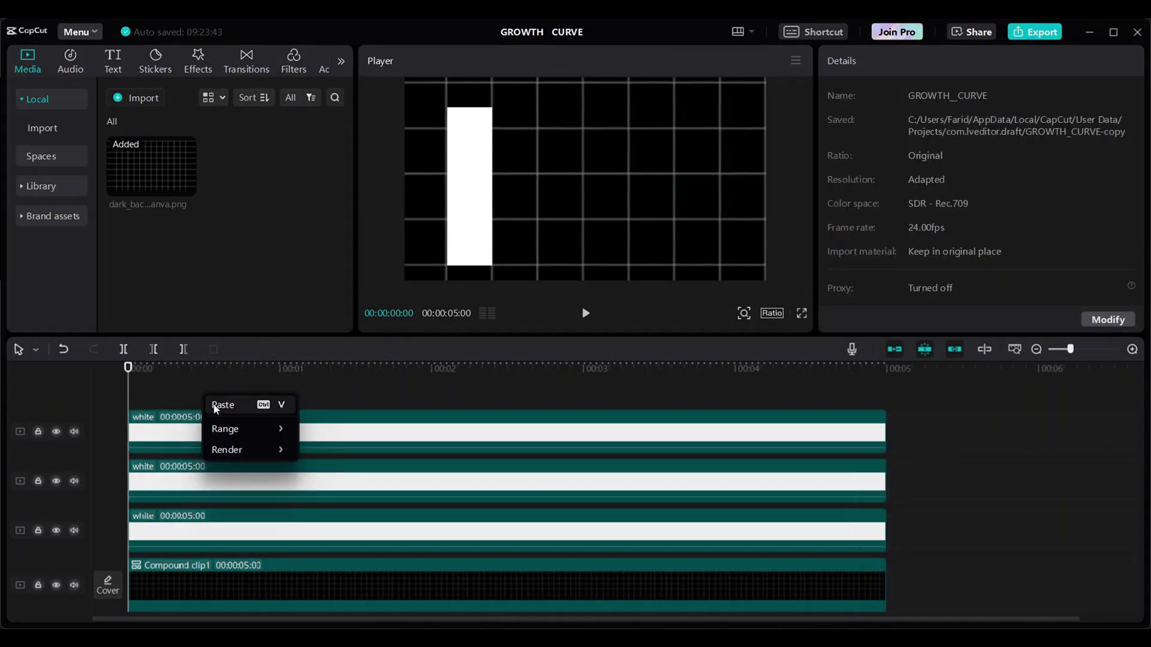
left_click(217, 406)
Drag the copied bars rightward so they stand side by side across the grid.
left_click(208, 502)
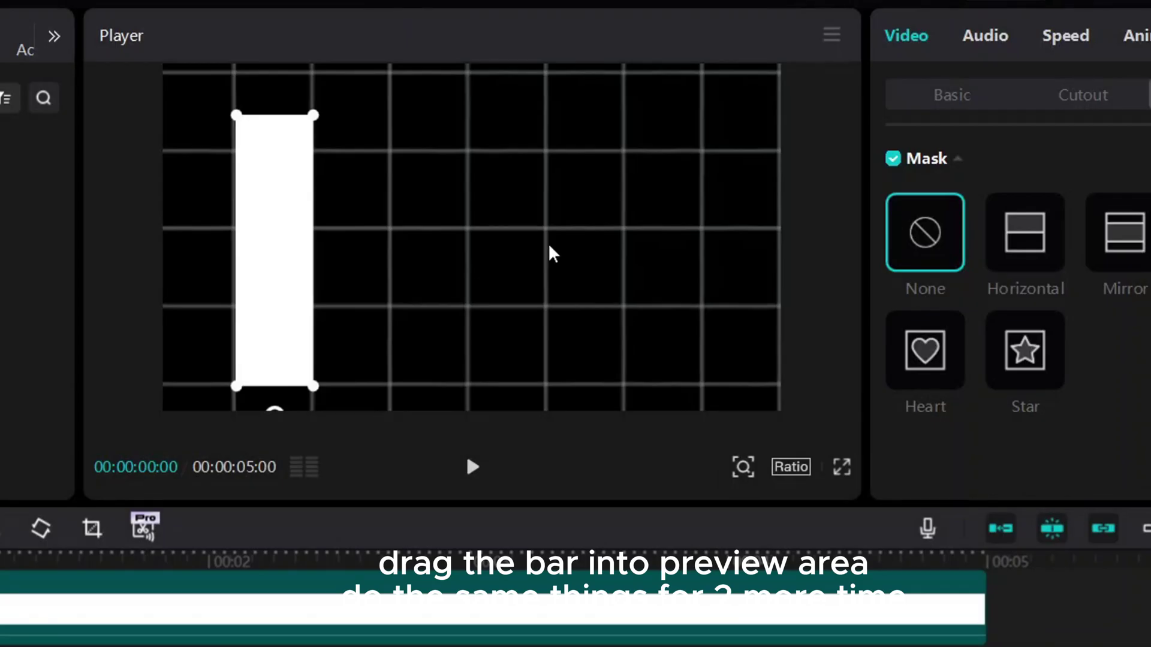
left_click_drag(290, 300, 440, 295)
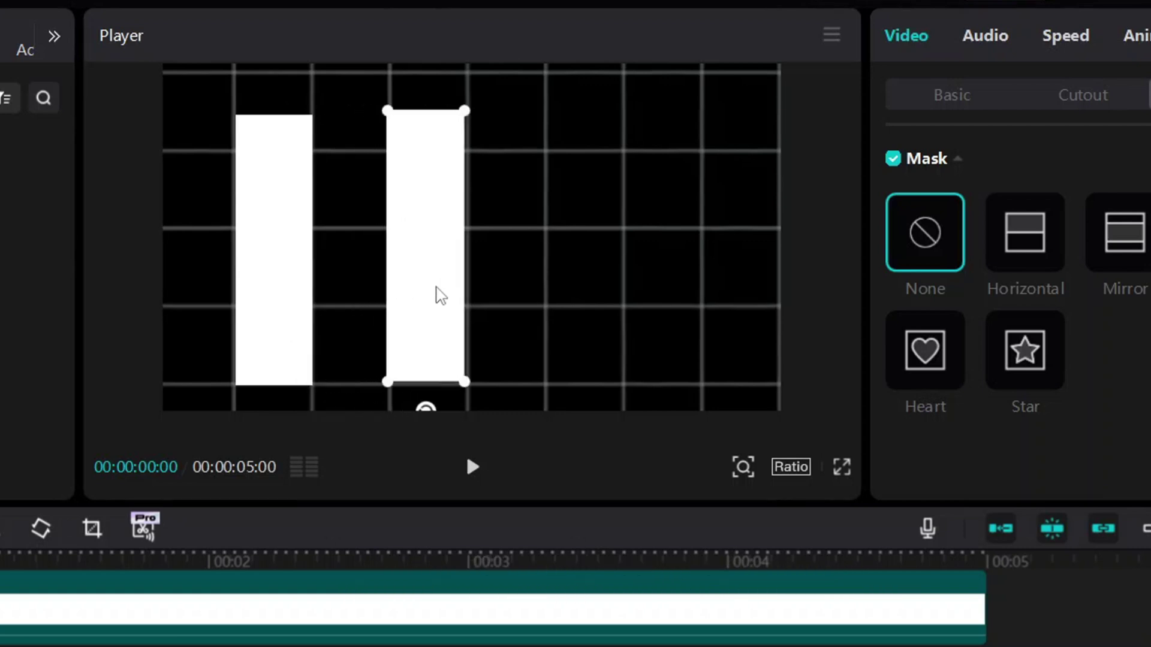
key("ctrl+v")
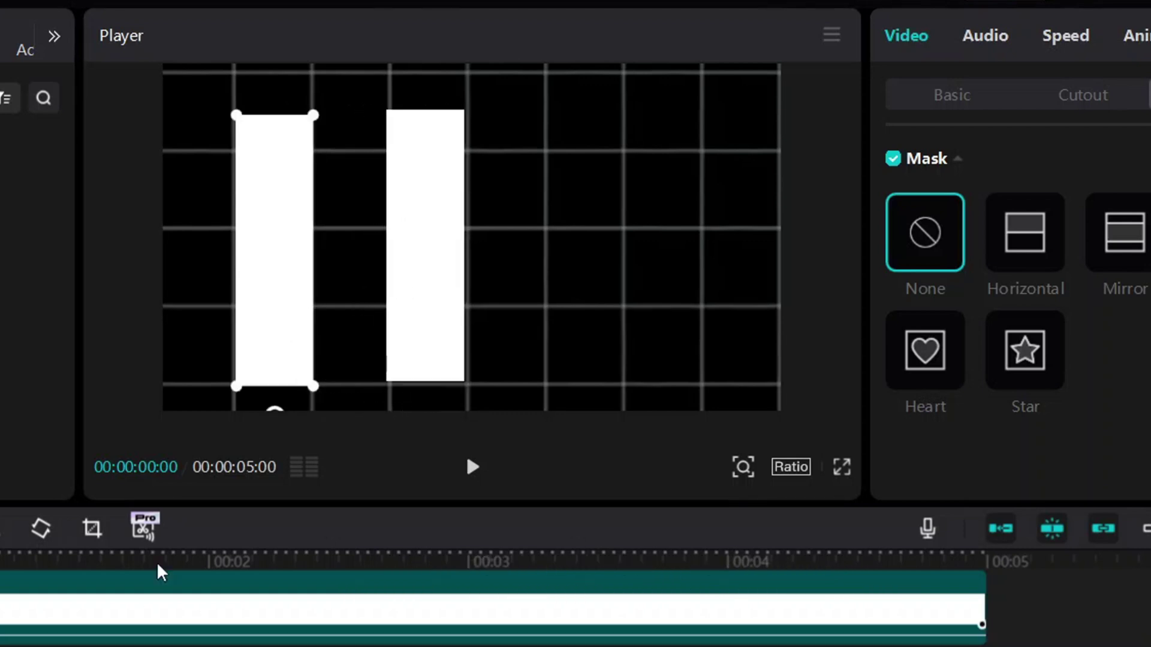
left_click_drag(283, 326, 586, 326)
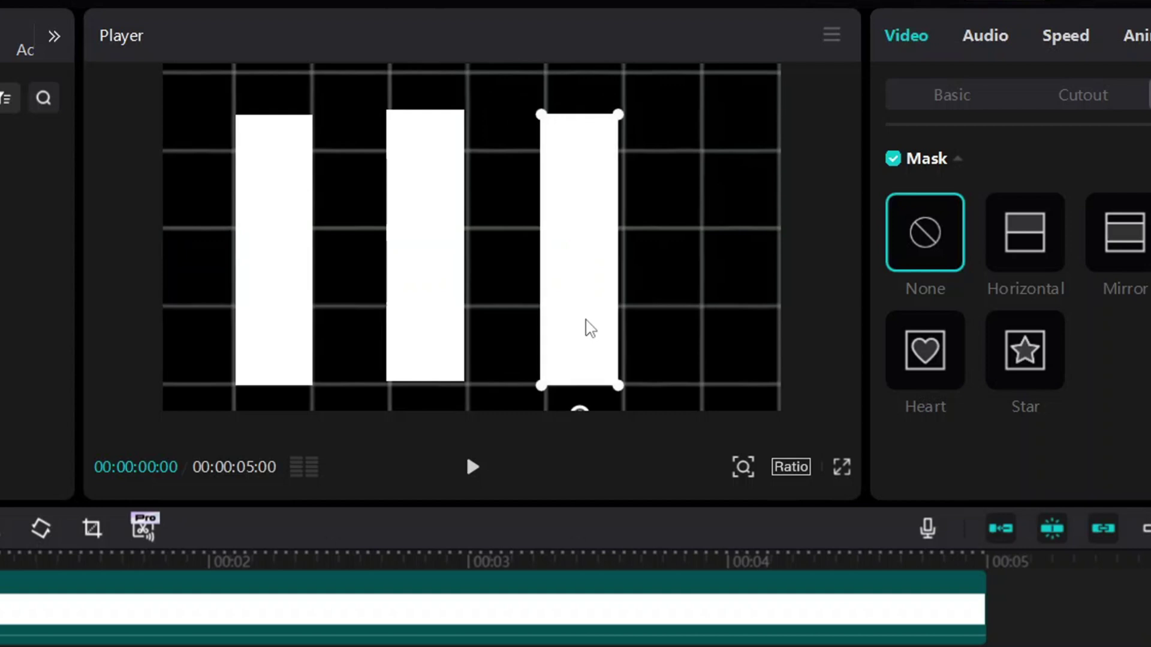
Nudge the left bar slightly right and hide the other bar tracks.
left_click(234, 377)
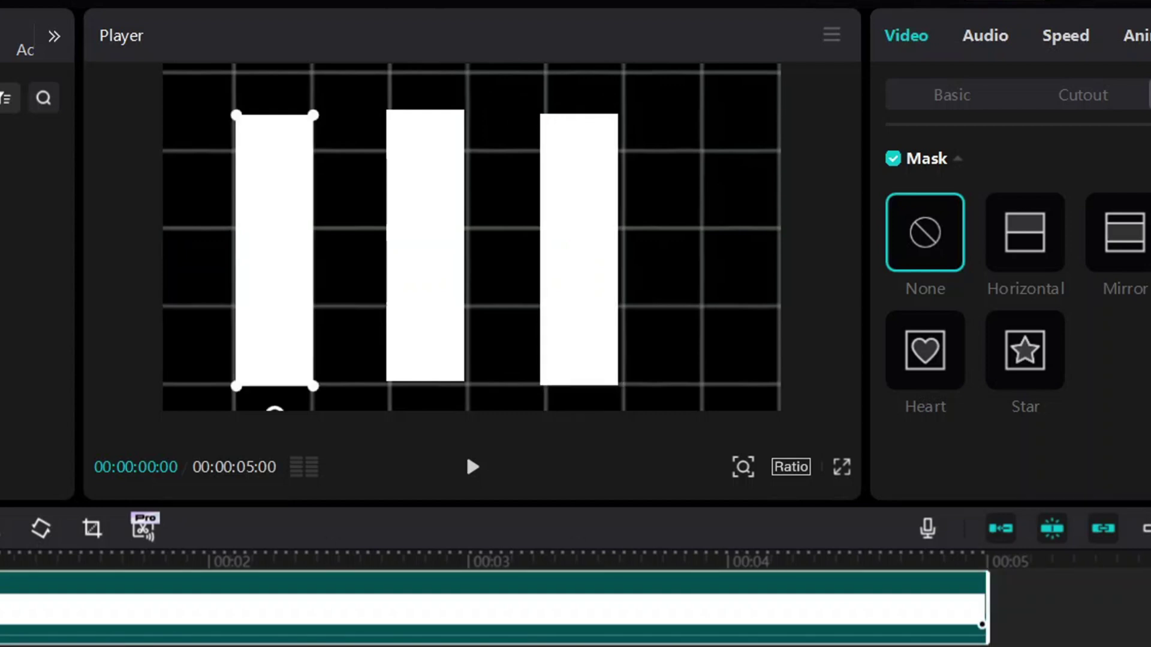
left_click_drag(278, 360, 749, 345)
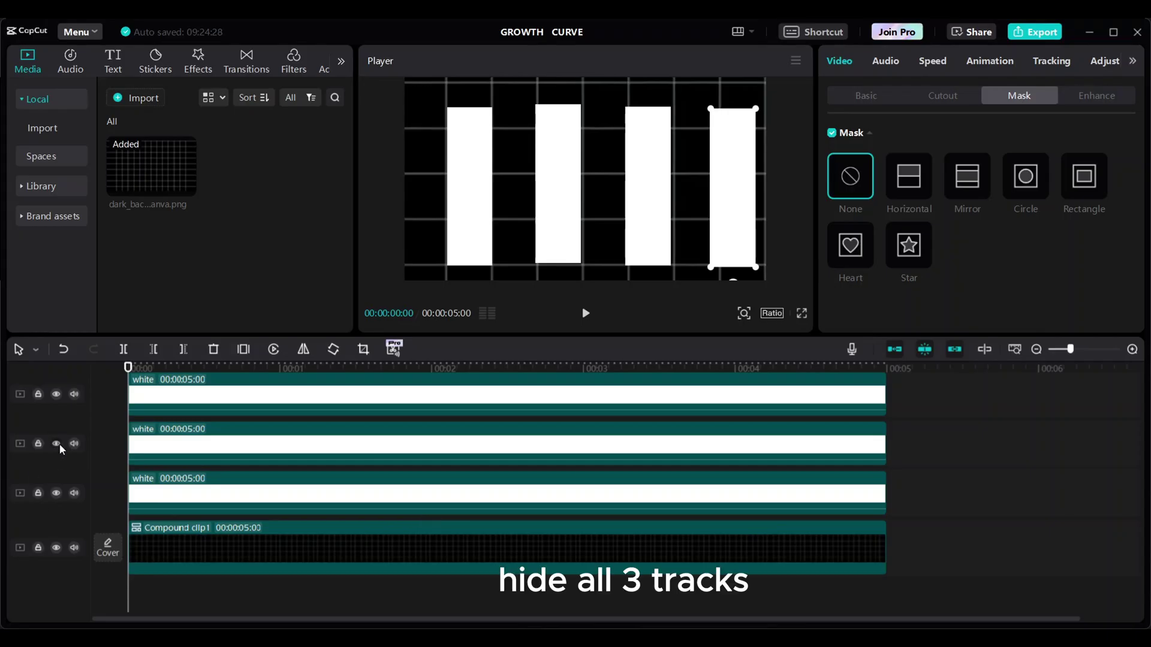
left_click(57, 443)
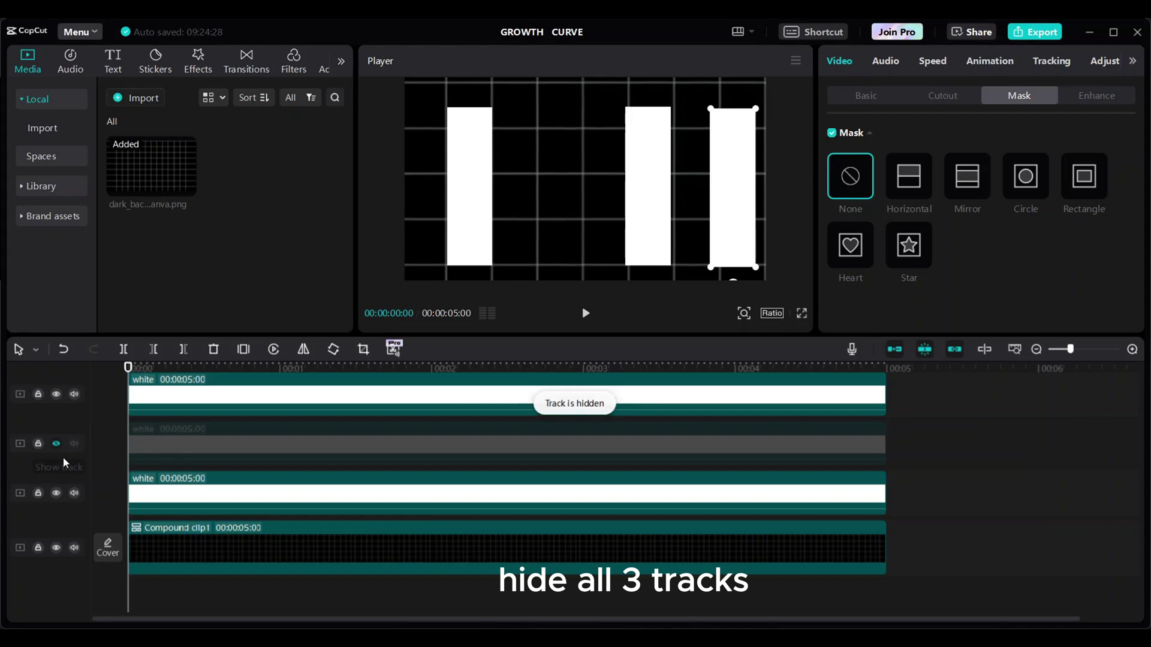
left_click(56, 395)
scroll(171, 468, "up", 1)
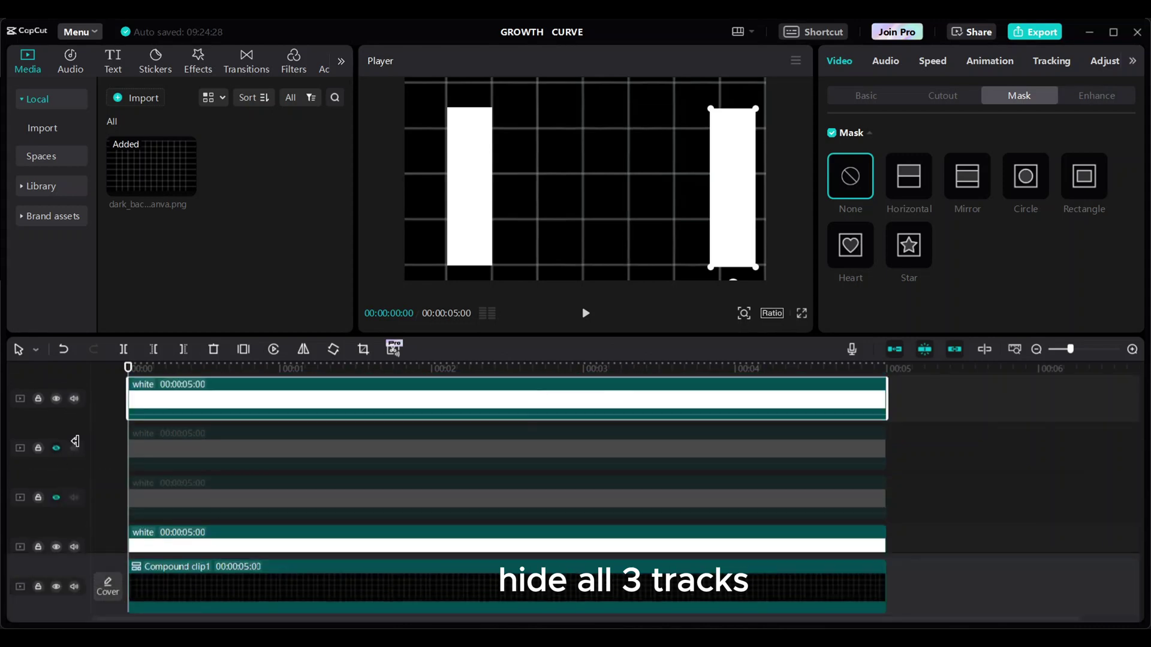
left_click(56, 421)
scroll(56, 421, "down", 1)
Keyframe a horizontal mask rising from the first bar's base, then unhide and delay the second bar.
left_click(264, 511)
left_click(870, 98)
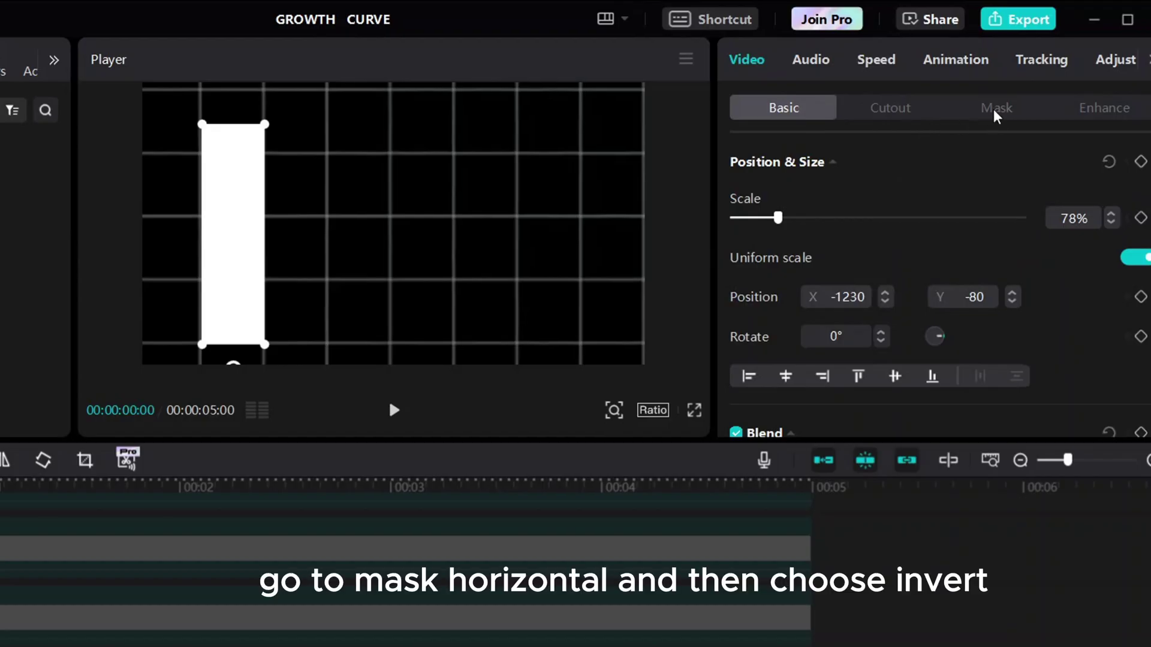
left_click(995, 114)
left_click(856, 220)
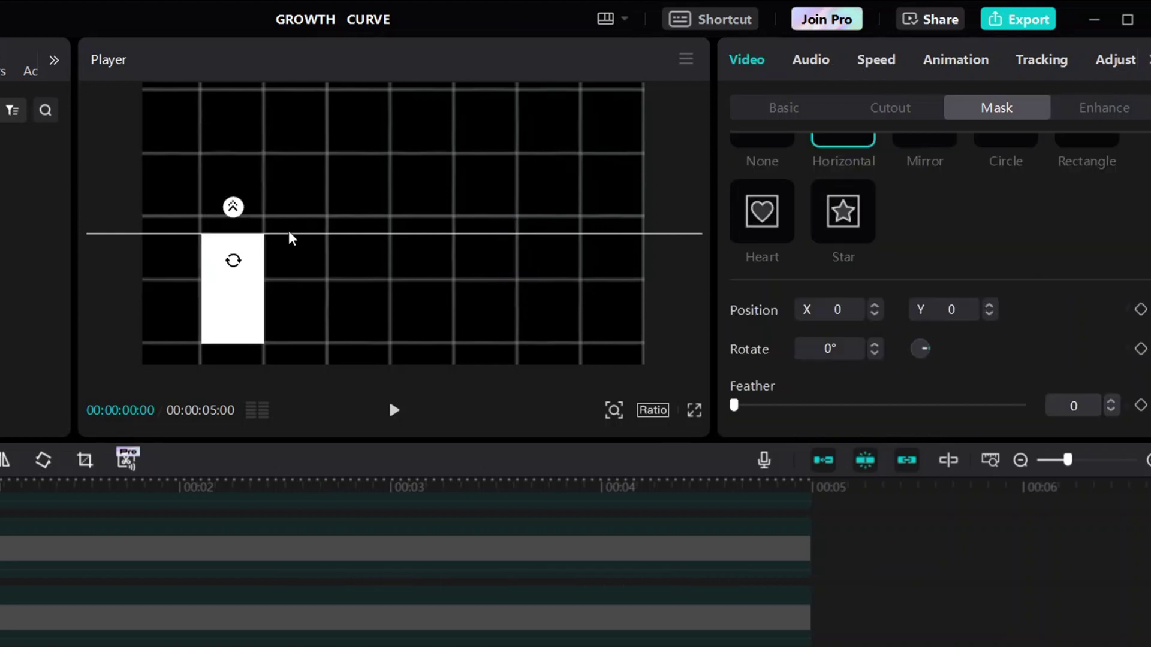
left_click_drag(290, 238, 288, 341)
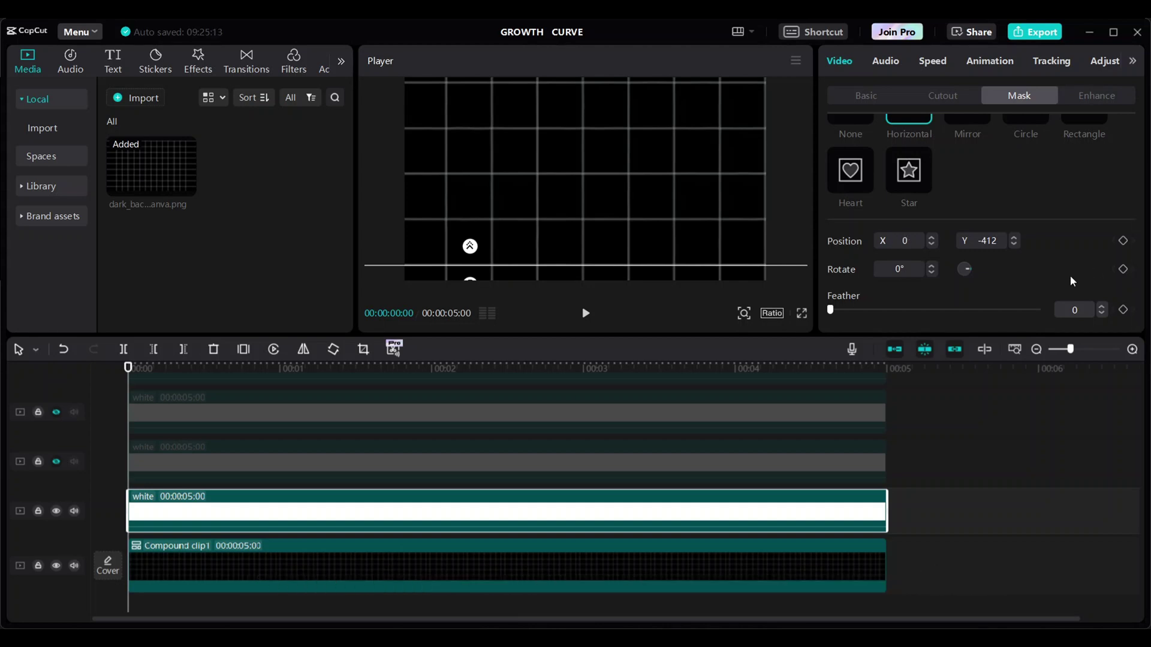
left_click(1121, 239)
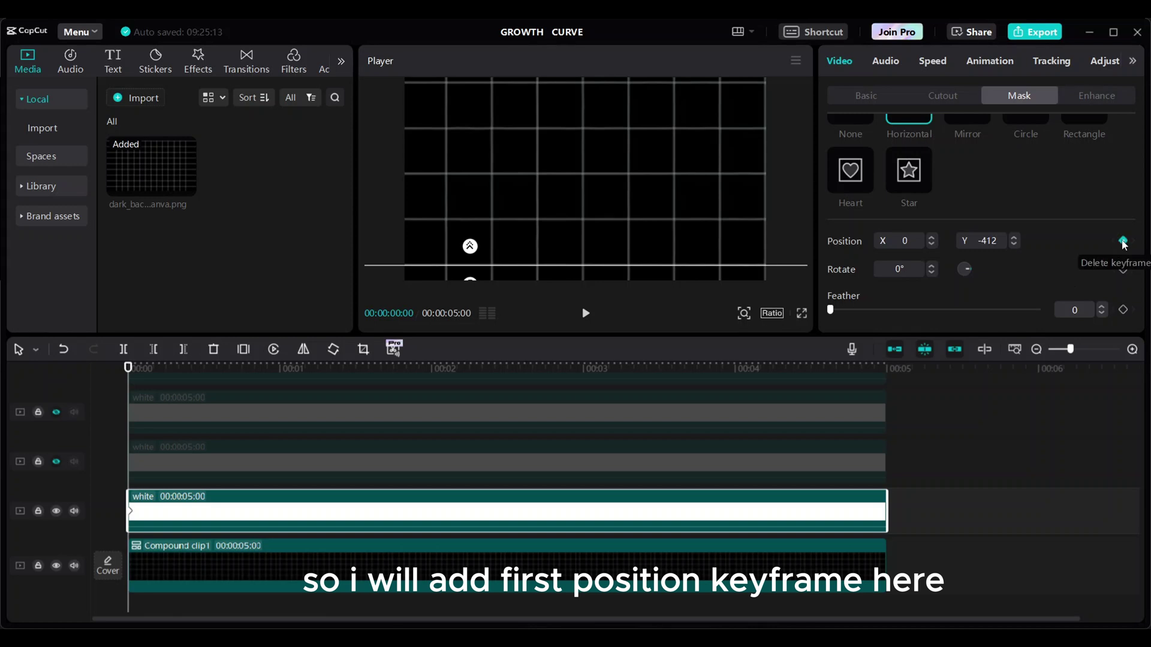
left_click_drag(128, 367, 191, 367)
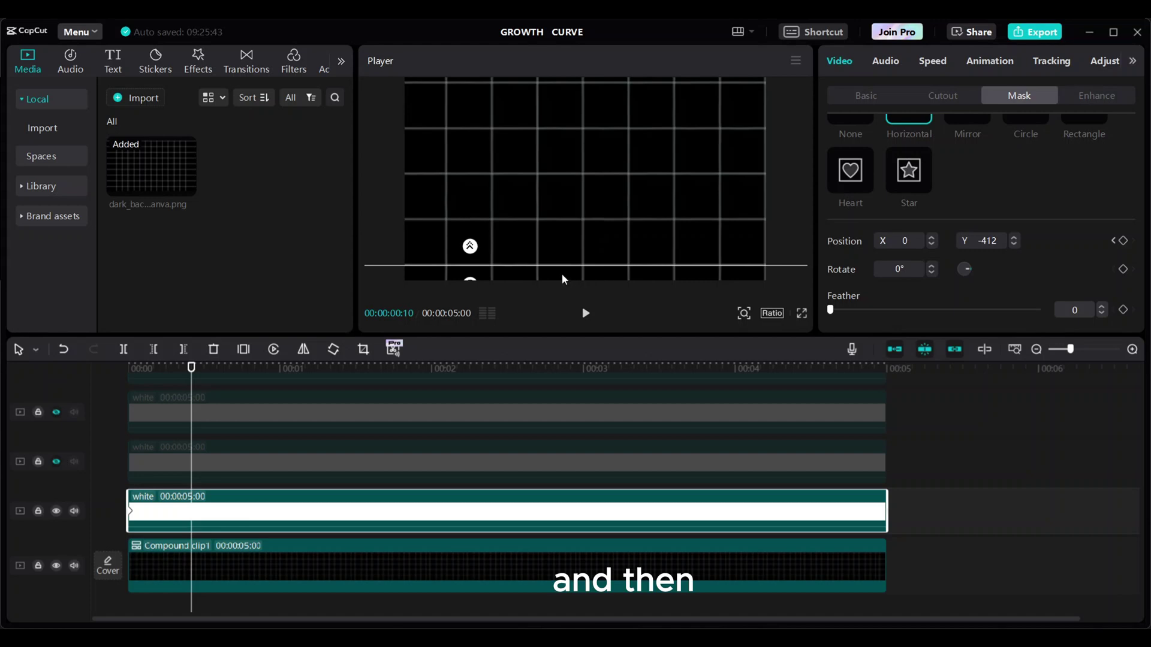
left_click_drag(547, 267, 555, 112)
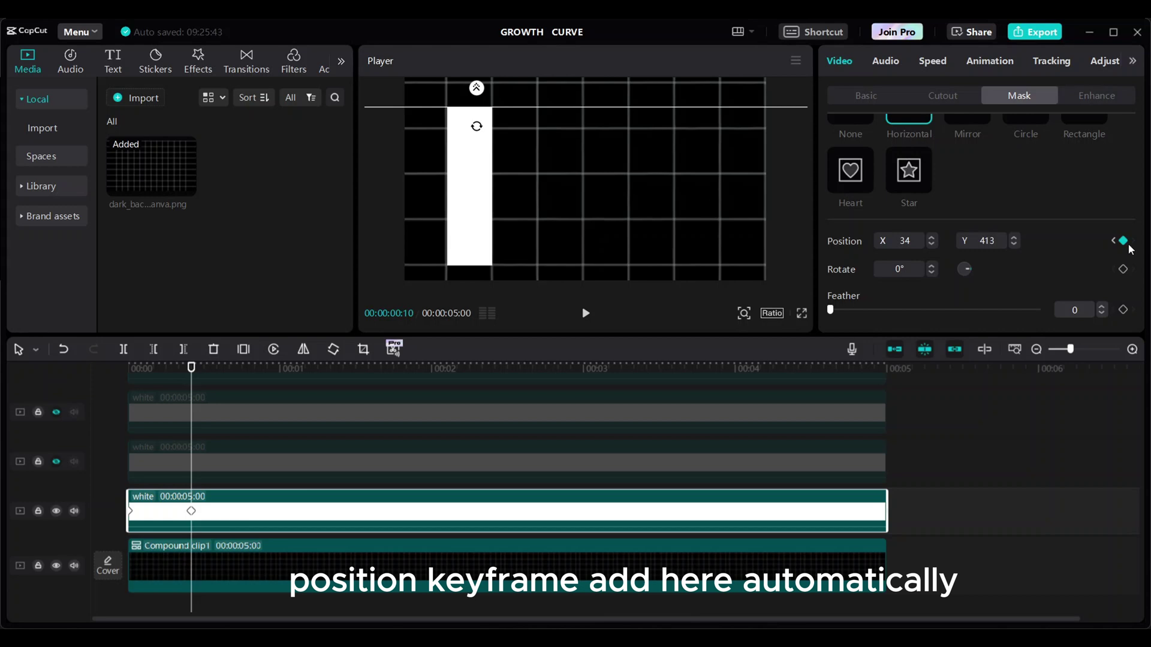
left_click(57, 462)
left_click_drag(231, 471, 298, 473)
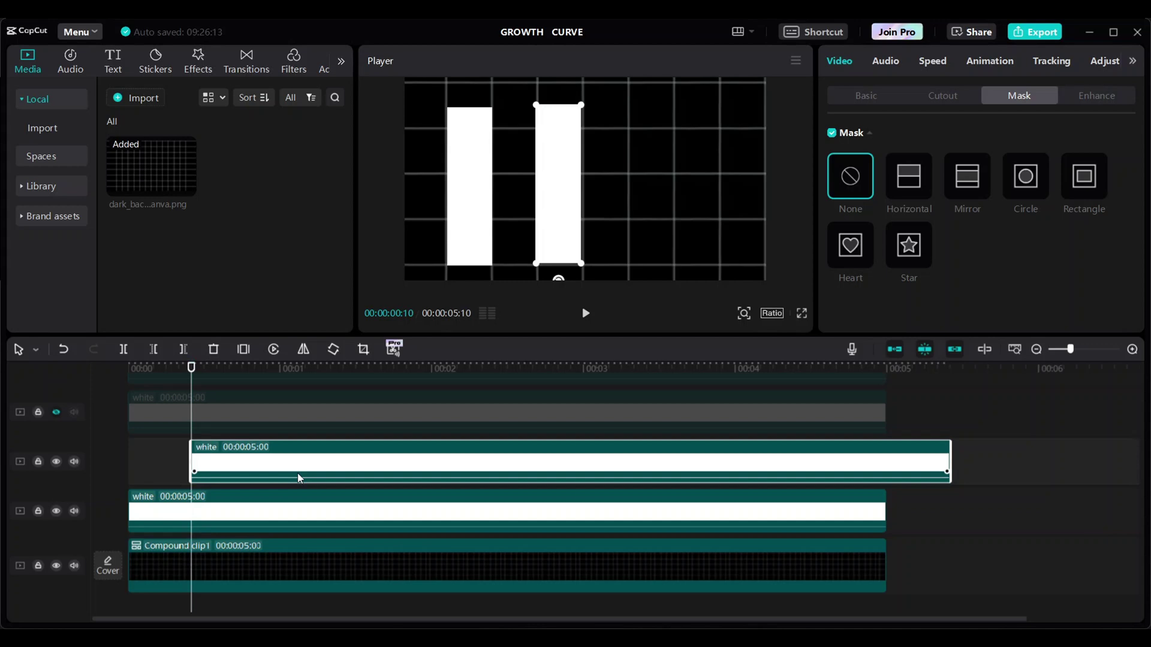
Give the second bar an inverted horizontal mask keyframed to rise from its base by one second.
left_click(225, 508)
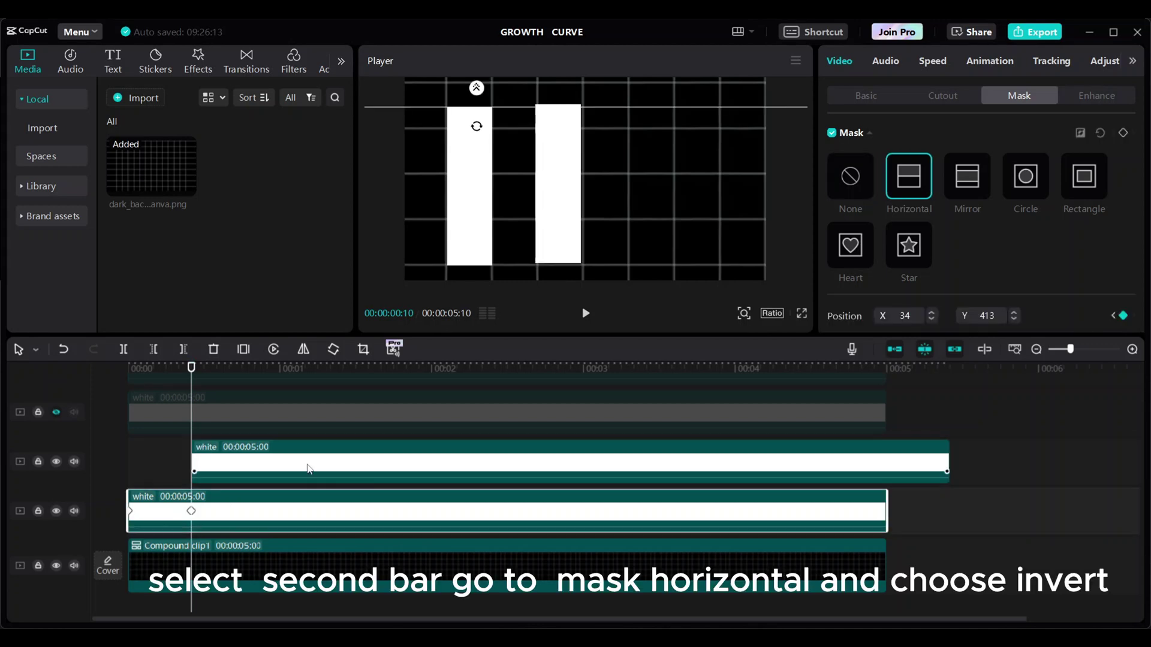
left_click(308, 467)
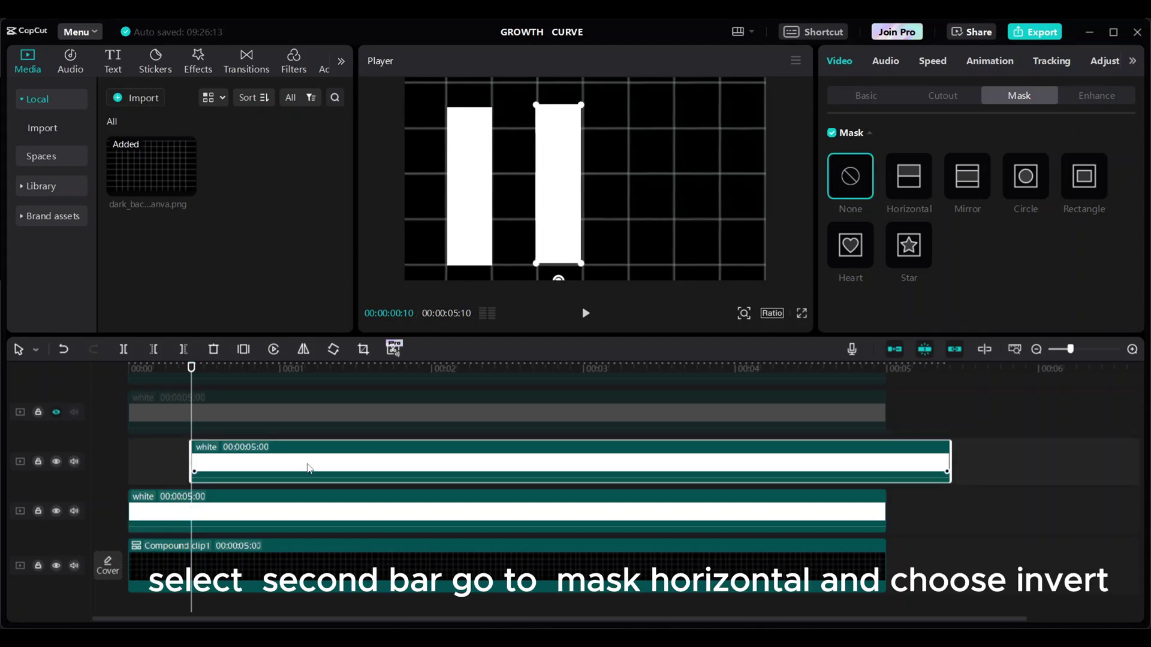
left_click(908, 191)
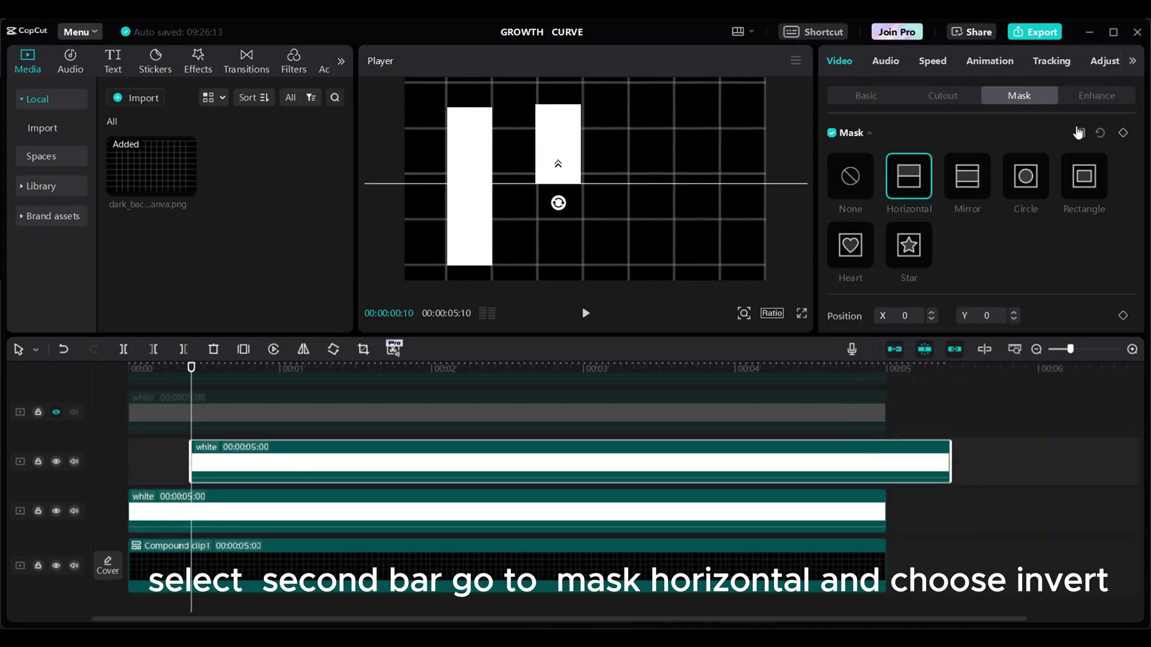
left_click(1079, 133)
scroll(1055, 207, "down", 2)
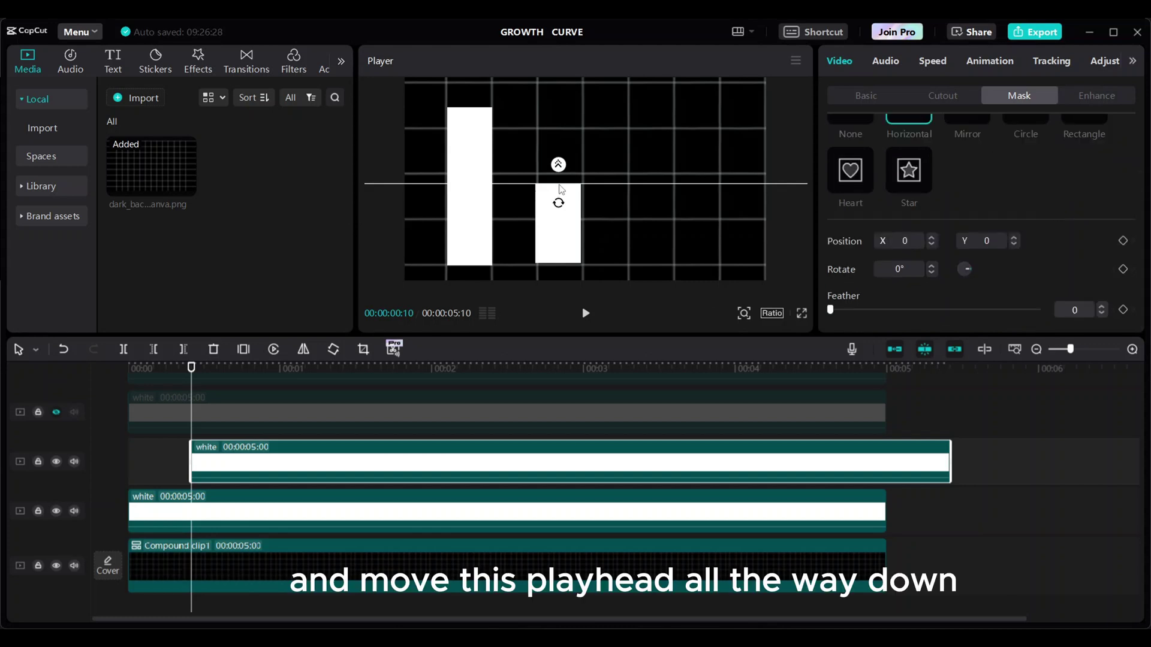
left_click_drag(561, 188, 562, 271)
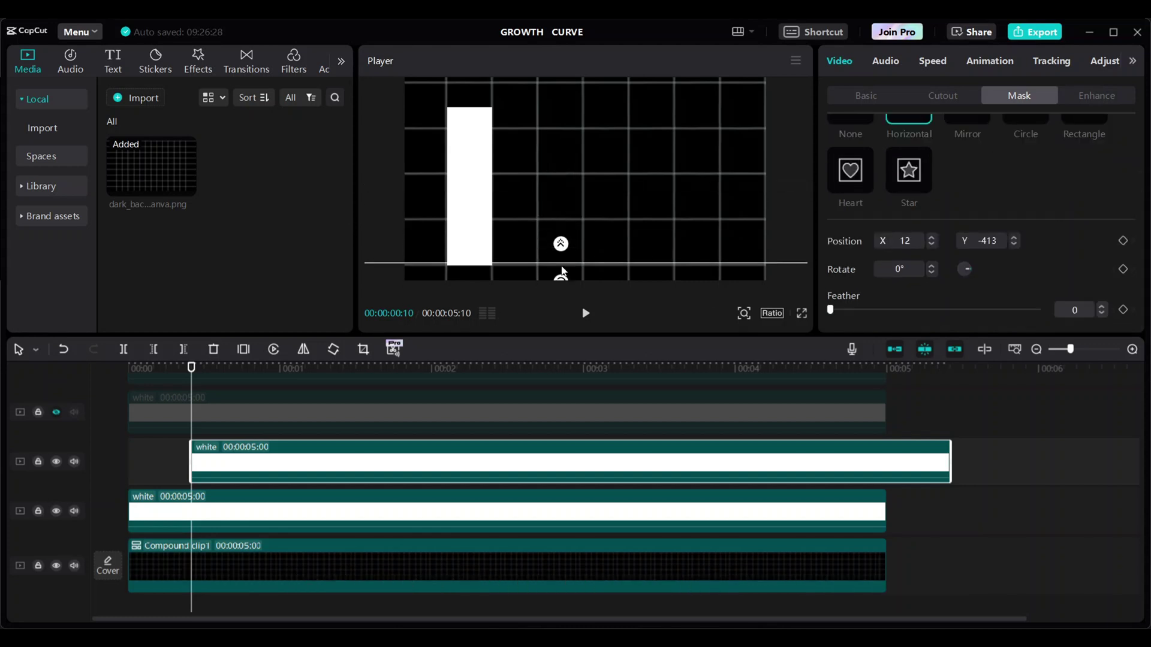
left_click(1124, 240)
left_click_drag(191, 372, 277, 373)
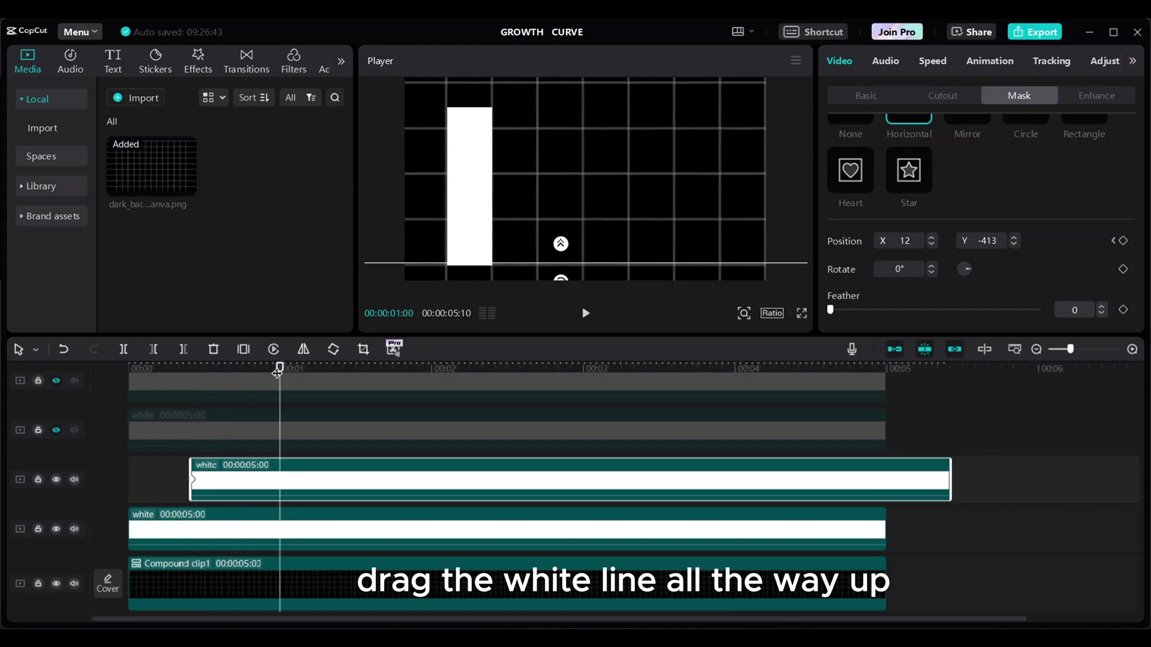
left_click_drag(589, 268, 604, 157)
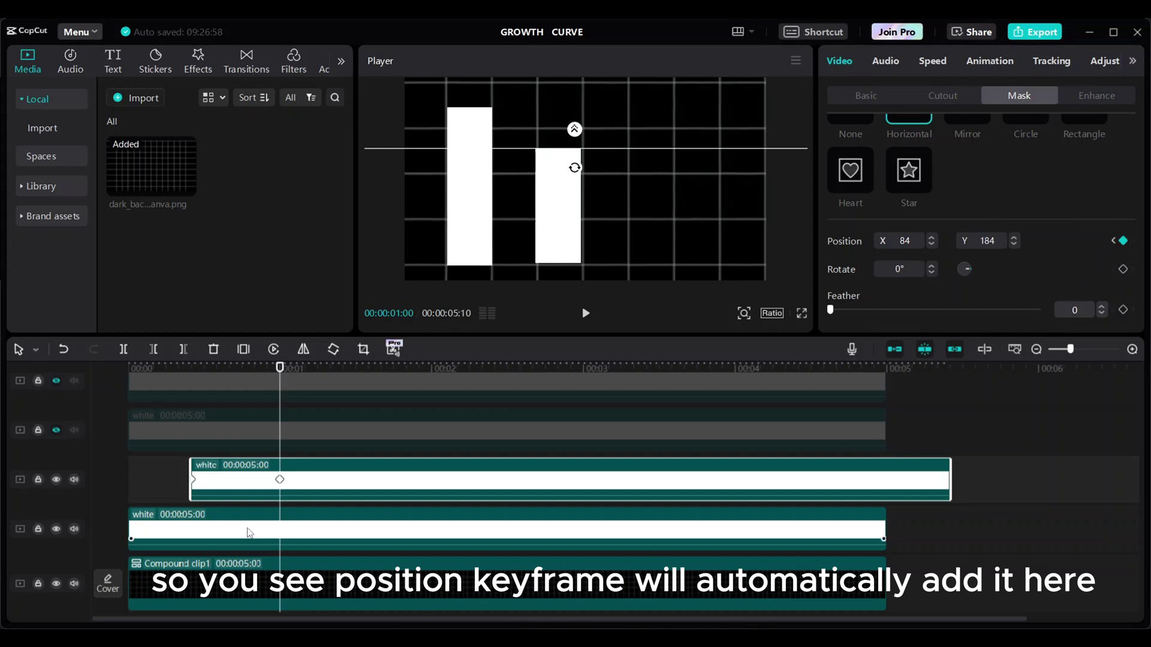
Unhide and delay the third bar, then trim every bar clip to end at 00:05.
left_click(56, 430)
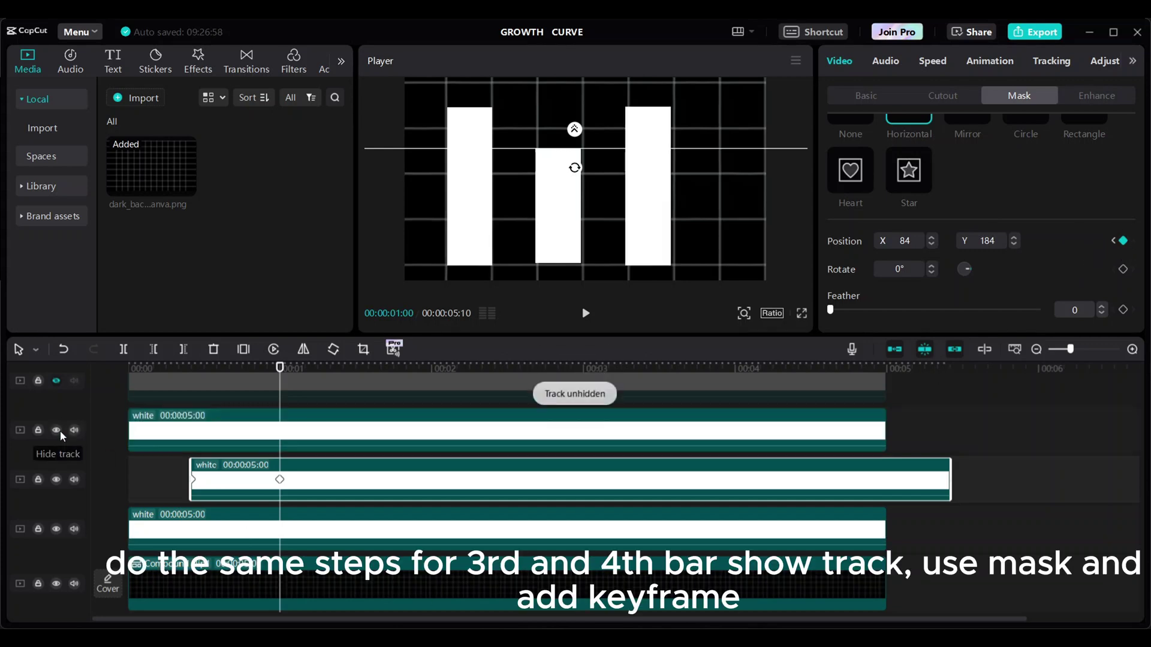
left_click_drag(372, 437, 525, 436)
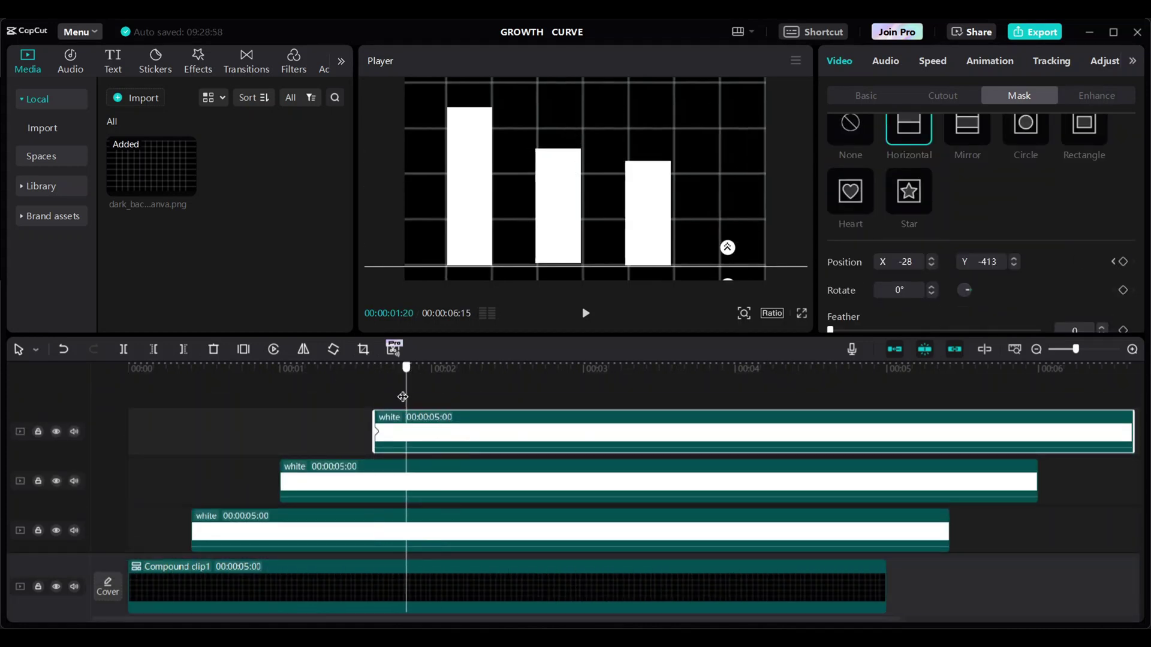
left_click_drag(403, 397, 886, 397)
left_click_drag(949, 530, 885, 530)
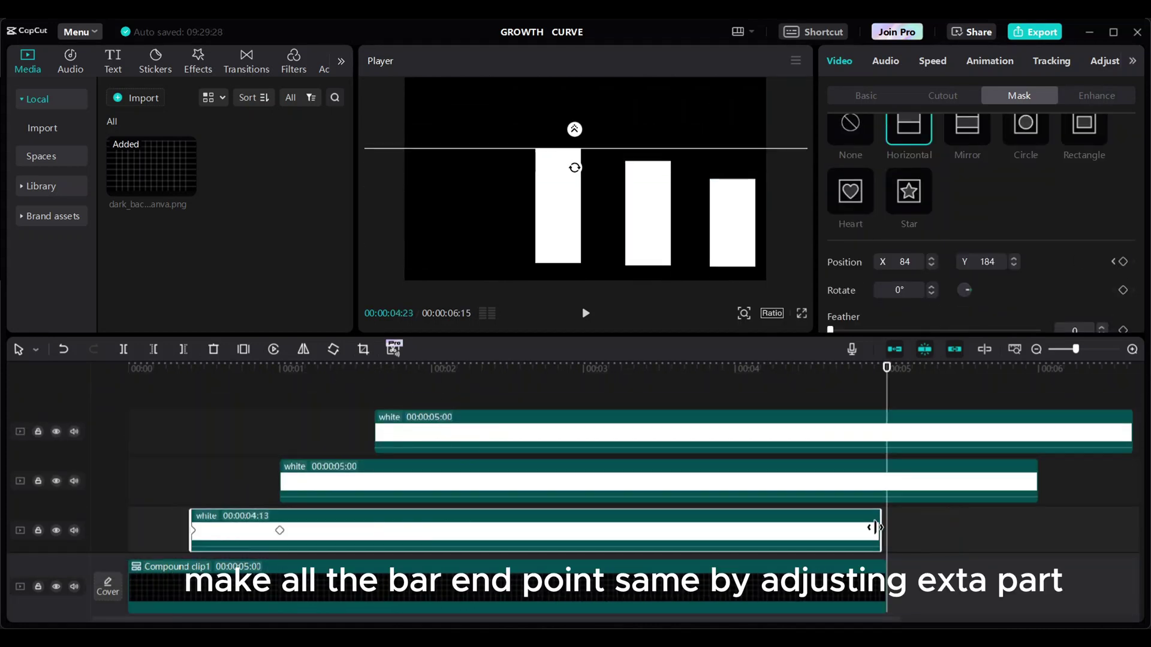
left_click_drag(1037, 481, 885, 481)
left_click(1133, 431)
left_click_drag(586, 621, 617, 622)
left_click_drag(1094, 432, 849, 432)
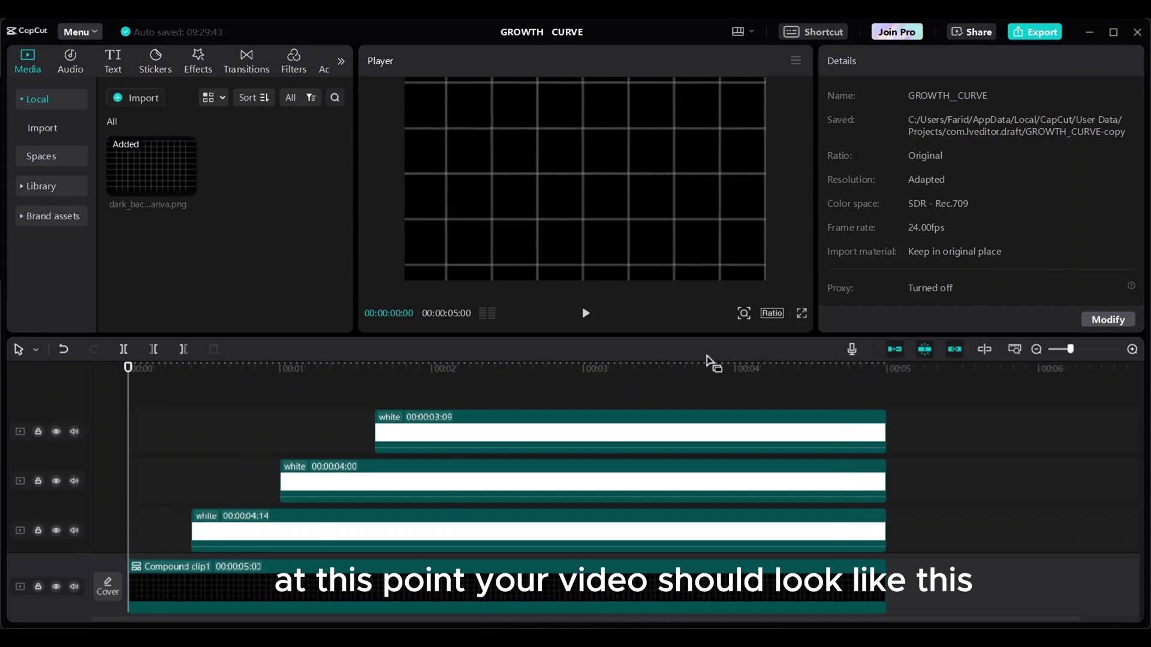
Preview the growing bar chart at the 2-second mark.
left_click(586, 313)
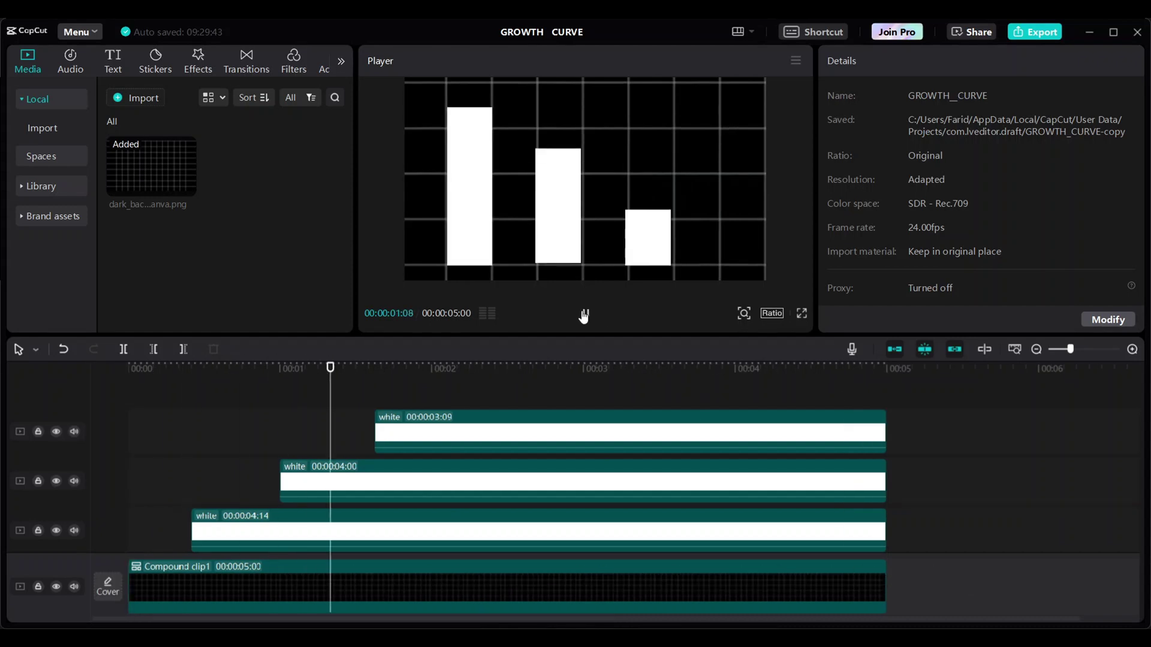
left_click(455, 424)
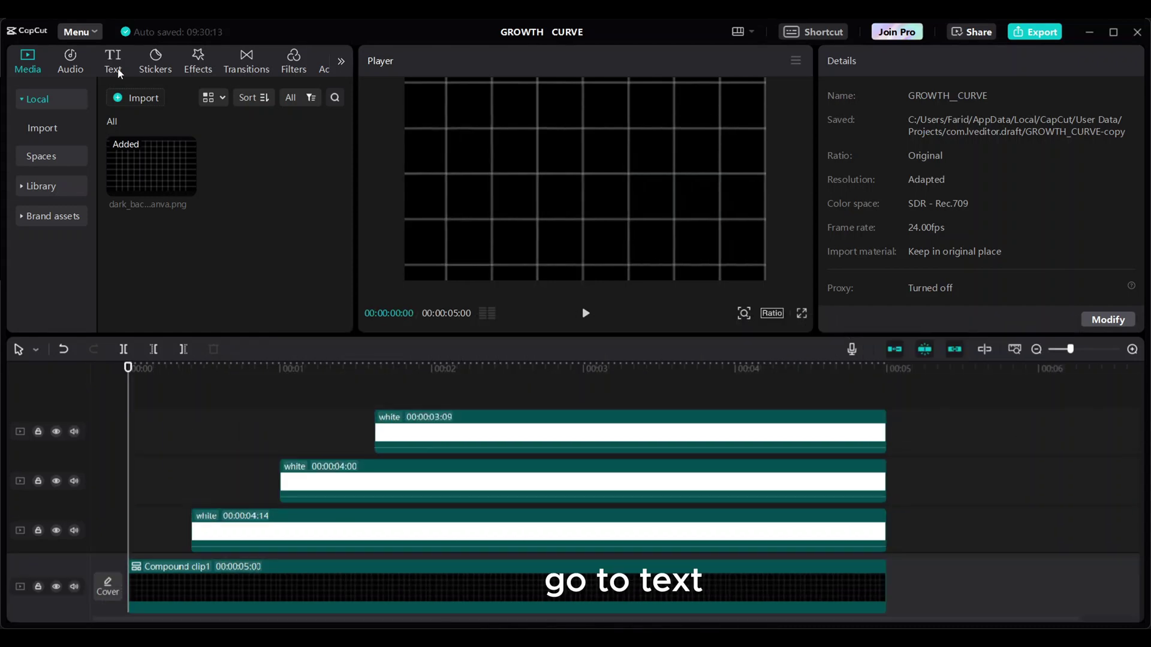
left_click(117, 67)
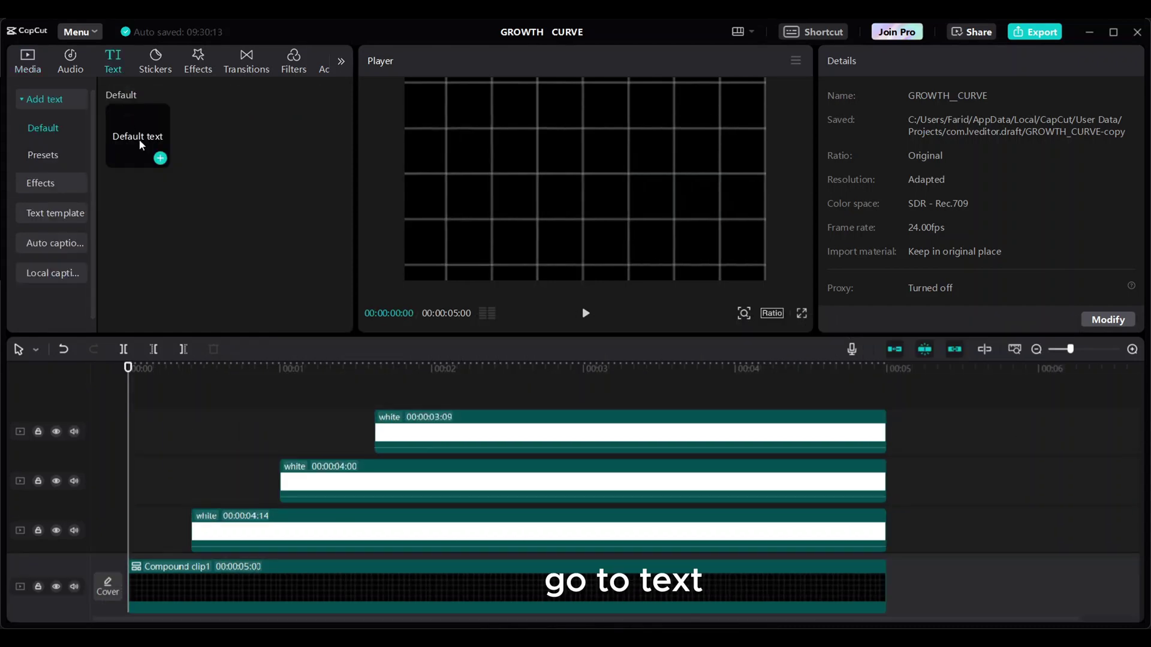
Add a '2014' text in Rubik-Bold at size 8 beneath the first bar.
left_click(160, 159)
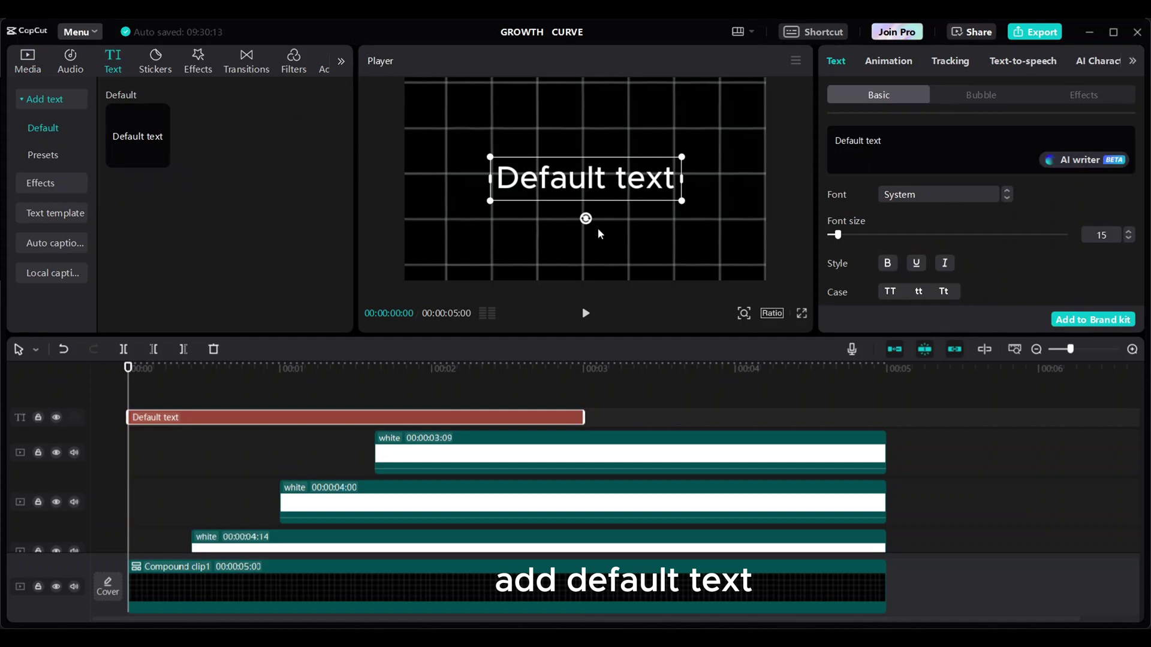
left_click_drag(586, 186, 517, 276)
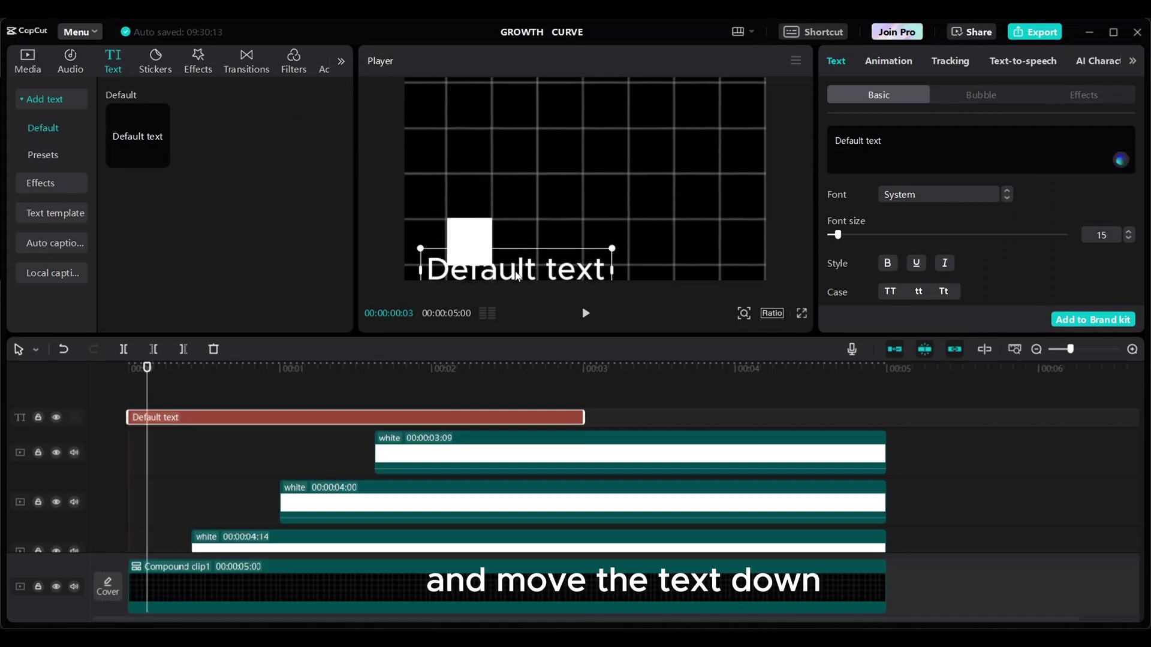
left_click_drag(930, 141, 823, 138)
key("BackSpace")
type("20")
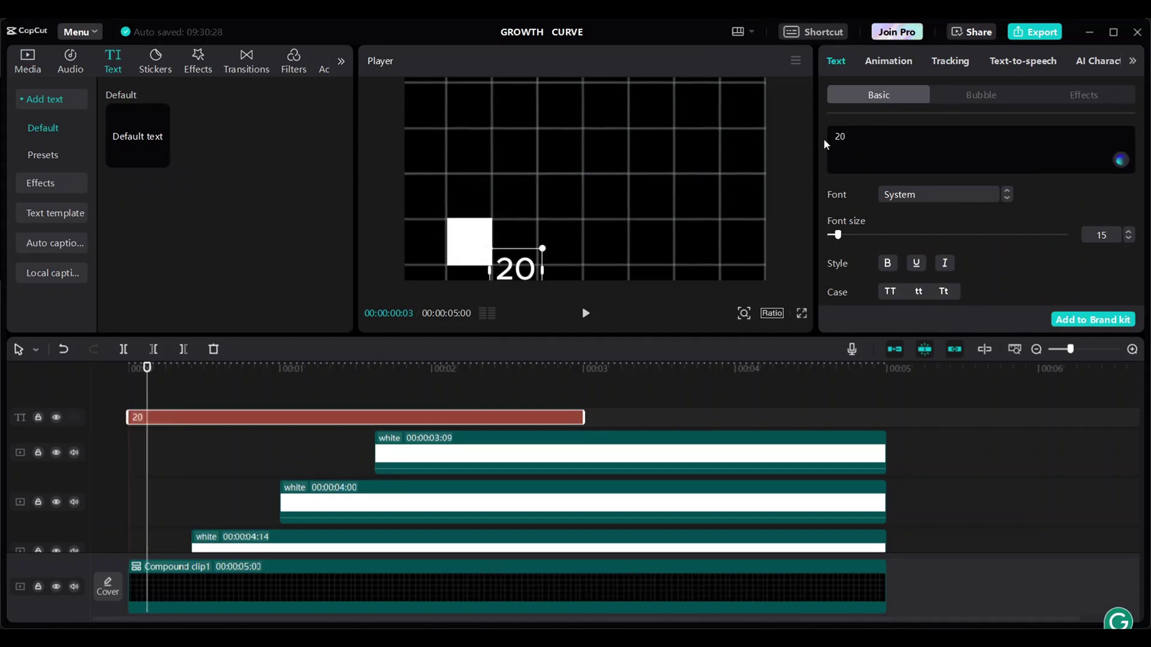
type("14")
left_click(912, 194)
left_click(896, 201)
left_click_drag(838, 235, 833, 235)
left_click_drag(512, 278, 465, 284)
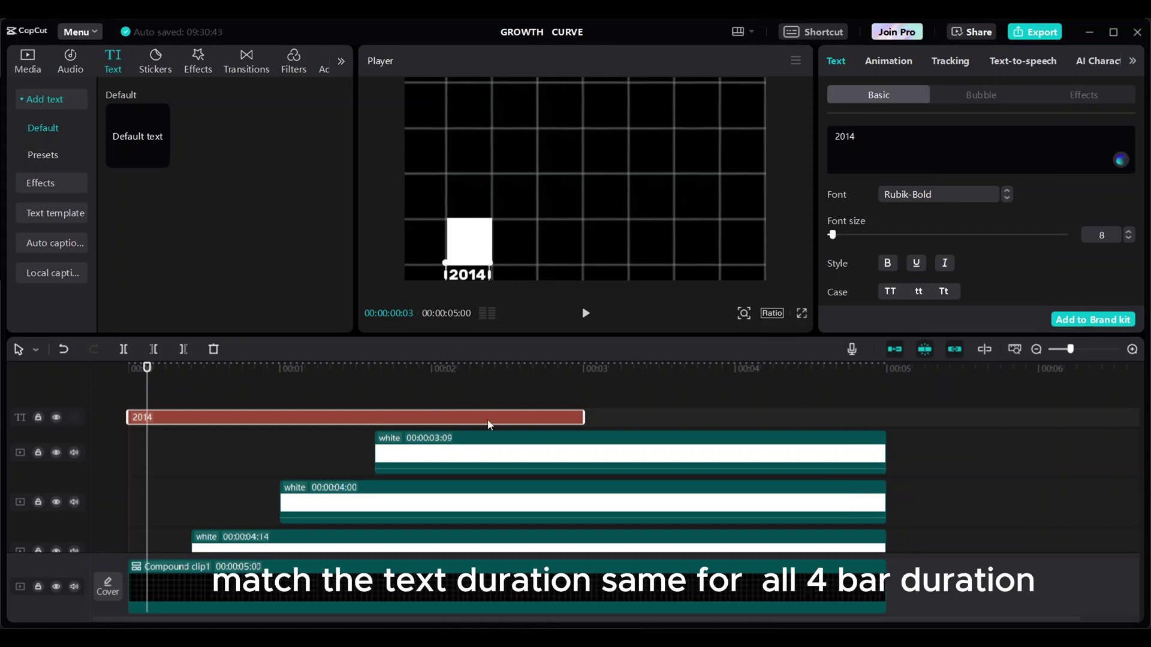
Extend the 2014 text clip to last until about 00:05, matching the bars.
left_click_drag(584, 417, 737, 418)
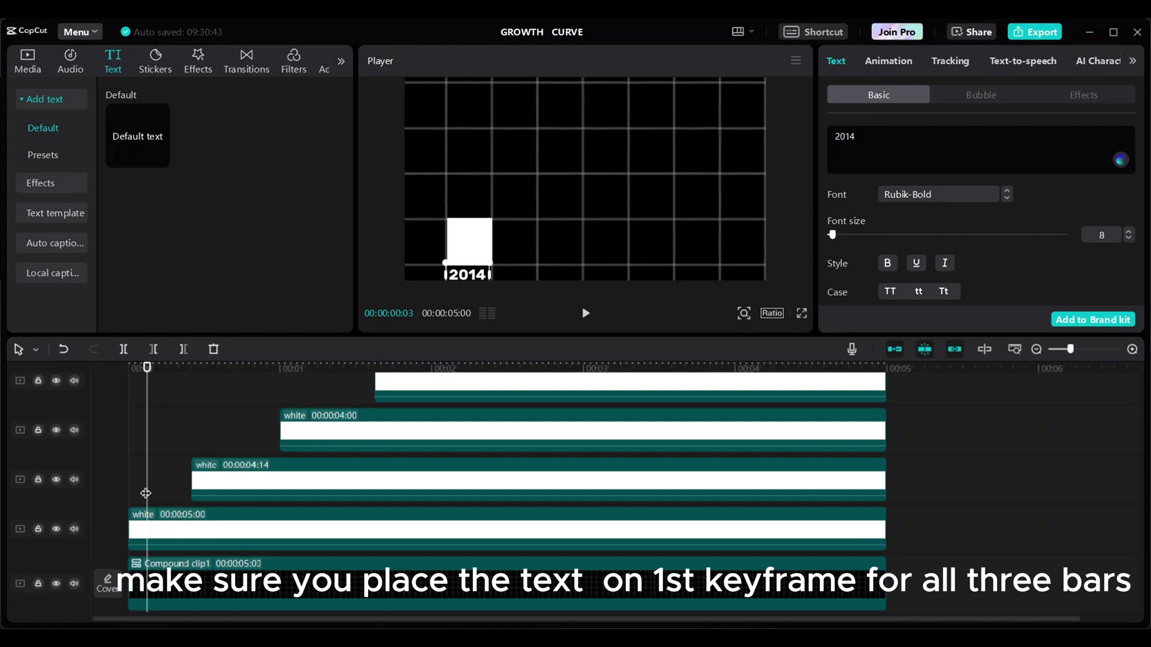
left_click_drag(165, 488, 188, 484)
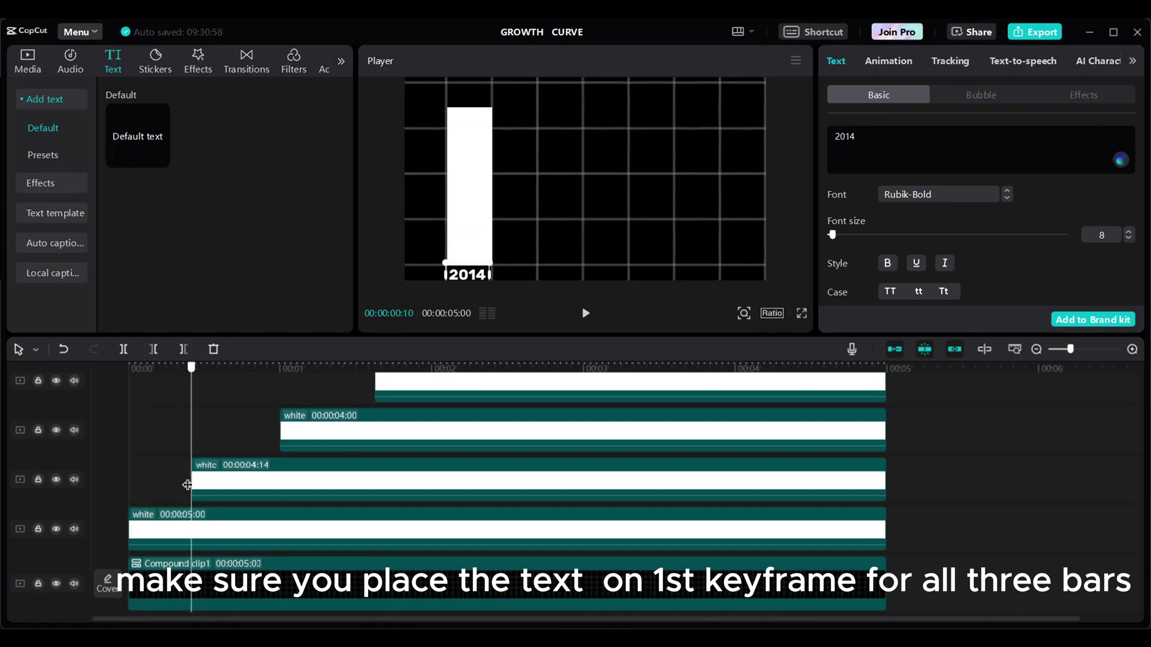
scroll(211, 482, "up", 3)
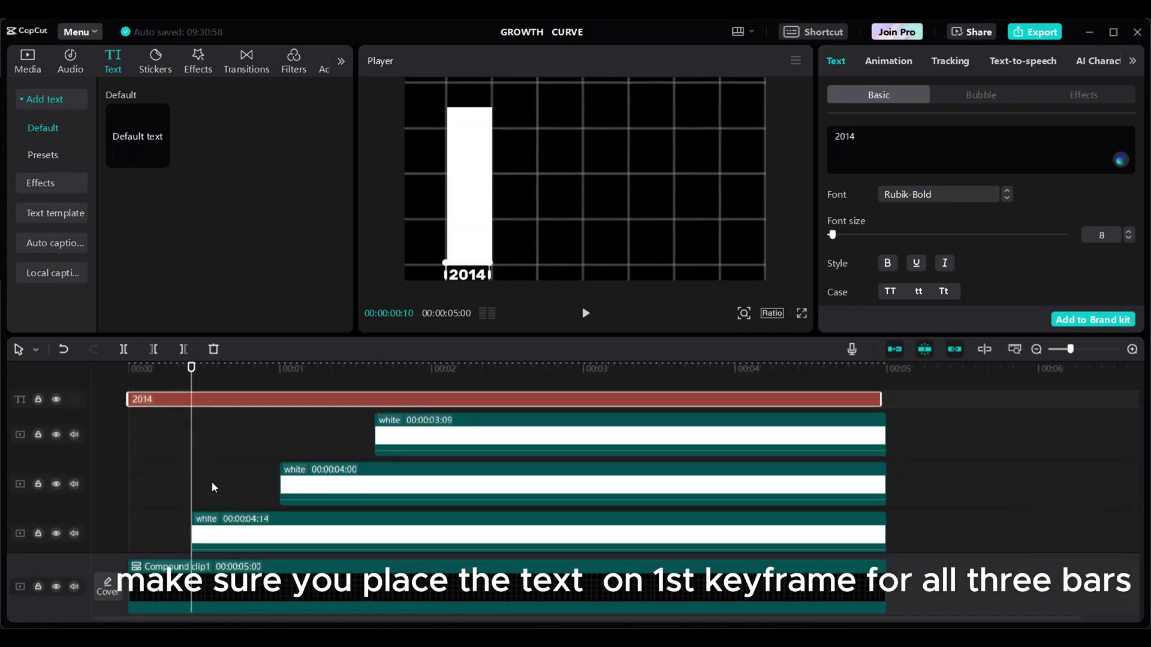
Paste a copy of the 2014 label and place it under the second bar as 2016.
right_click(207, 423)
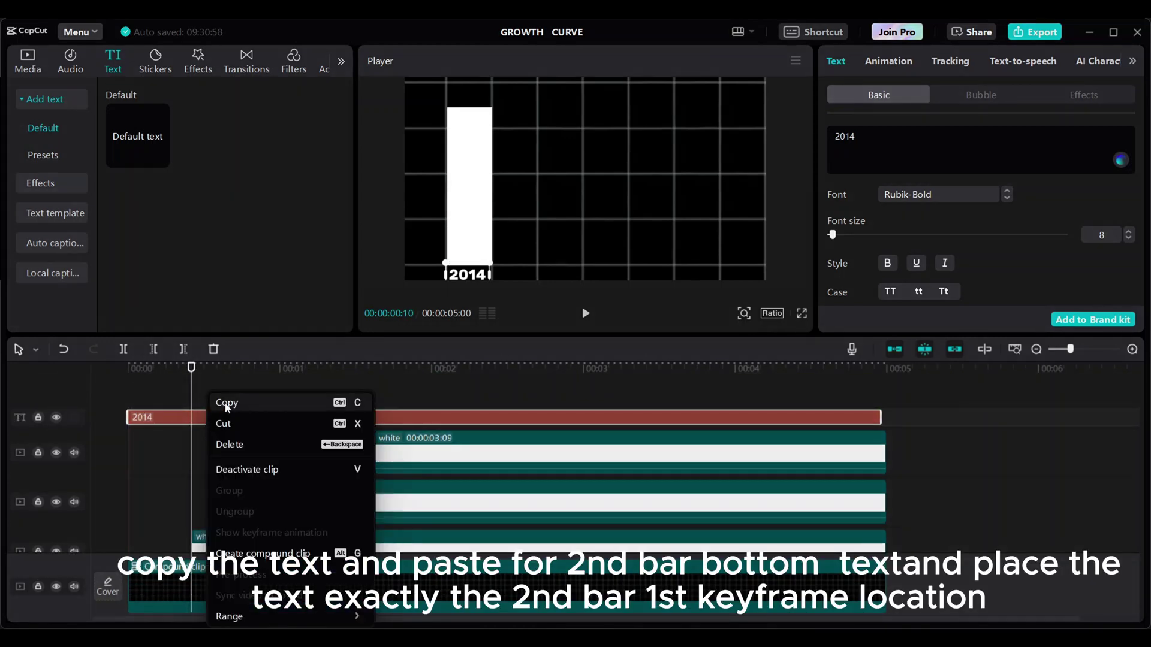
left_click(226, 401)
left_click(210, 383)
right_click(210, 383)
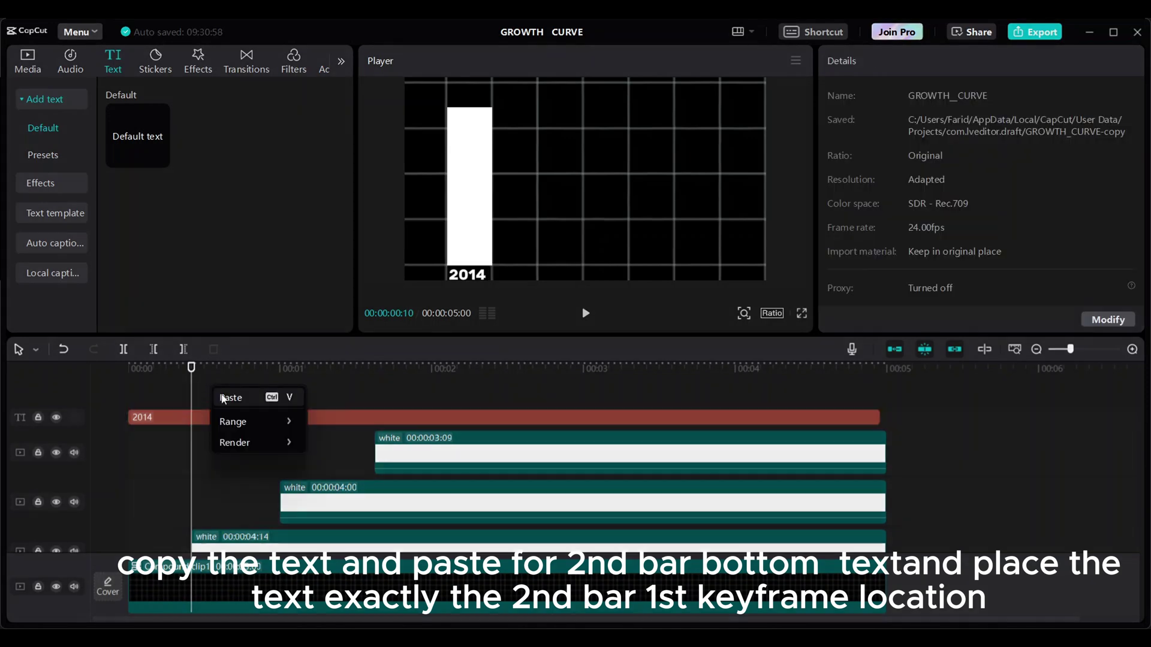
left_click(221, 394)
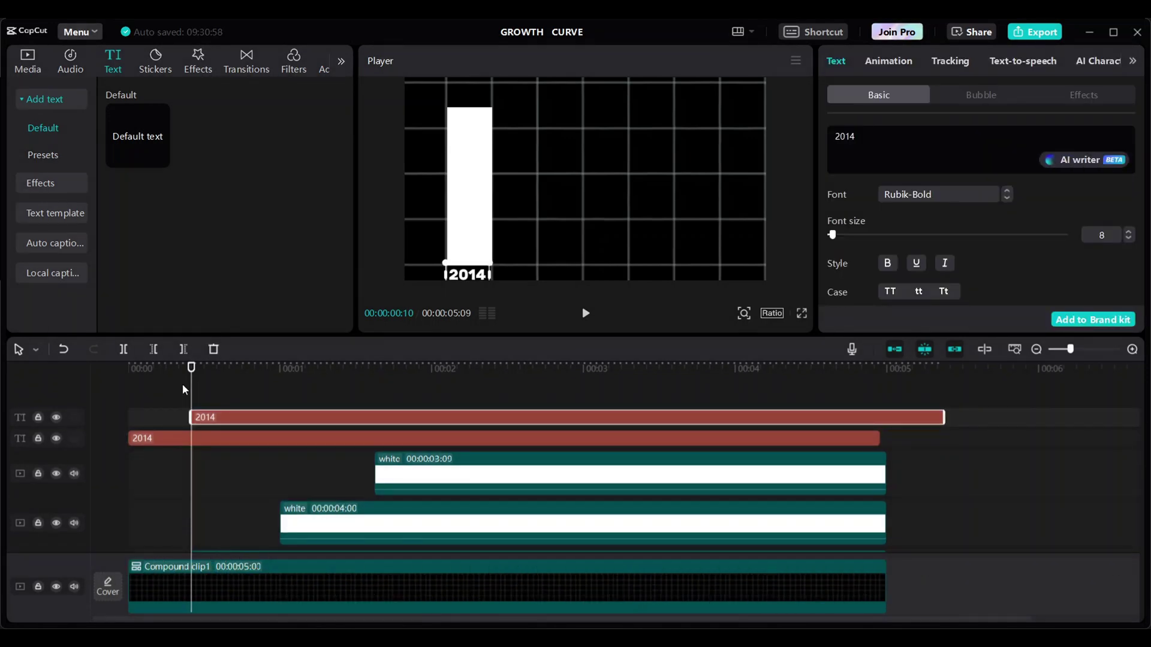
left_click_drag(192, 393, 208, 392)
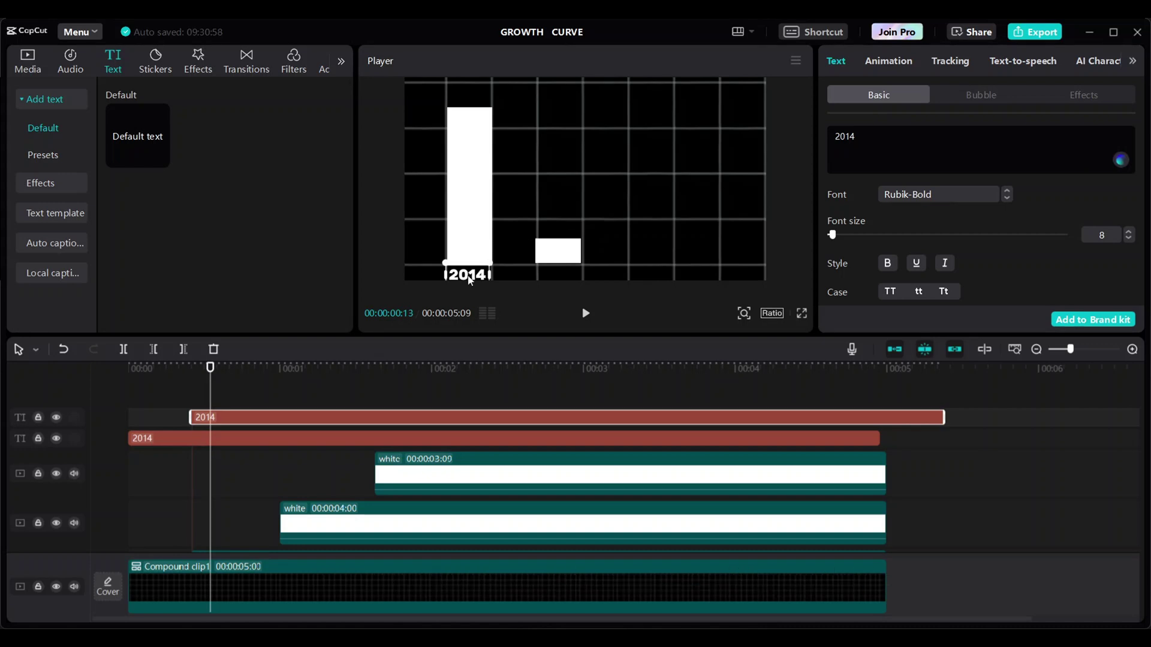
left_click_drag(474, 280, 564, 281)
Duplicate the 2016 label at the third bar's start and position it under that bar.
left_click(277, 503)
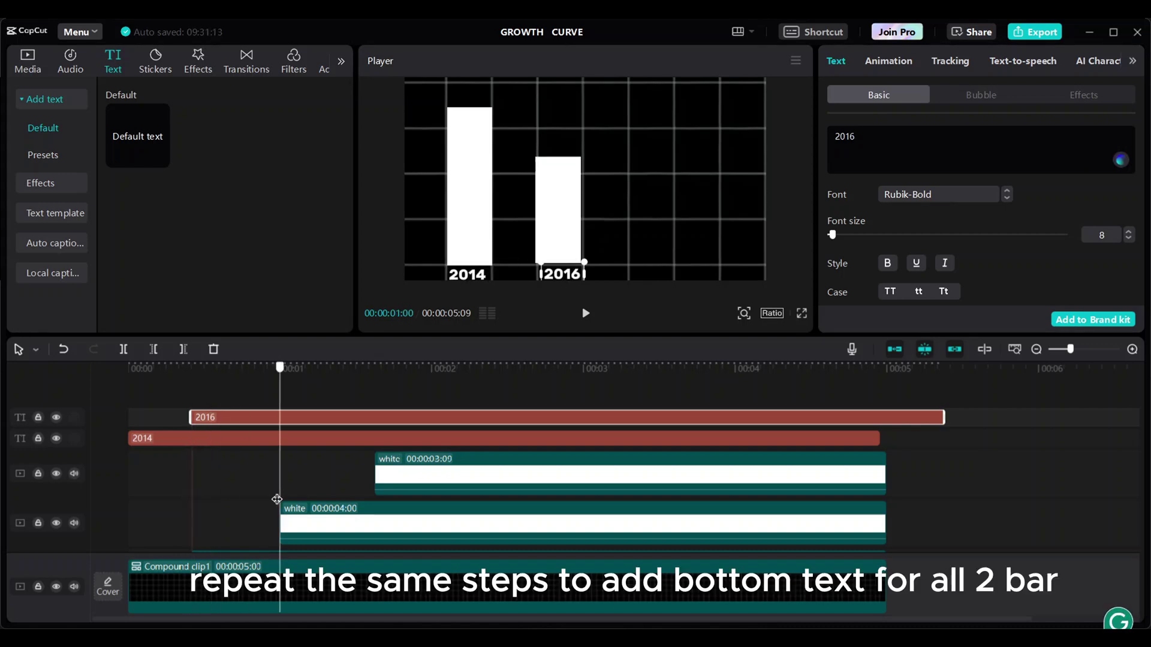
right_click(309, 417)
left_click(327, 413)
left_click_drag(560, 276, 648, 280)
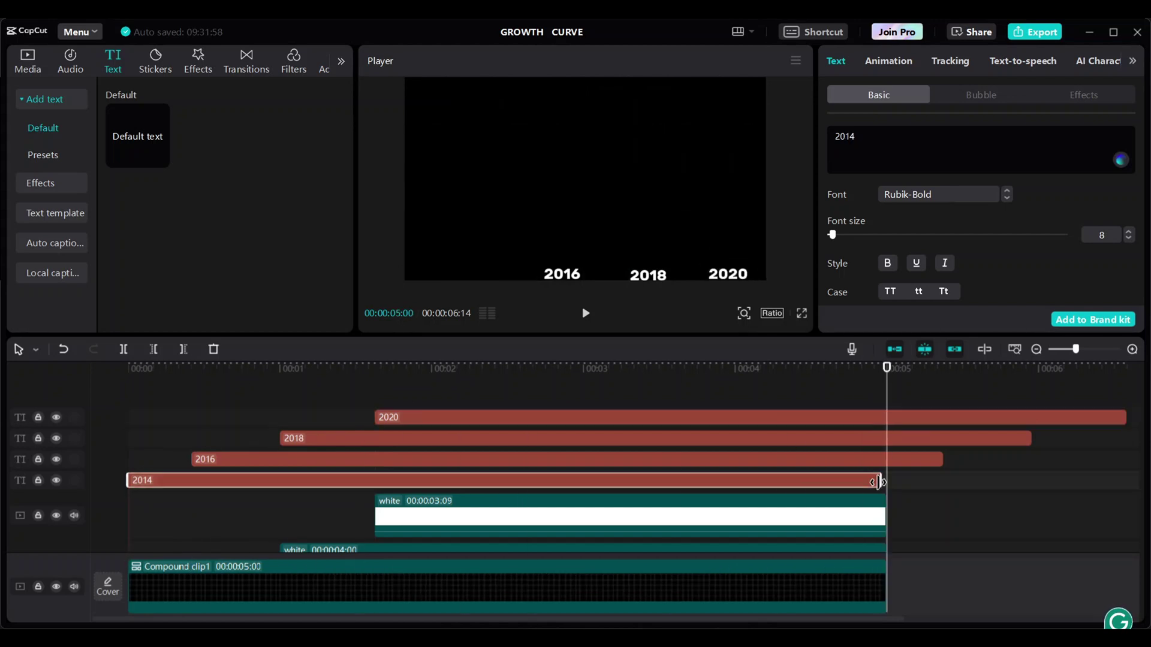
Trim the 2016, 2018 and 2020 label clips to end at 00:05, then select all four labels.
left_click(939, 459)
left_click_drag(942, 459, 886, 459)
left_click(905, 440)
left_click_drag(1031, 438, 886, 438)
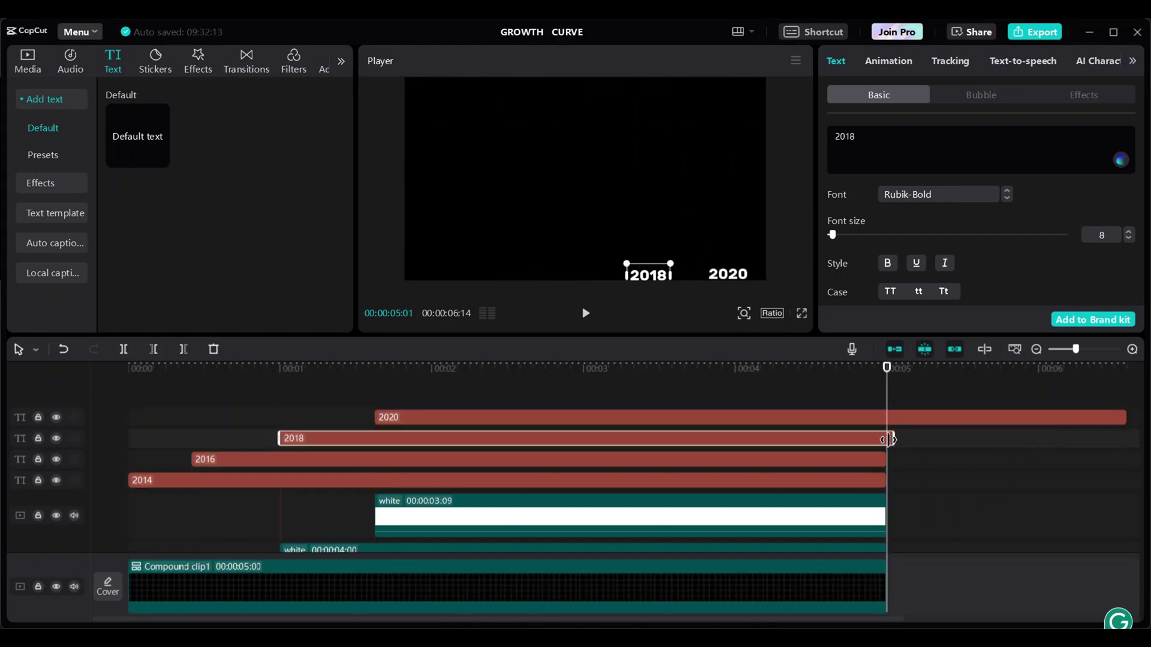
left_click_drag(1125, 417, 965, 417)
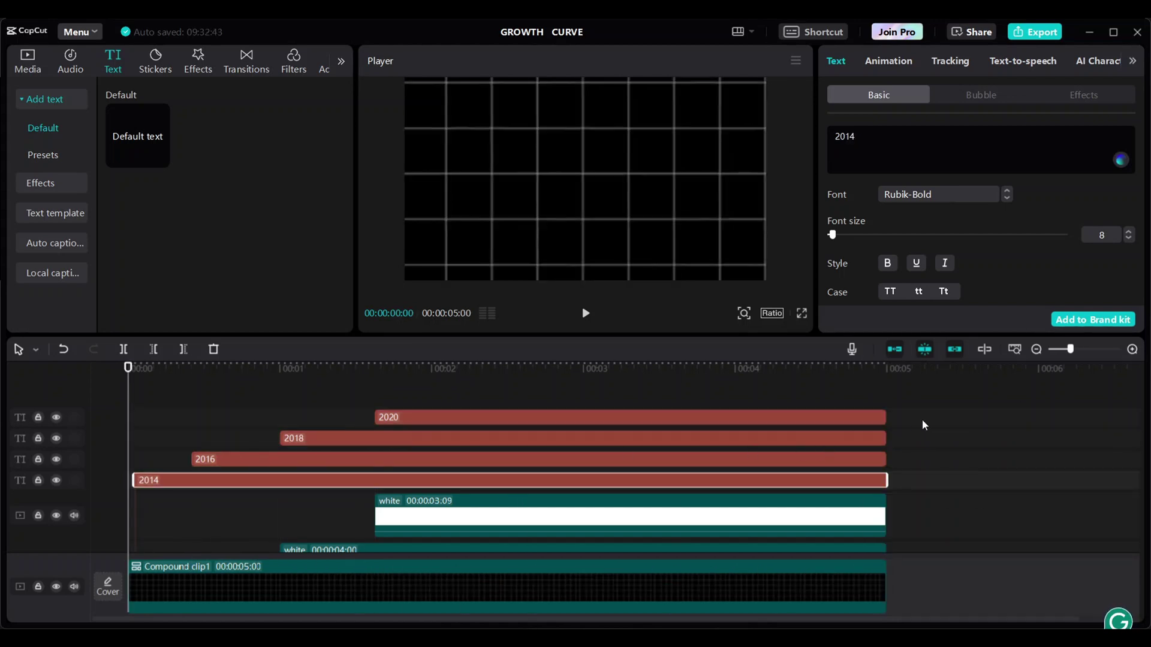
left_click_drag(920, 412, 835, 479)
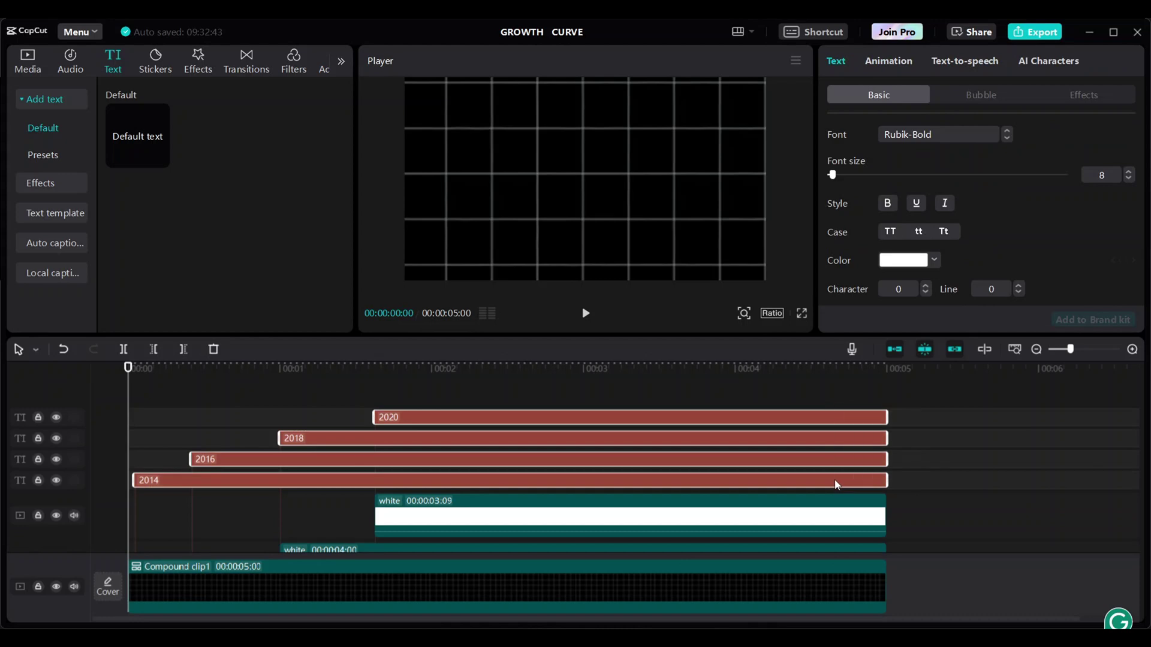
Apply the Slide Up entrance animation to the year labels and paste a 2016 copy atop the first bar.
left_click(899, 62)
left_click(1084, 210)
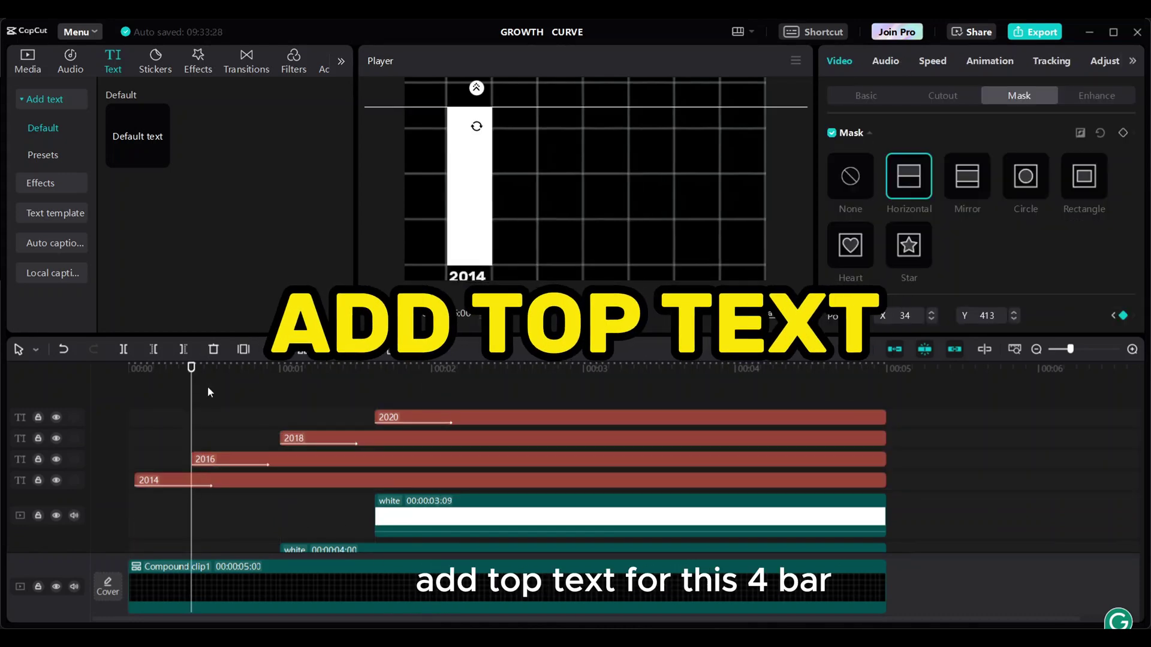
right_click(215, 458)
left_click(245, 406)
key("ctrl+v")
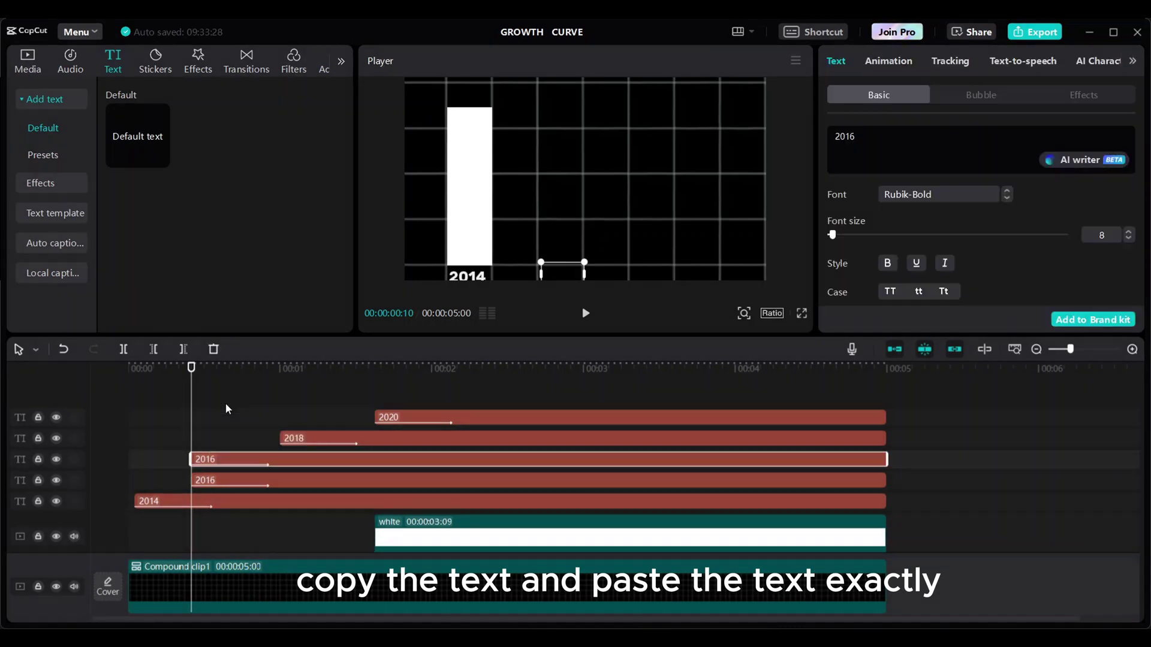
left_click_drag(560, 269, 468, 95)
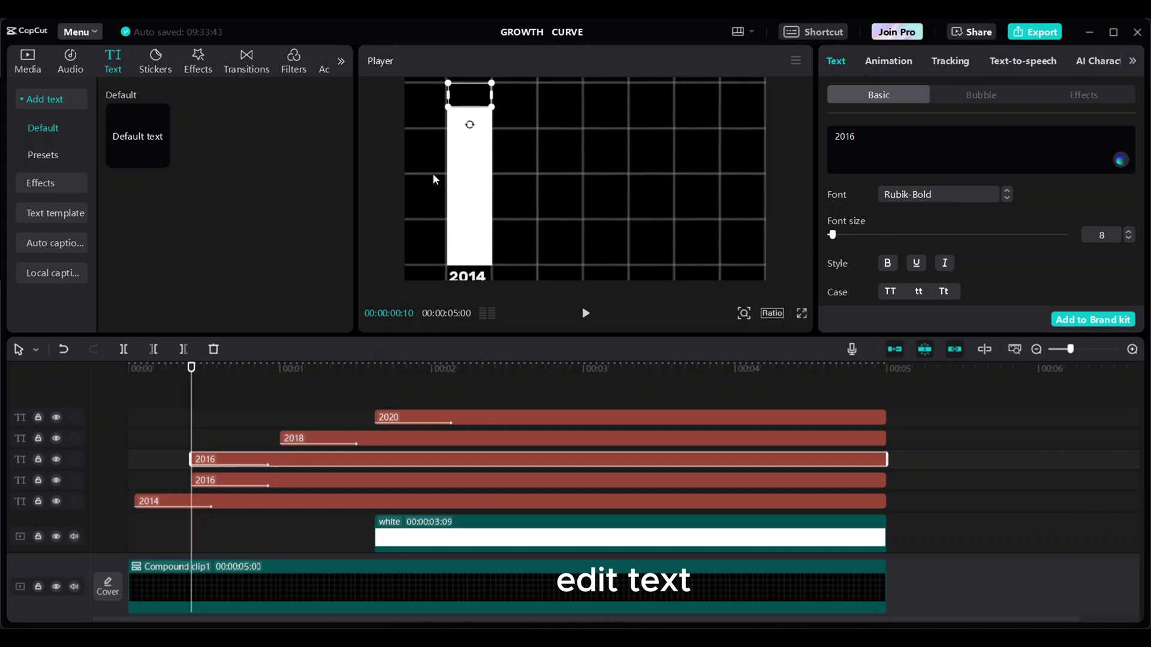
Relabel the pasted text atop the first bar as '32k' and start the export.
type("32k")
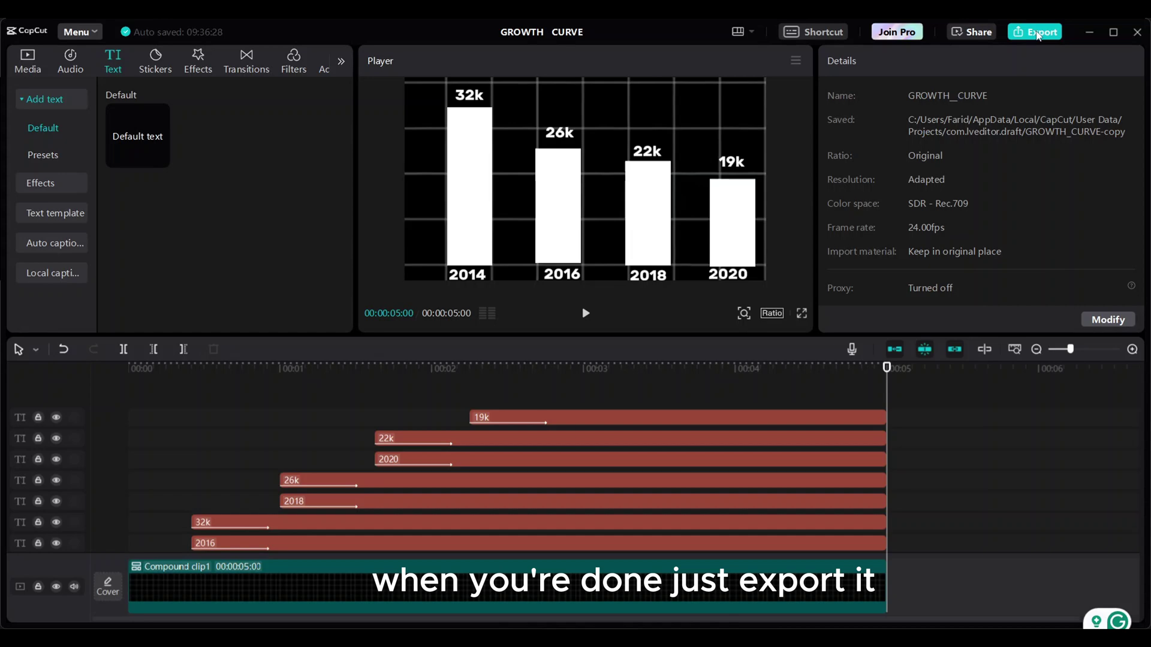
left_click(1038, 33)
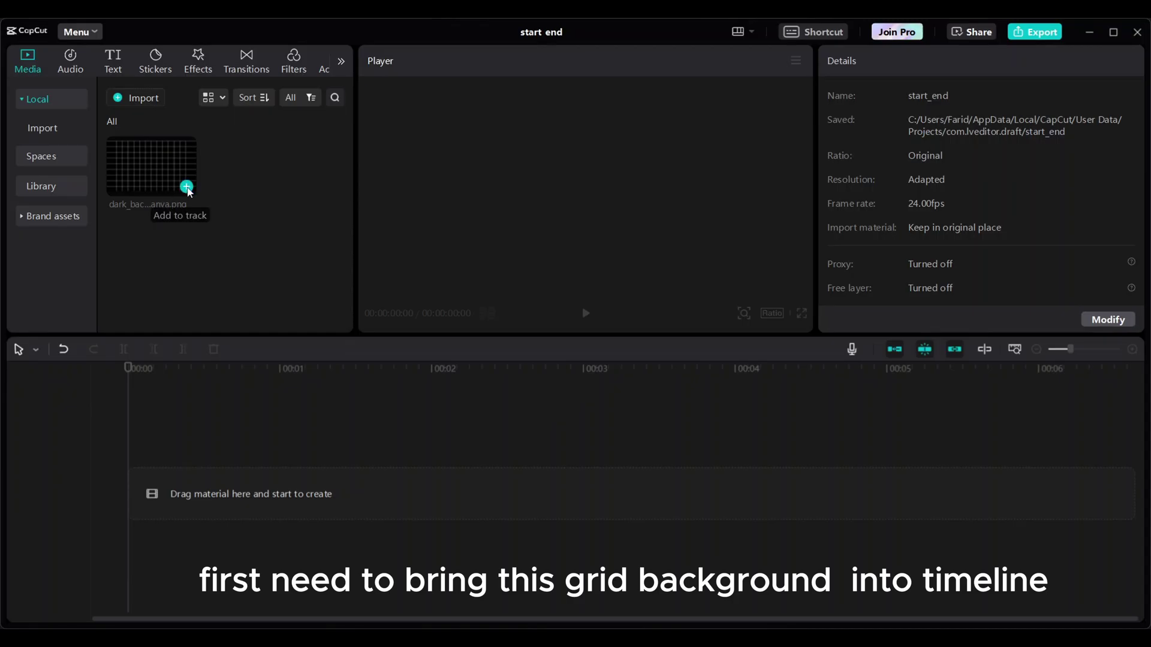
Add the dark grid image to the start_end timeline and lower its opacity to 50%.
left_click(187, 187)
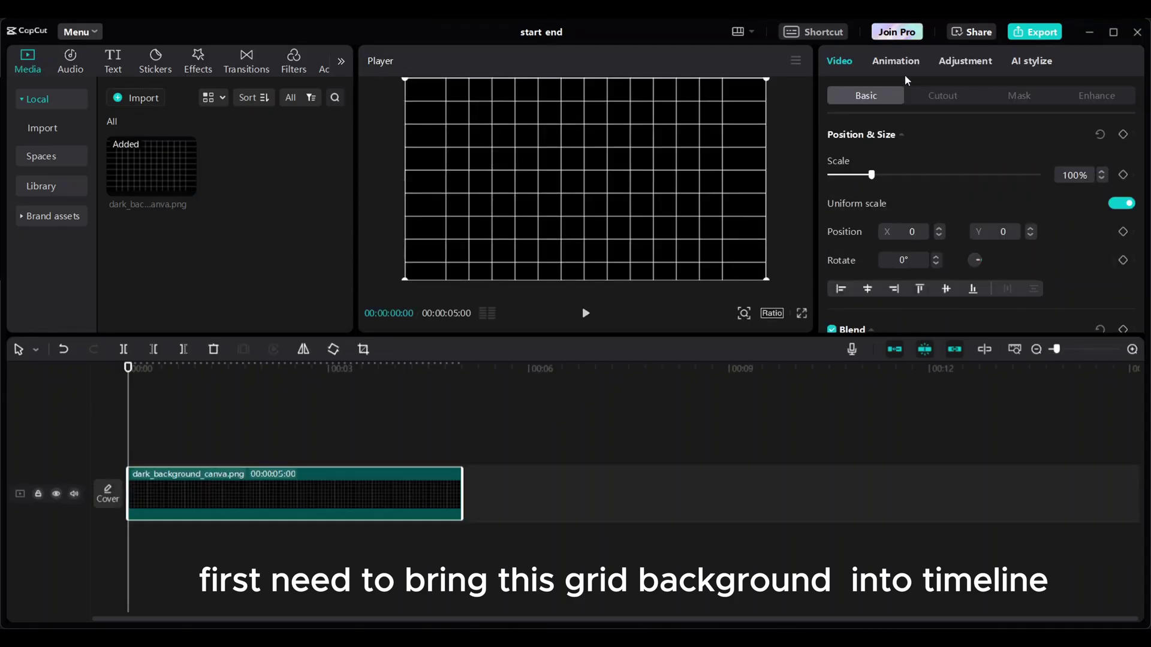
scroll(927, 174, "down", 4)
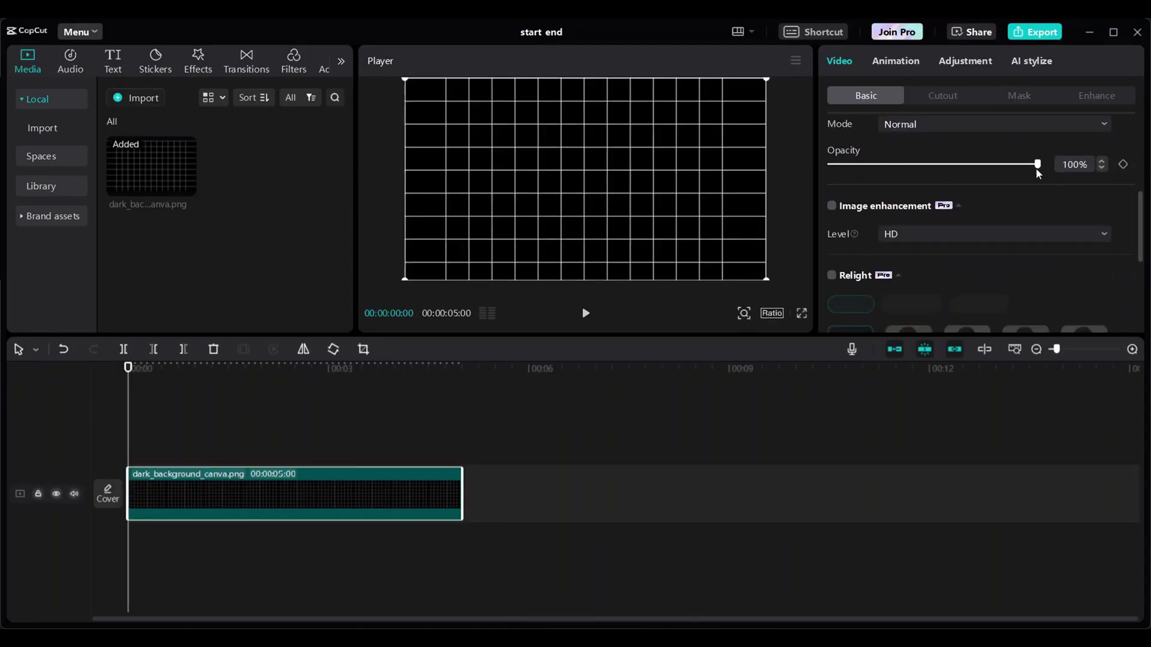
left_click_drag(1038, 167, 932, 172)
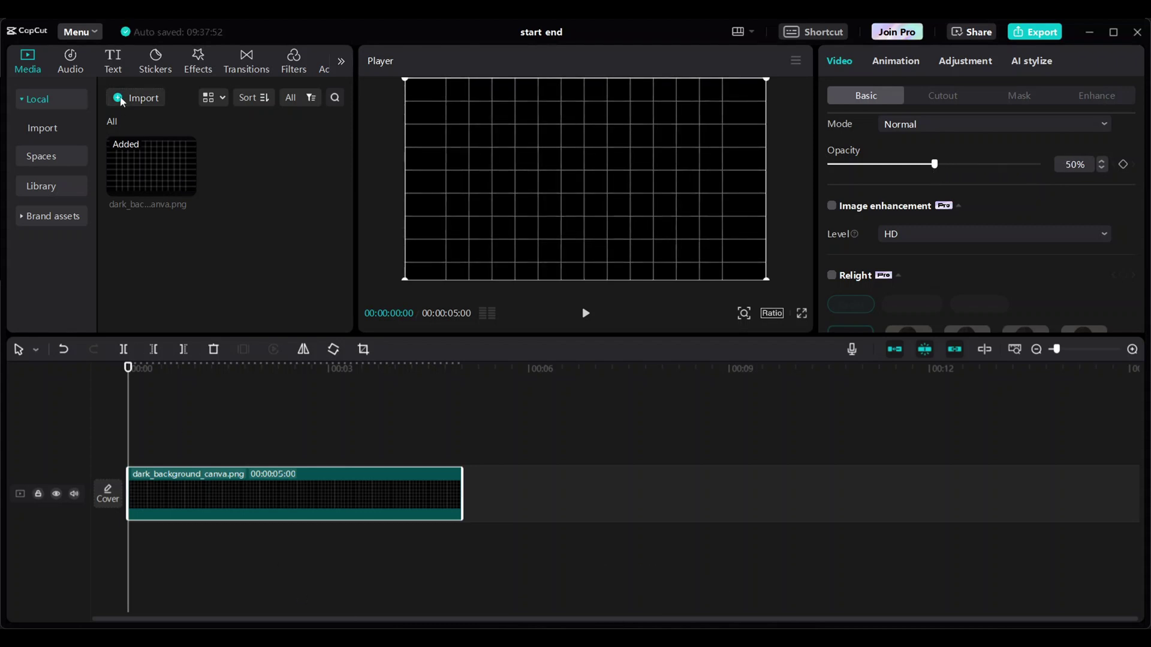
left_click(113, 62)
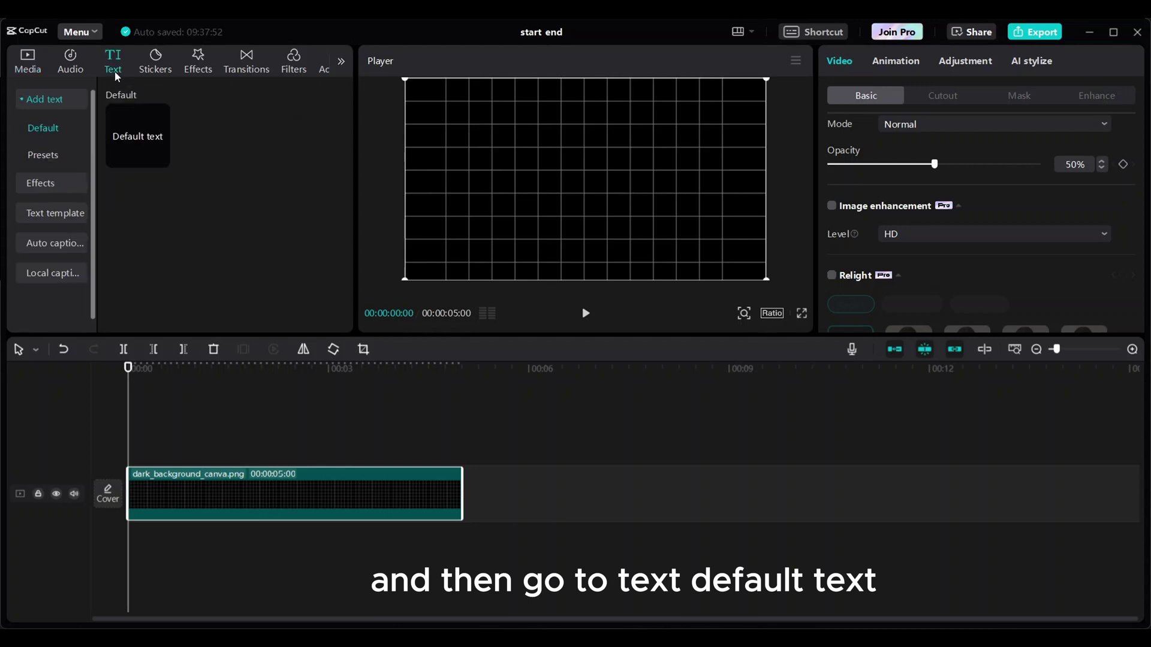
Add a text layer reading '.', enlarge it to size 24, and move it to the lower grid.
left_click(160, 156)
left_click(889, 148)
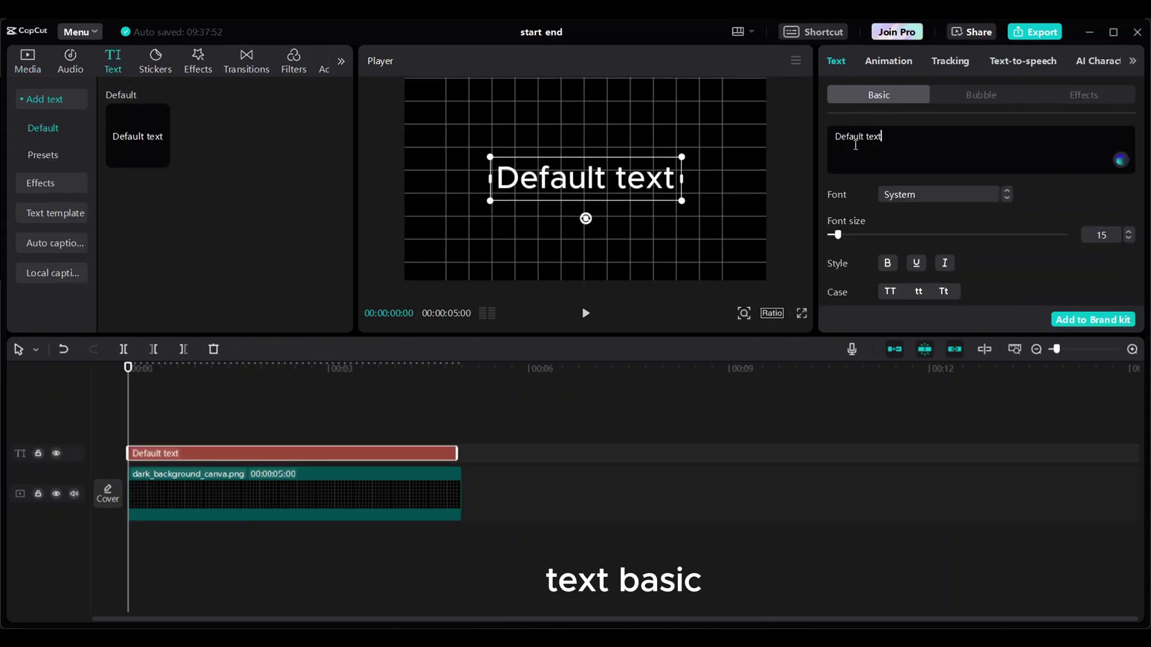
key("ctrl+a")
key("BackSpace")
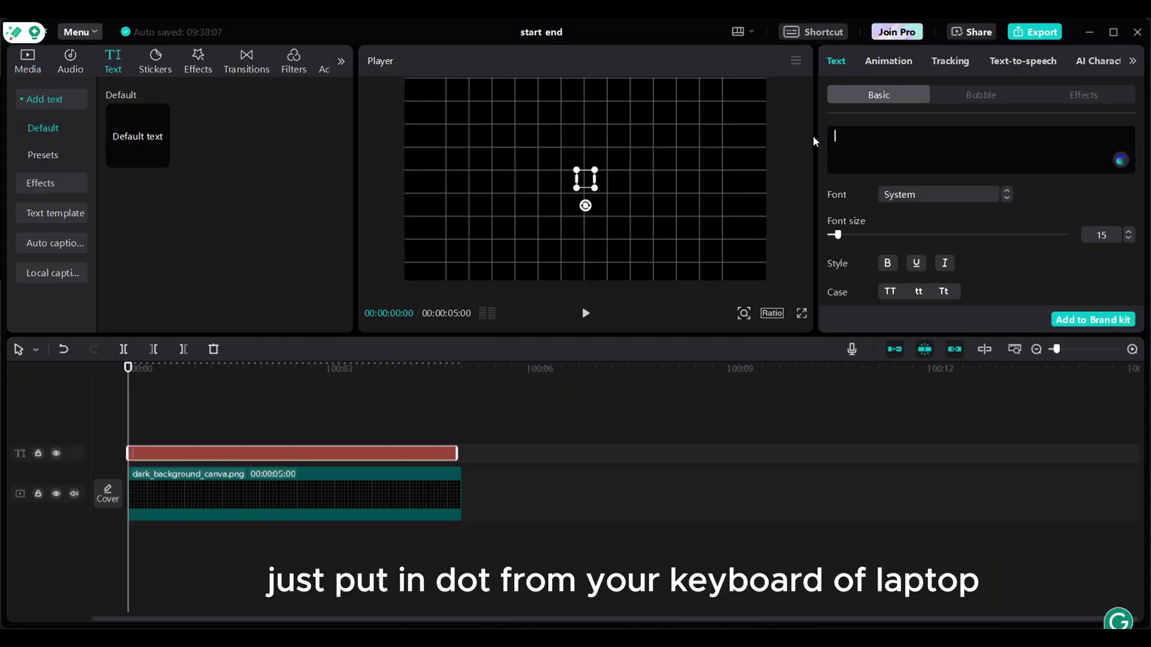
type(".")
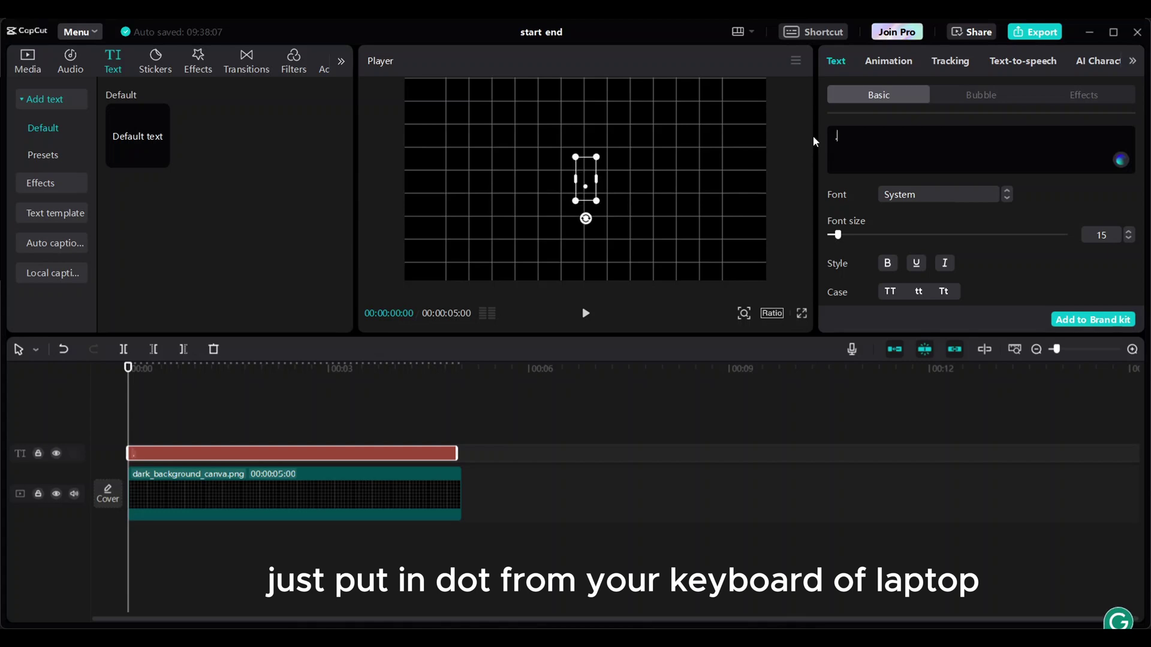
left_click_drag(839, 235, 873, 234)
scroll(872, 235, "down", 3)
left_click_drag(586, 208, 586, 259)
Copy the dot clip, paste it onto a new track, and move the copy near the grid's top.
right_click(426, 455)
left_click(455, 405)
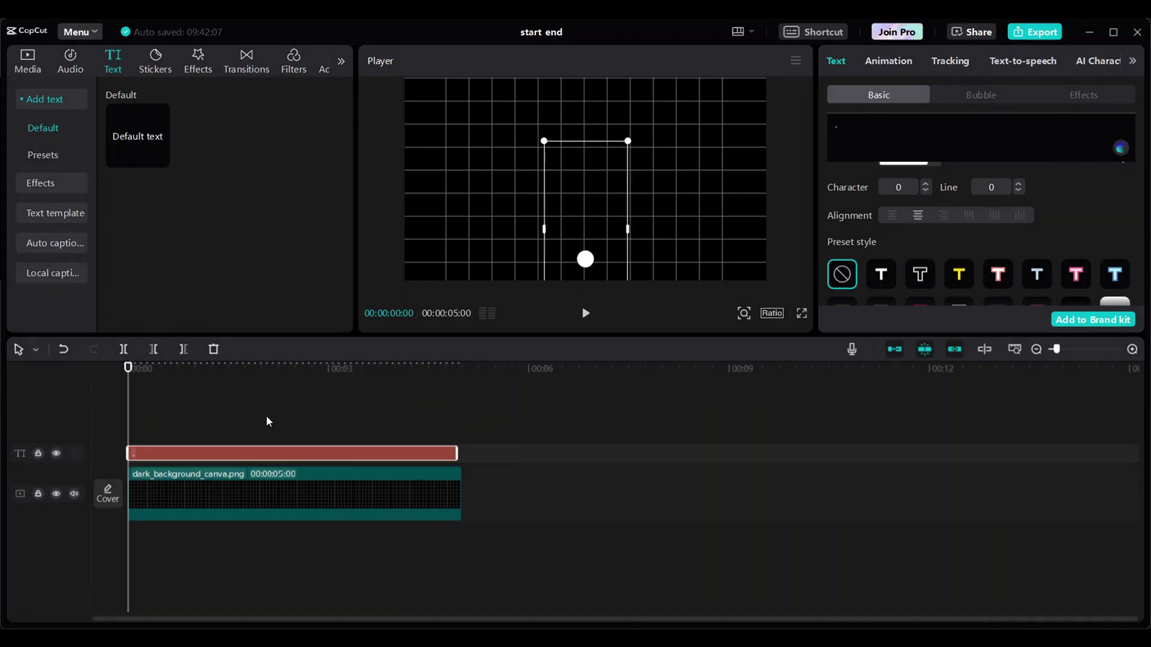
right_click(245, 422)
left_click(261, 428)
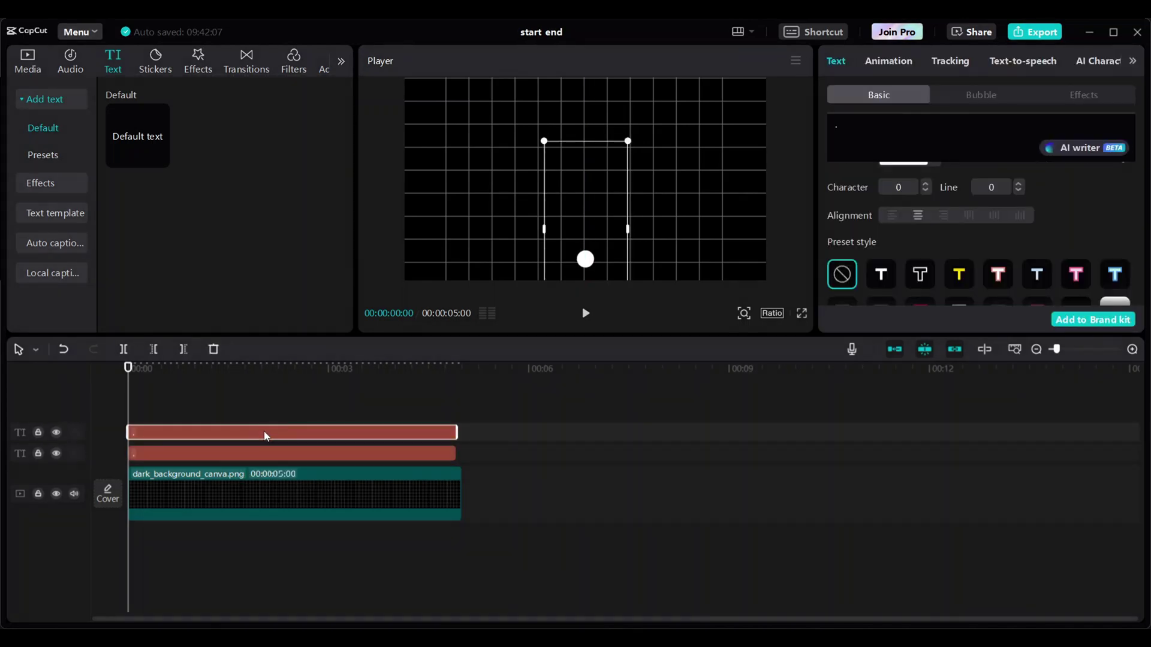
left_click_drag(589, 267, 585, 102)
Add a text clip of twelve hyphens and lengthen it to match the other clips.
left_click(160, 159)
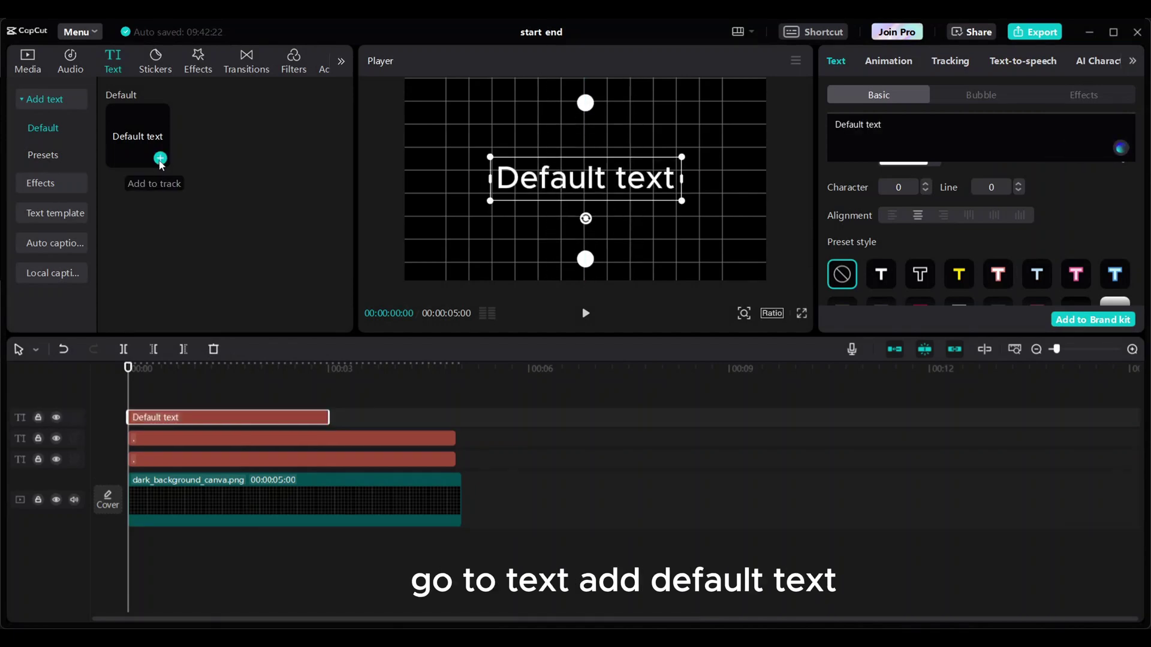
left_click_drag(901, 131, 804, 121)
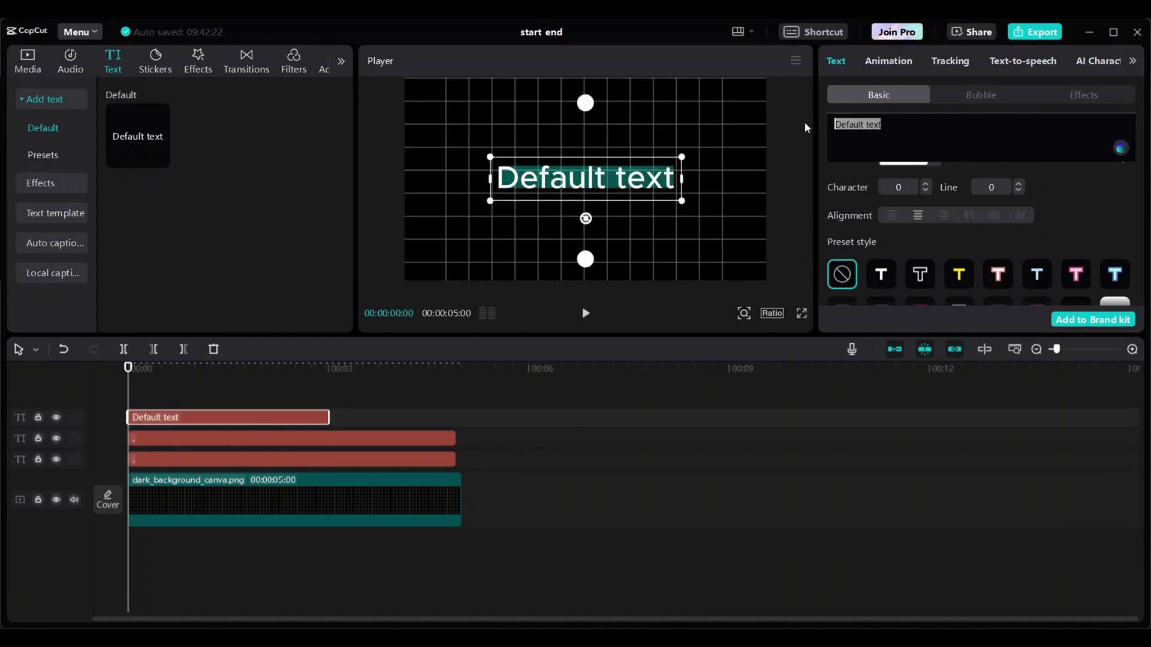
key("BackSpace")
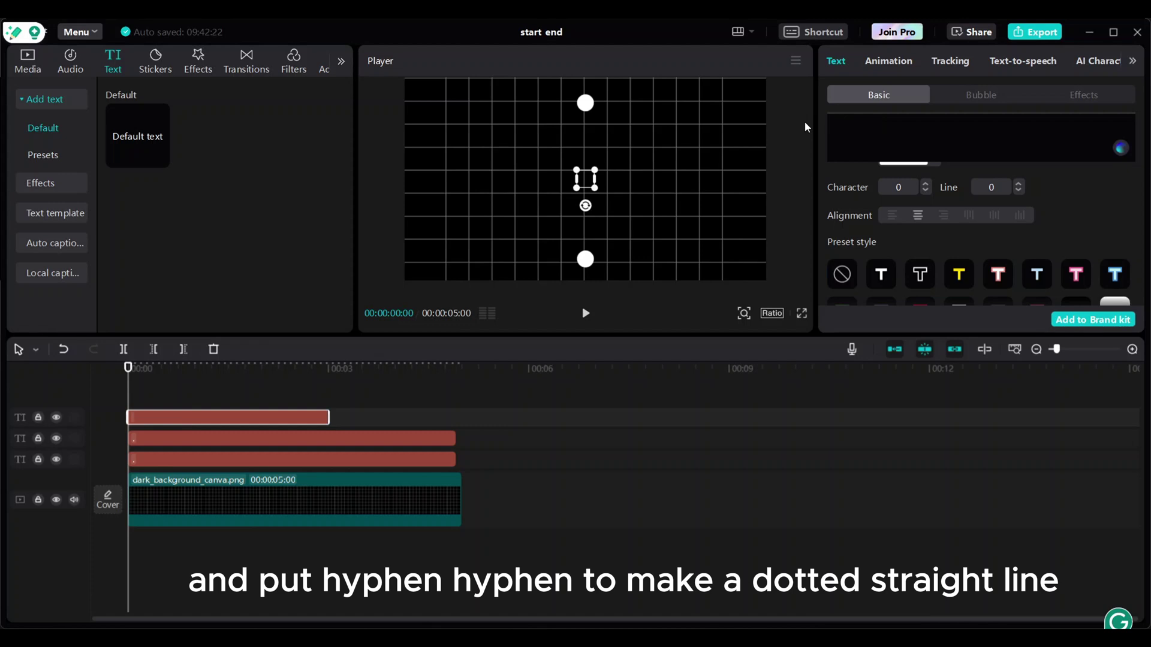
type("---------")
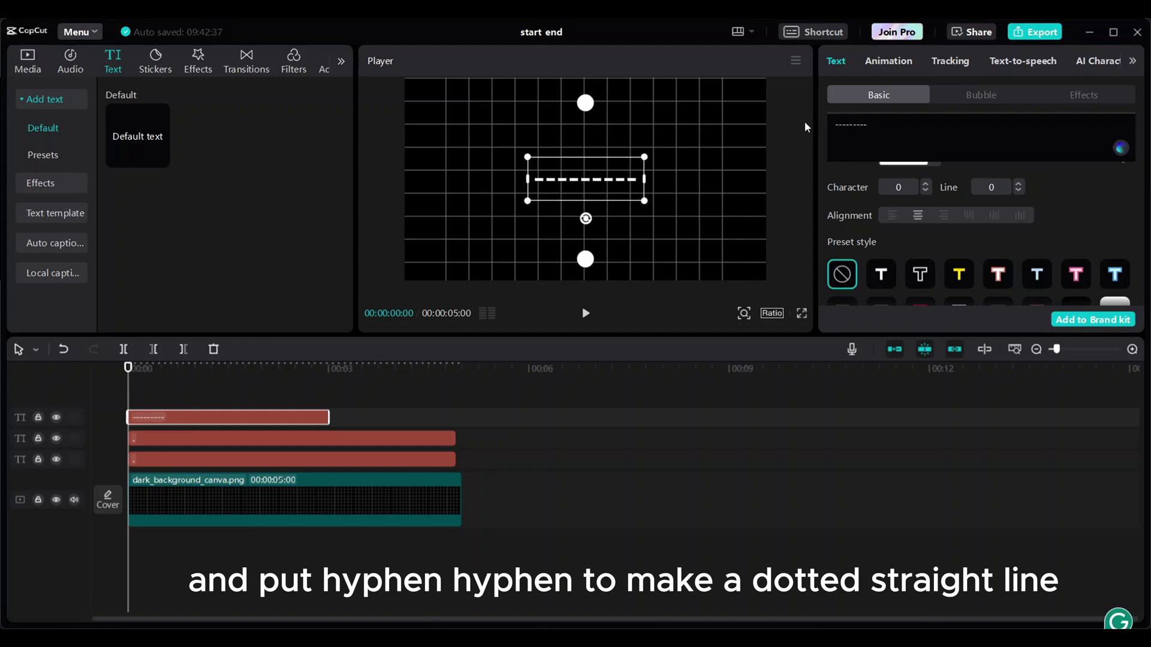
type("---")
left_click_drag(329, 417, 458, 417)
Rotate the dashed line upright between the dots and turn it into a compound clip.
left_click_drag(457, 486, 453, 487)
left_click_drag(585, 218, 627, 180)
scroll(913, 246, "down", 5)
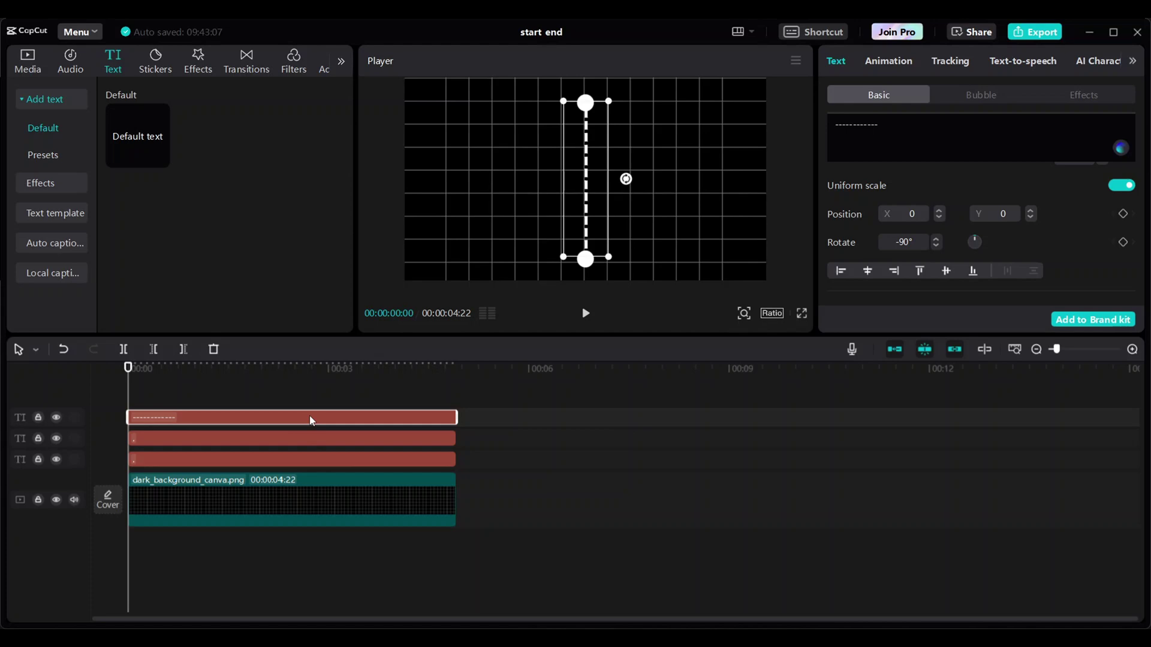
right_click(309, 416)
left_click(362, 553)
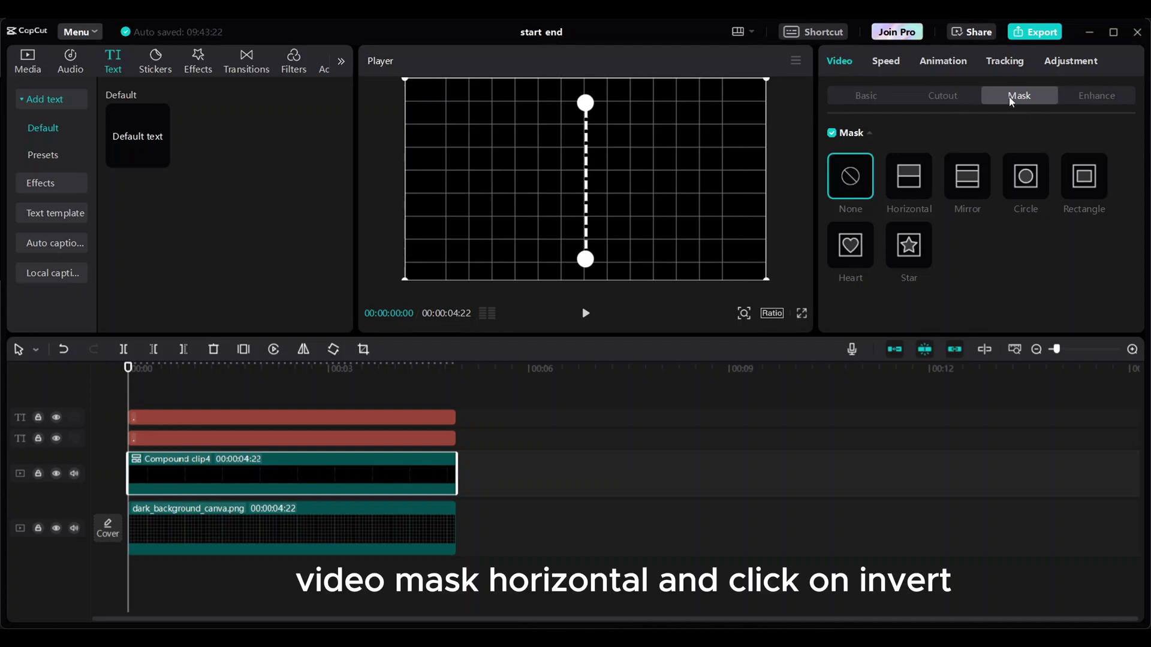
Apply an inverted horizontal mask at the bottom dot with X 0, and keyframe its position.
left_click(915, 189)
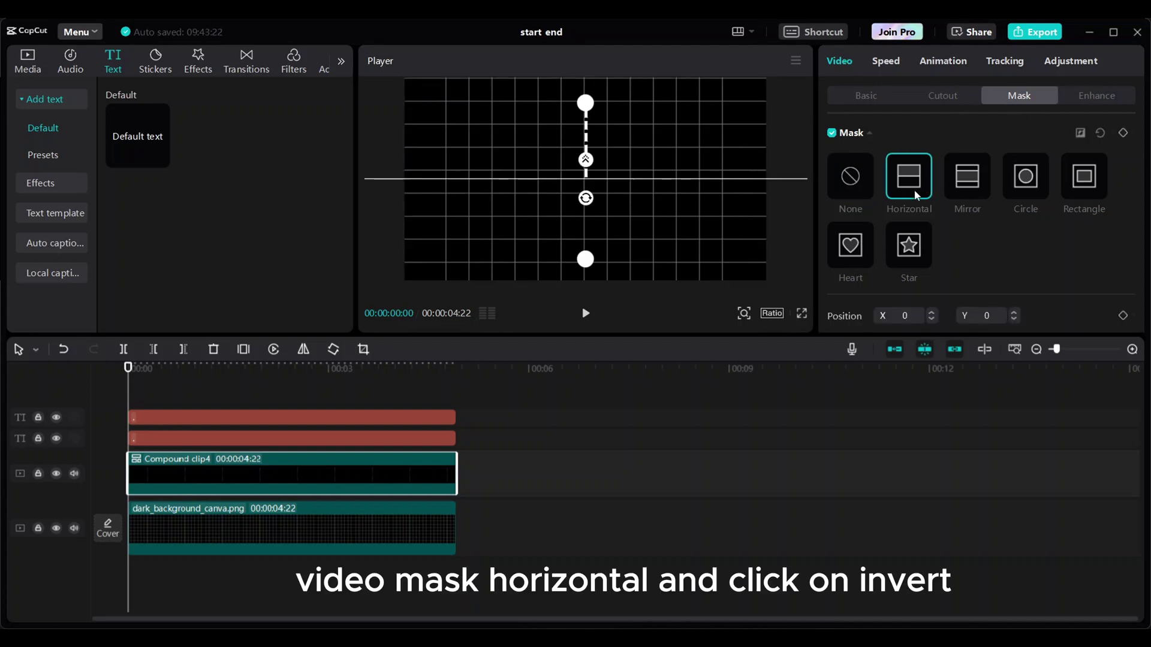
left_click(1080, 134)
scroll(1071, 229, "down", 2)
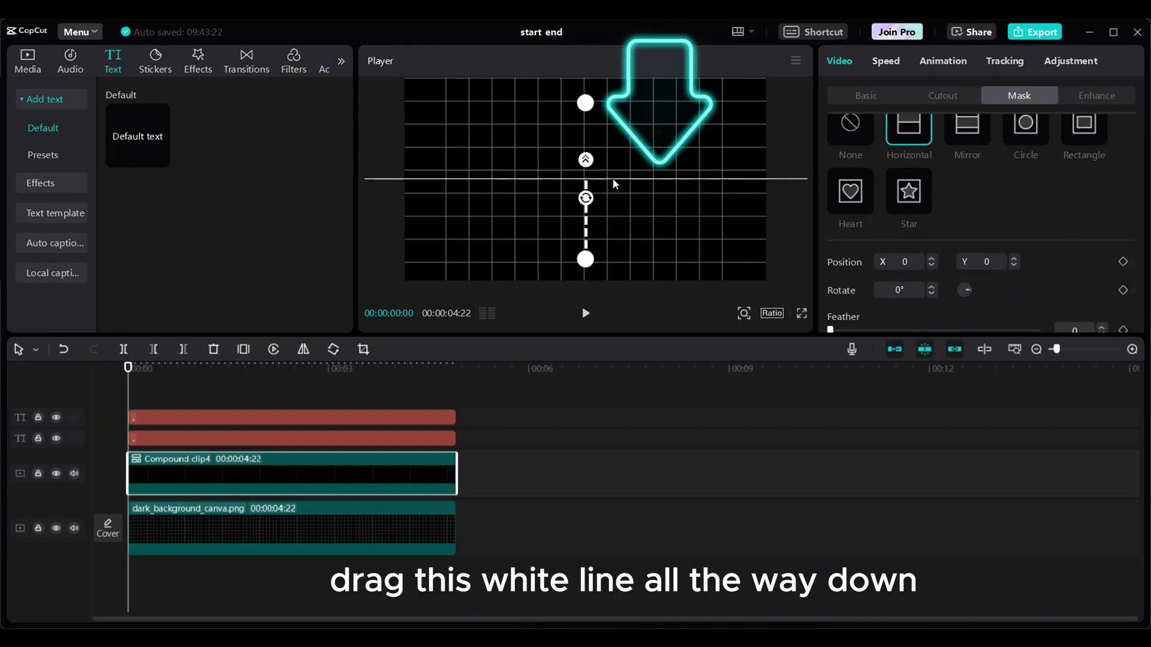
left_click_drag(616, 181, 611, 262)
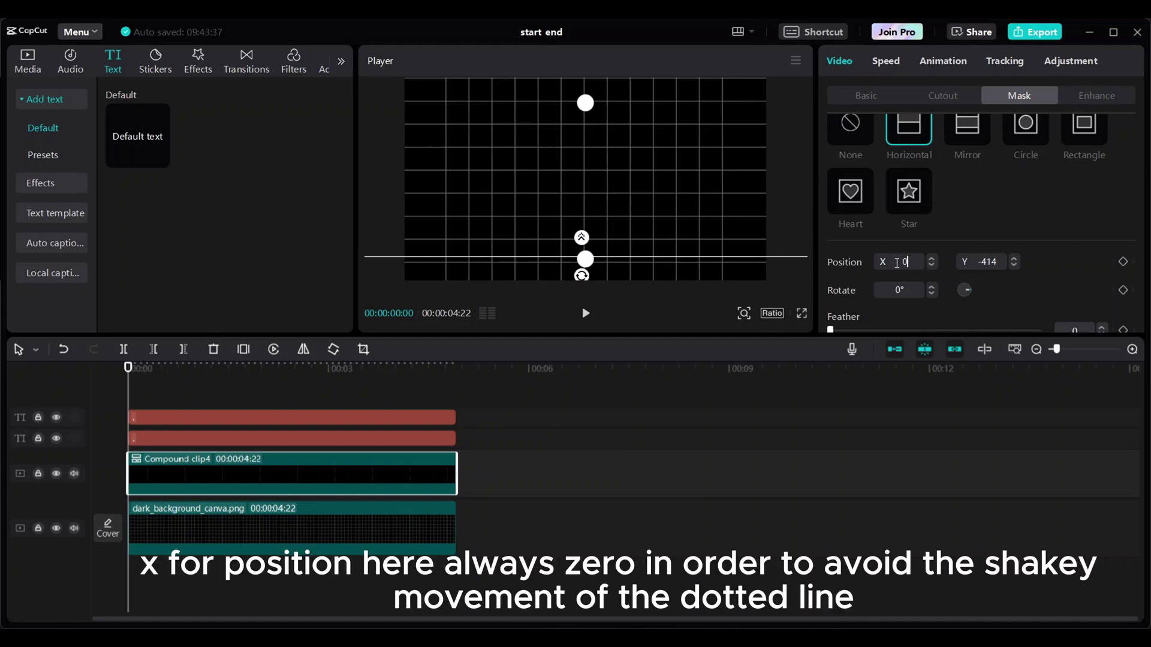
key("Return")
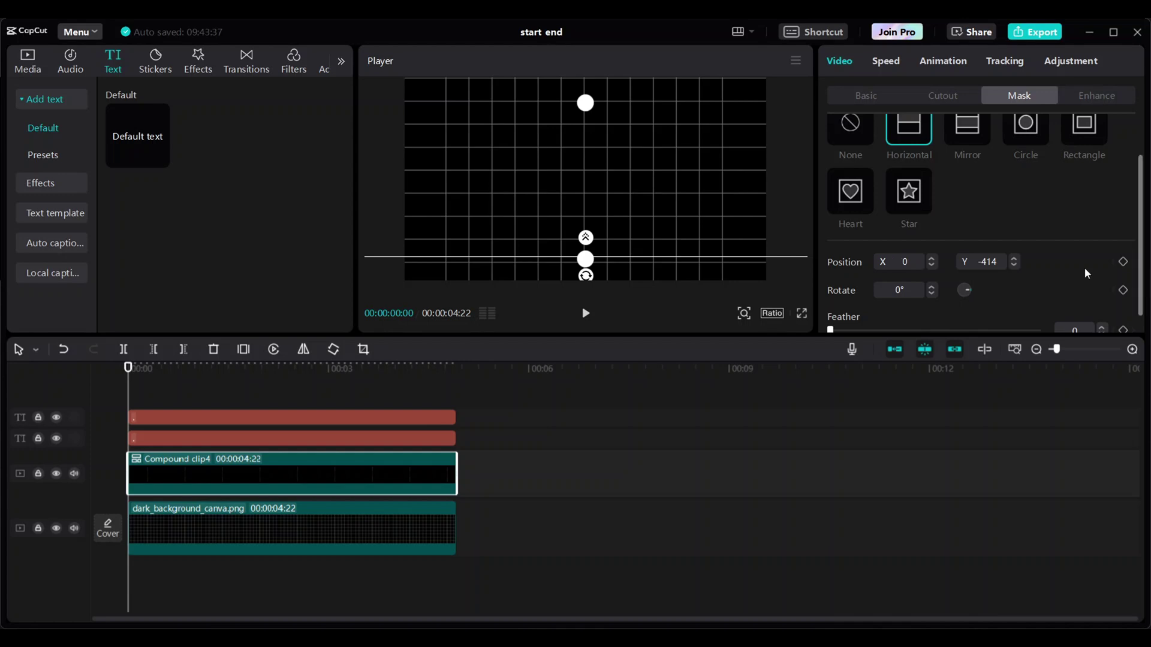
left_click(1123, 262)
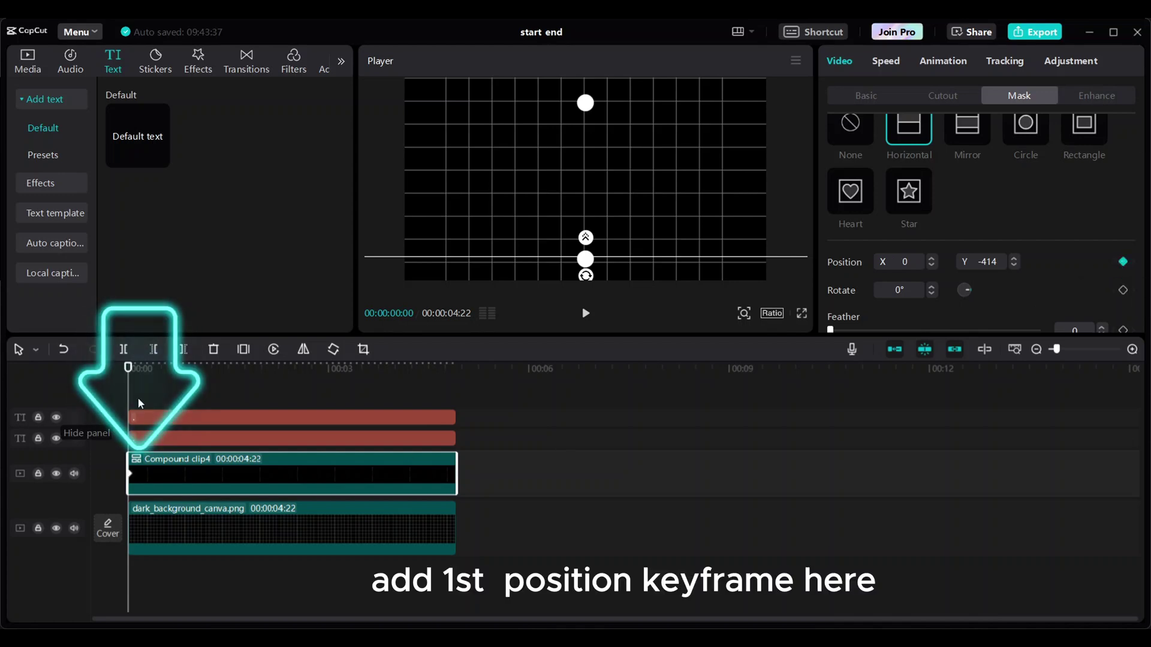
Near the clip's end, raise the mask edge to the top dot so the line grows upward.
left_click_drag(127, 384, 452, 412)
left_click_drag(626, 256, 627, 111)
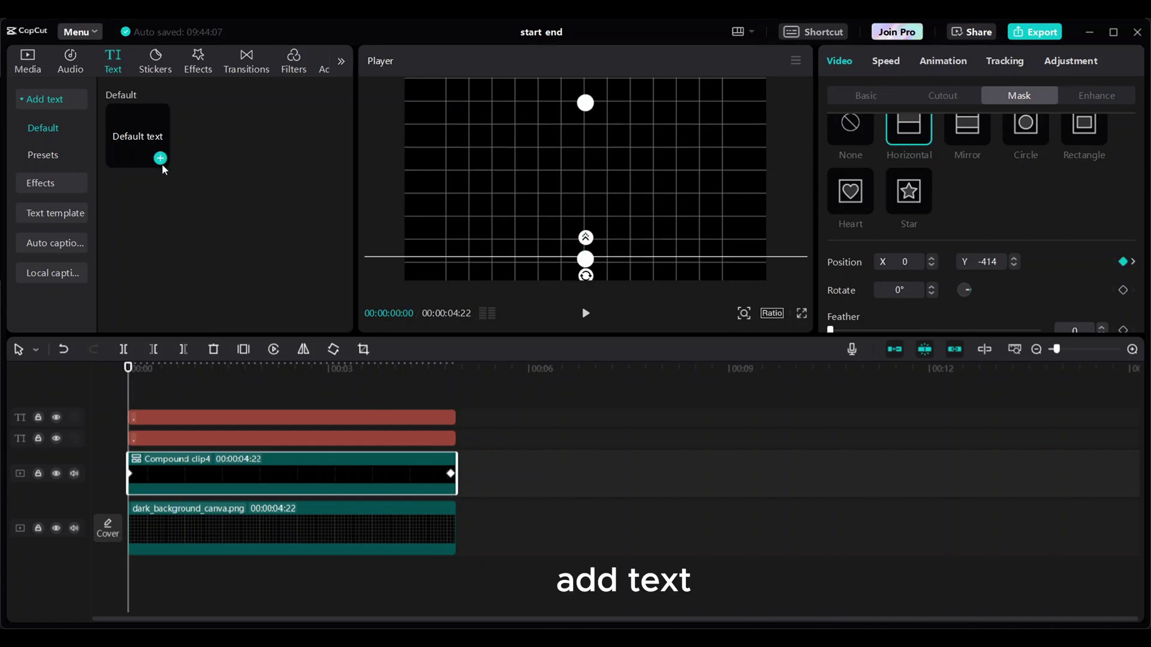
left_click(160, 158)
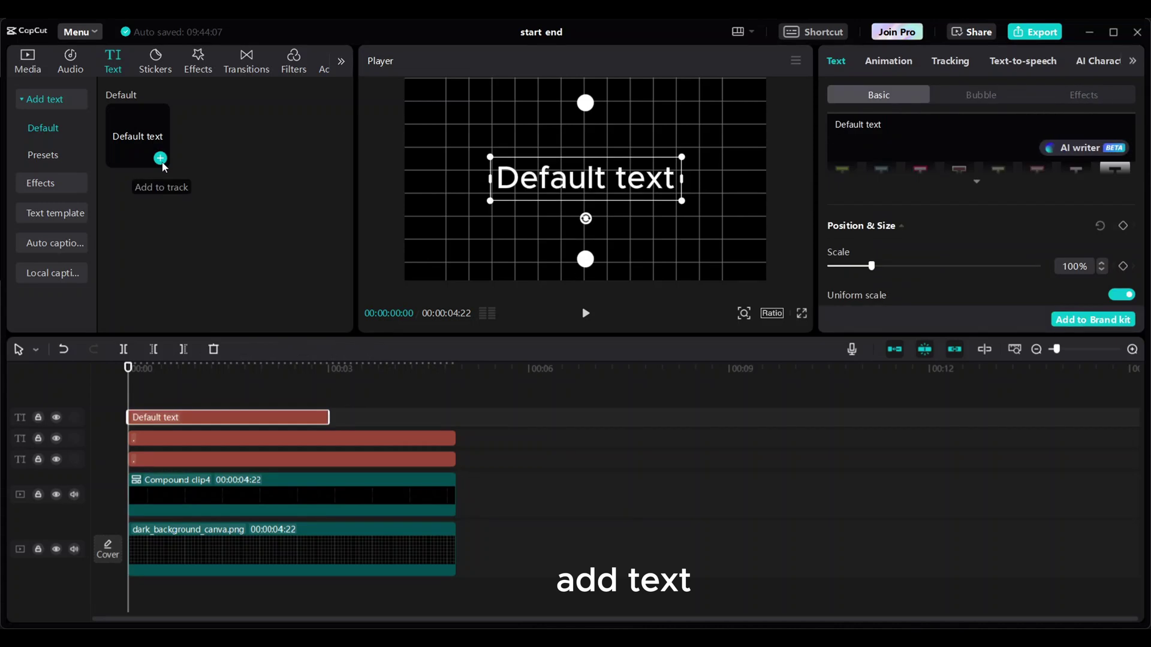
Lengthen the START label clip, place it beside the bottom dot, and apply an ART text effect.
left_click_drag(331, 419, 454, 419)
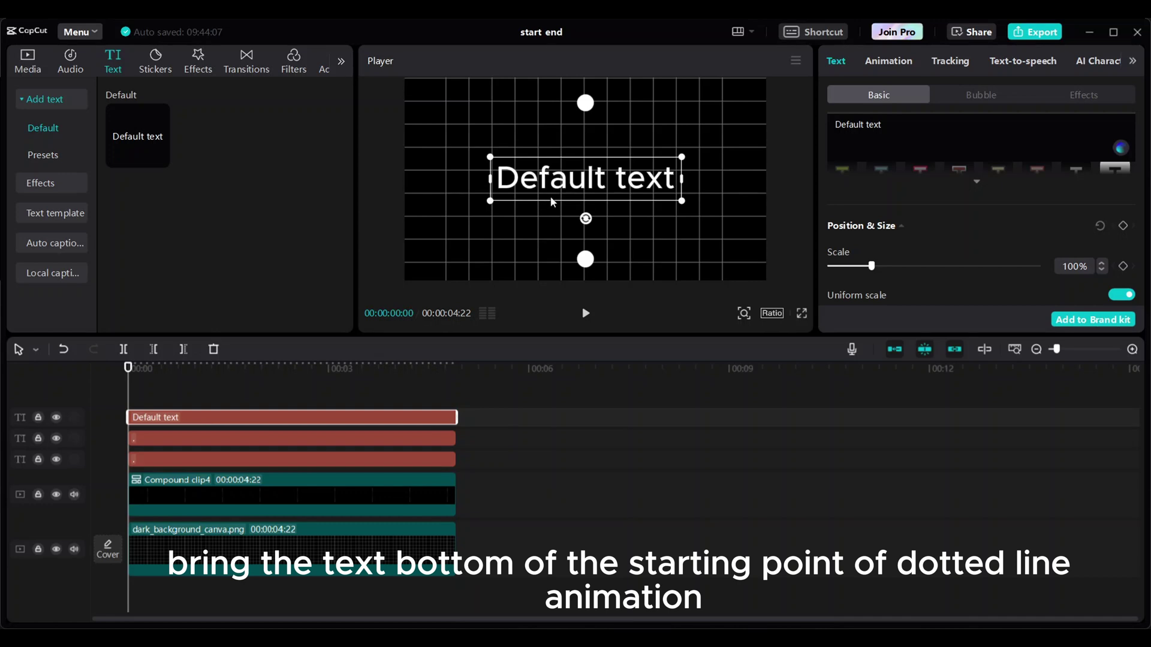
left_click_drag(561, 193, 527, 259)
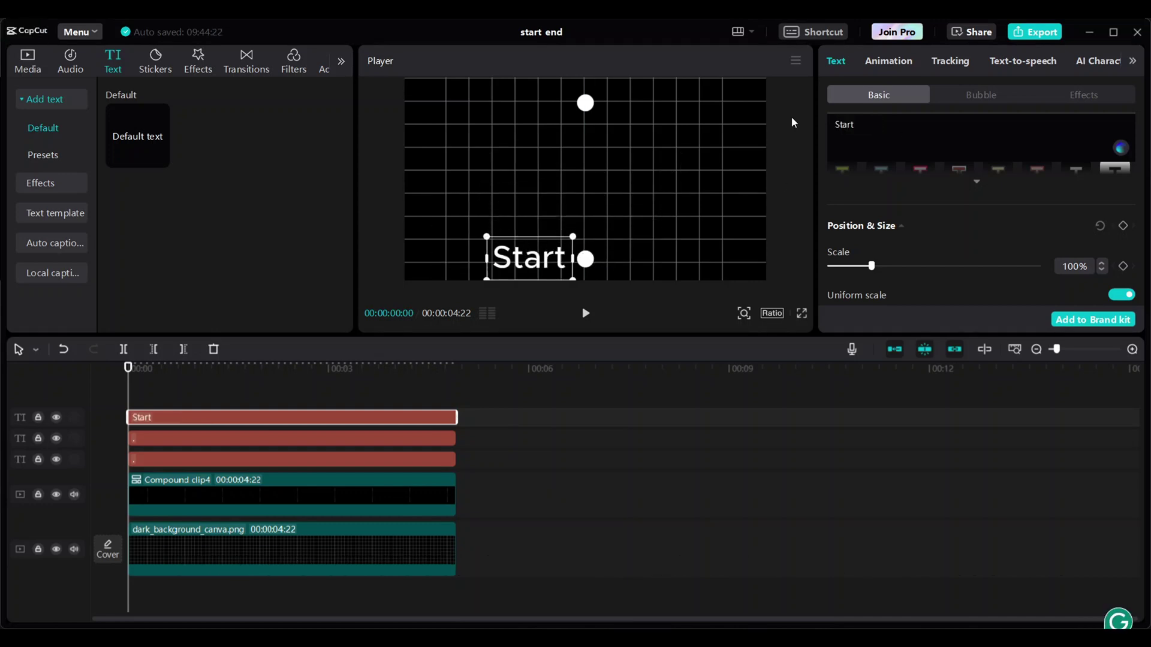
left_click(1085, 96)
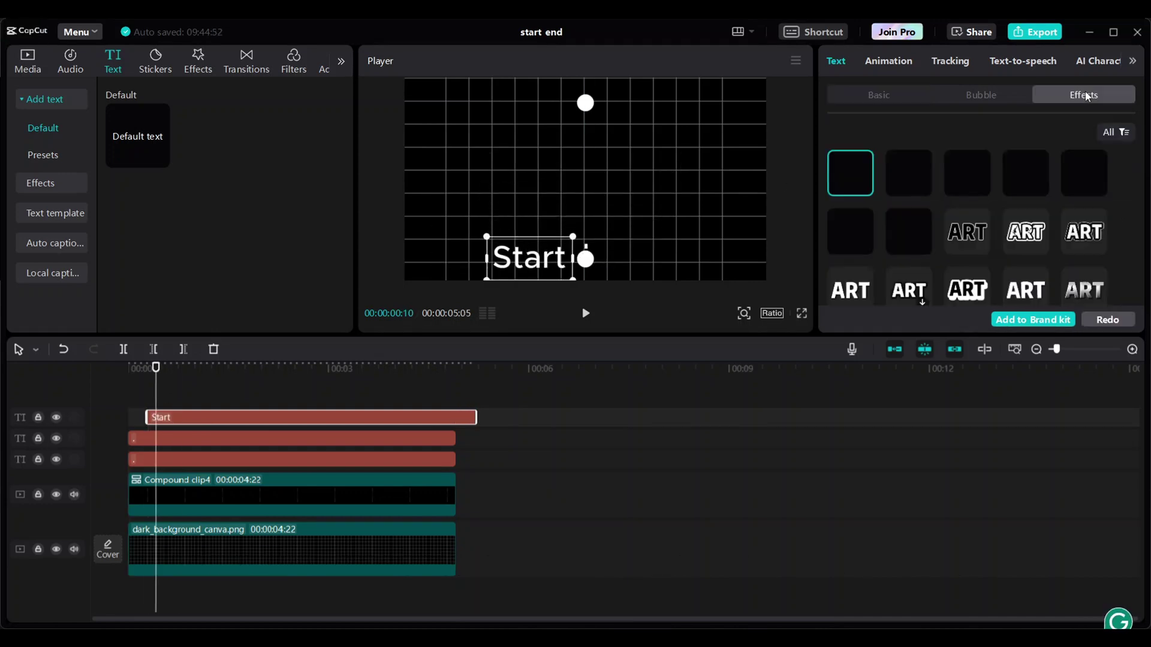
left_click(1031, 177)
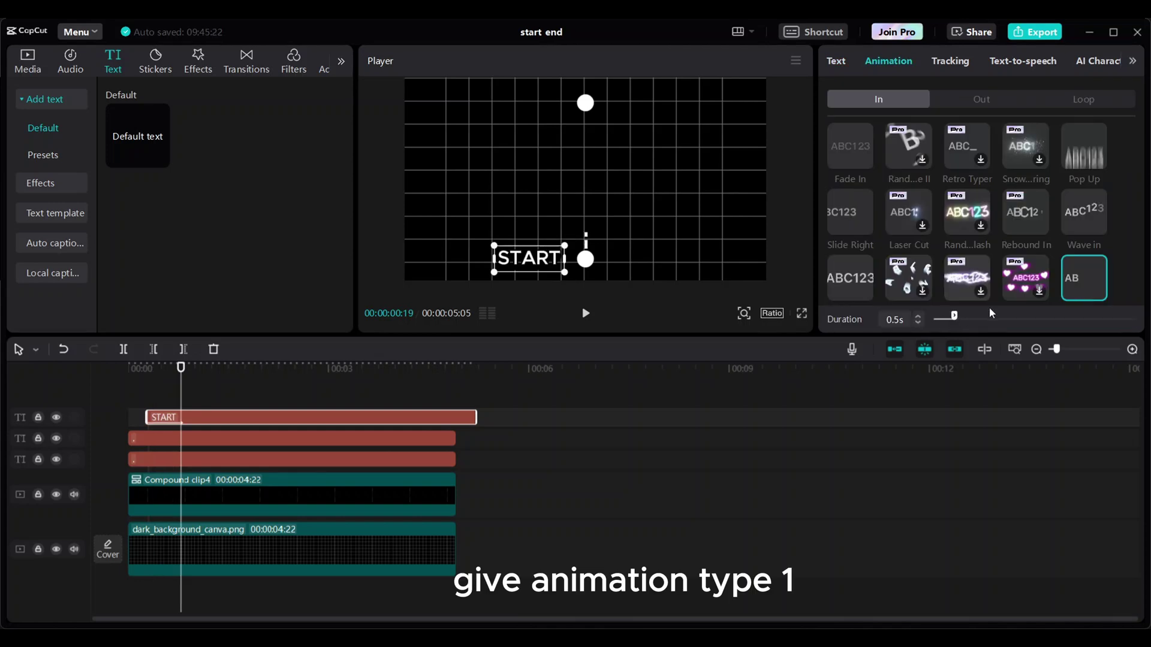
scroll(983, 282, "down", 1)
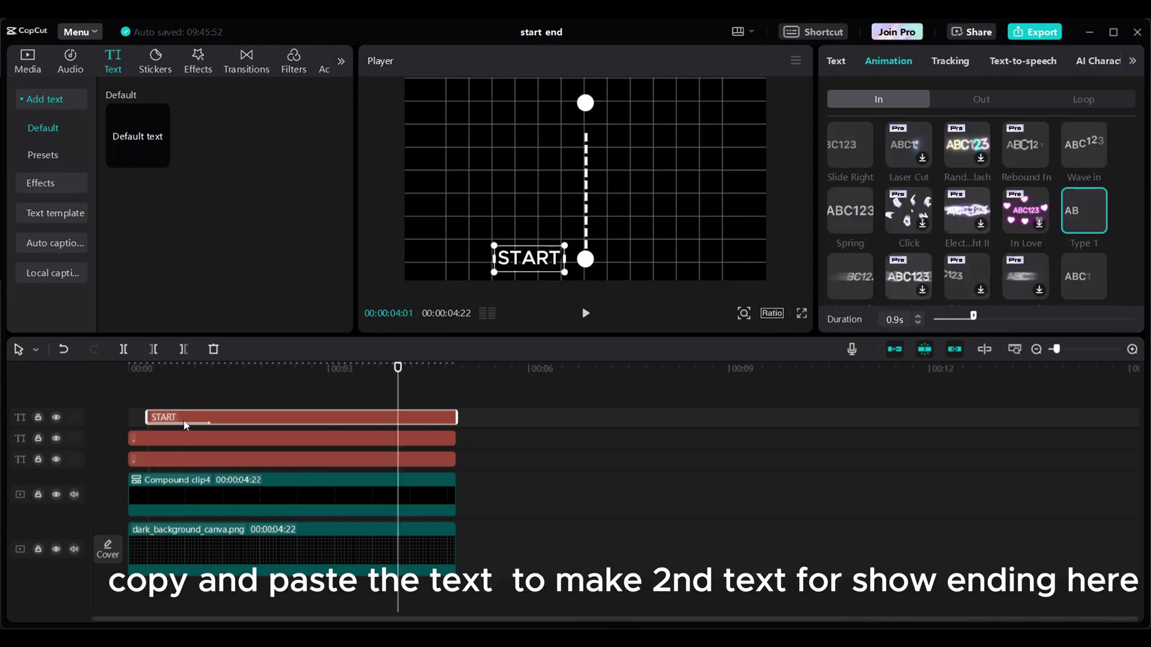
right_click(186, 425)
Paste a copy of the START label at the playhead, move it to the top dot, and retype it 'end'.
left_click(207, 400)
right_click(408, 399)
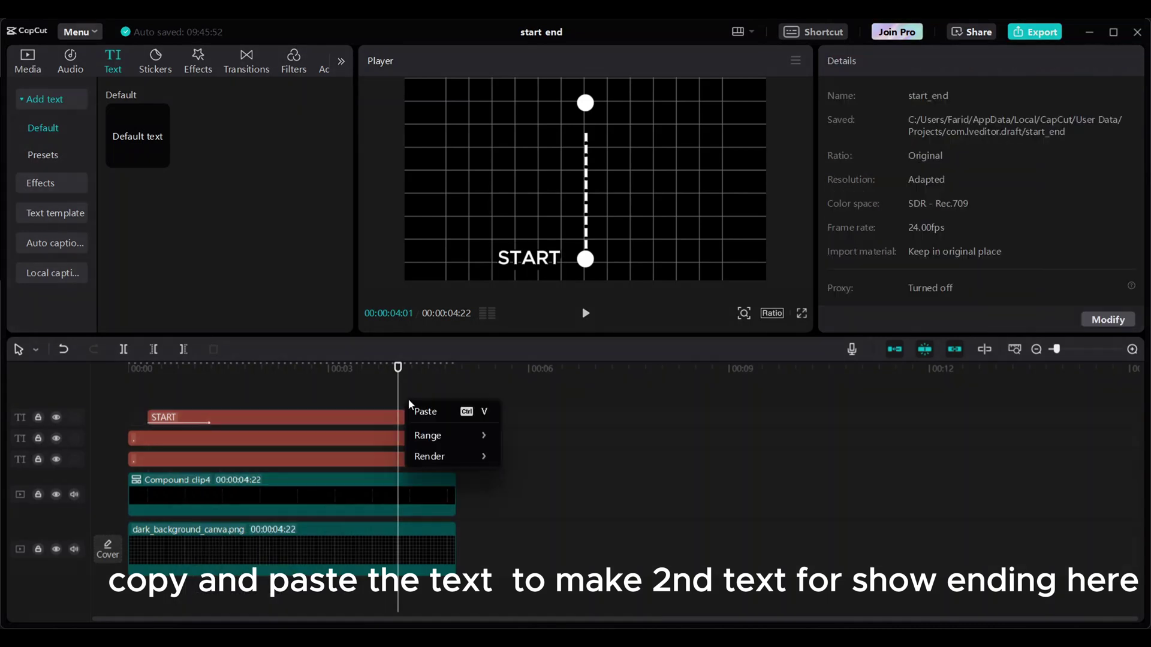
left_click(426, 412)
left_click_drag(528, 267, 536, 122)
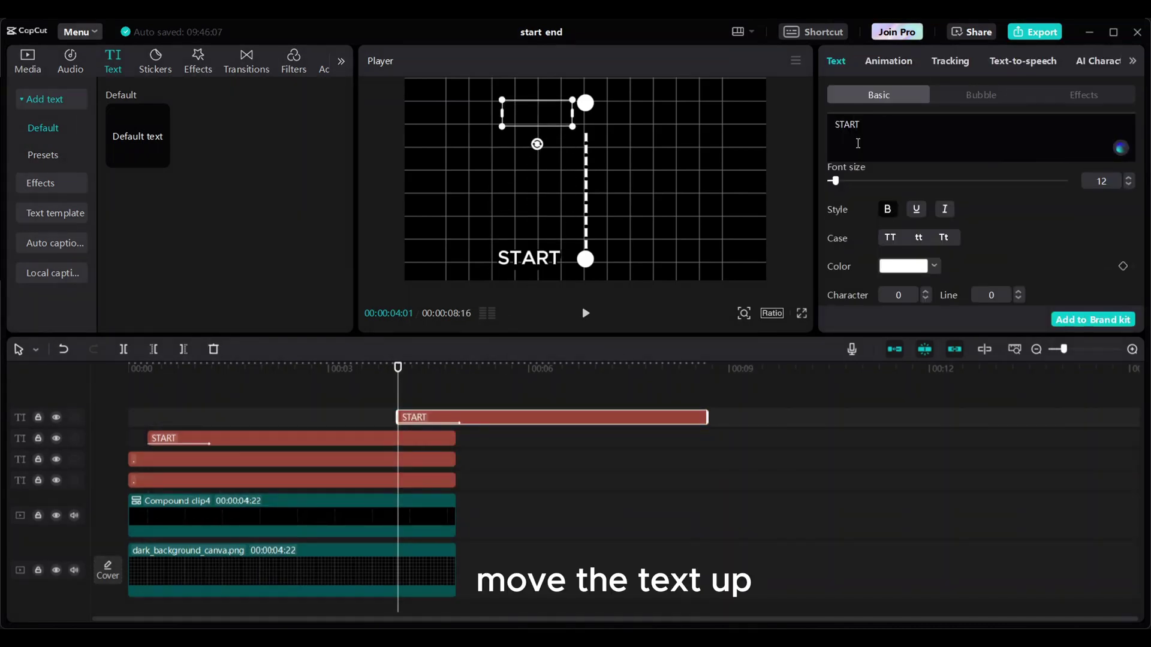
key("ctrl+a")
type("end")
left_click_drag(397, 367, 454, 384)
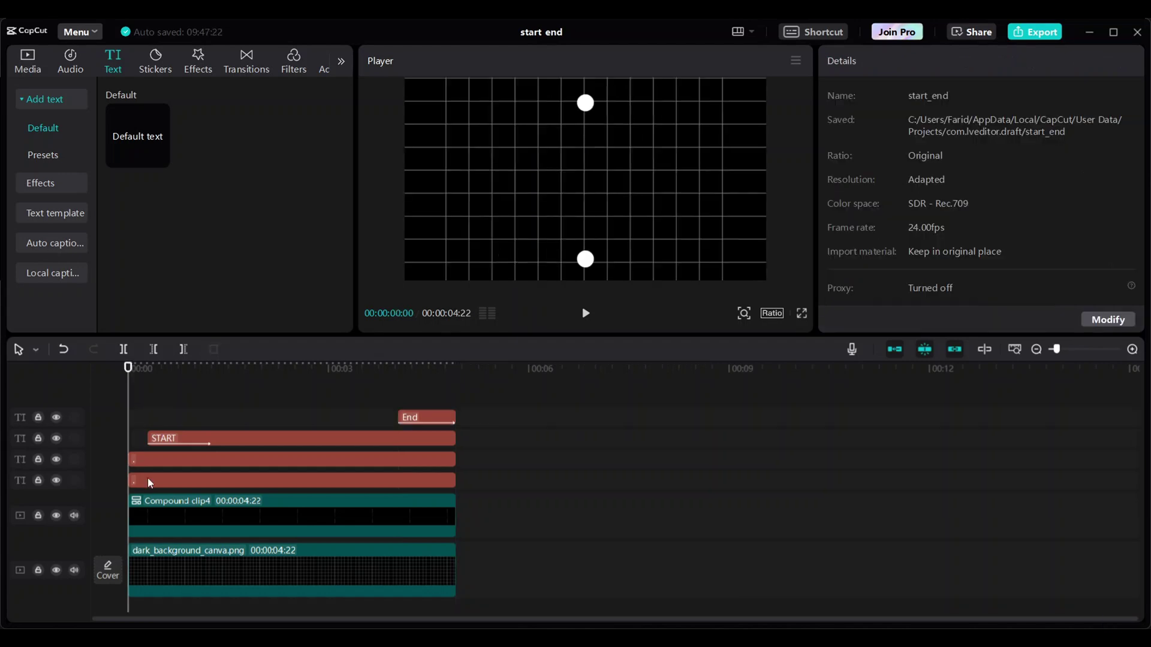
Apply the Showing Up in-animation to the top end dot, then to the bottom start dot.
left_click(152, 462)
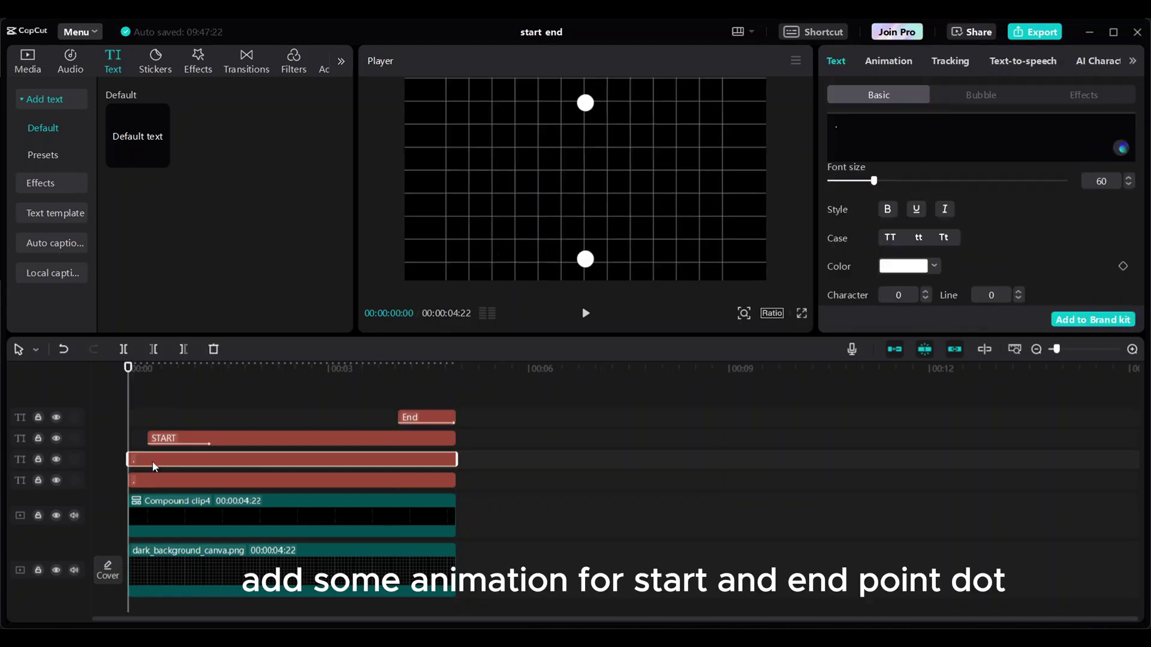
left_click(894, 61)
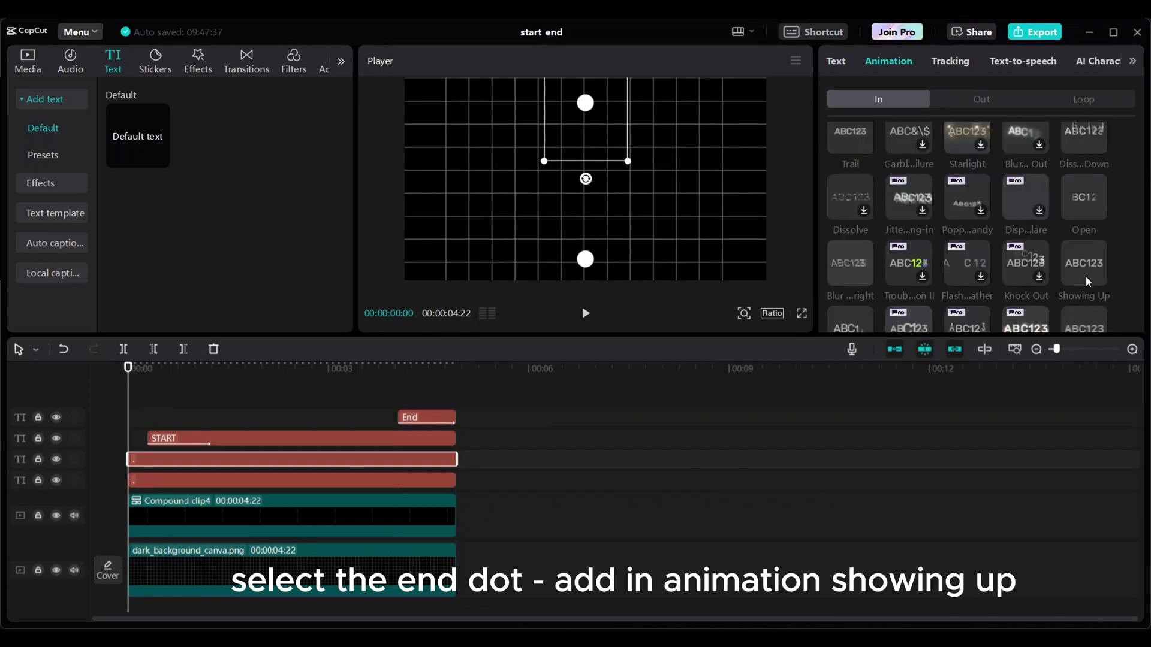
left_click(1085, 276)
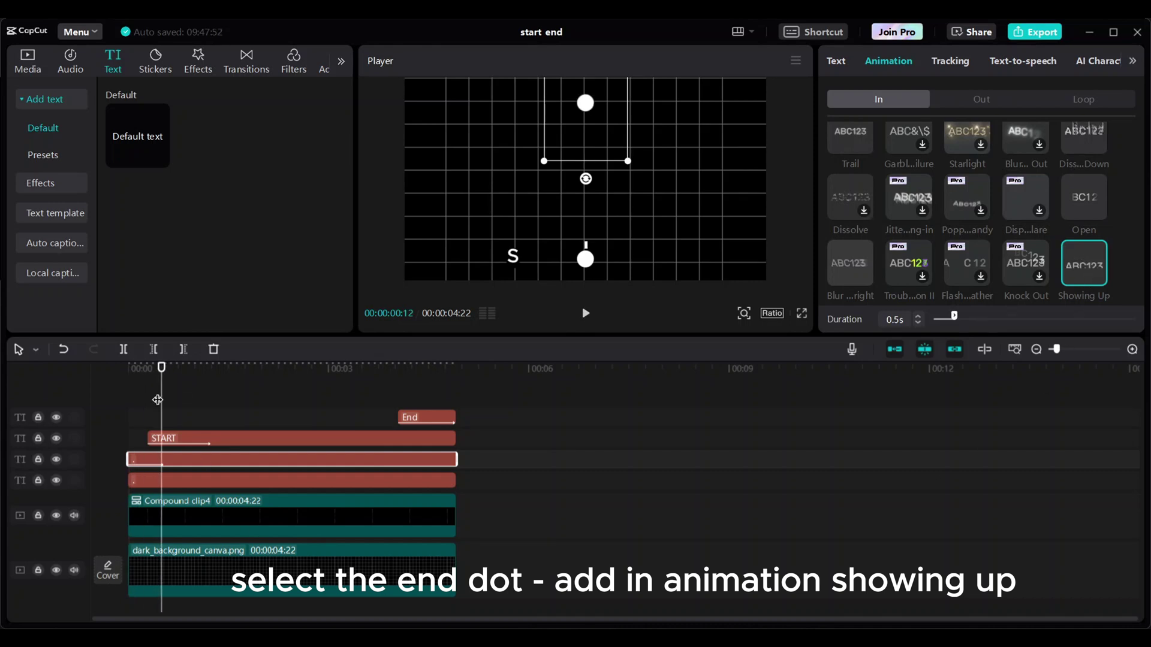
left_click_drag(157, 400, 128, 399)
left_click(168, 481)
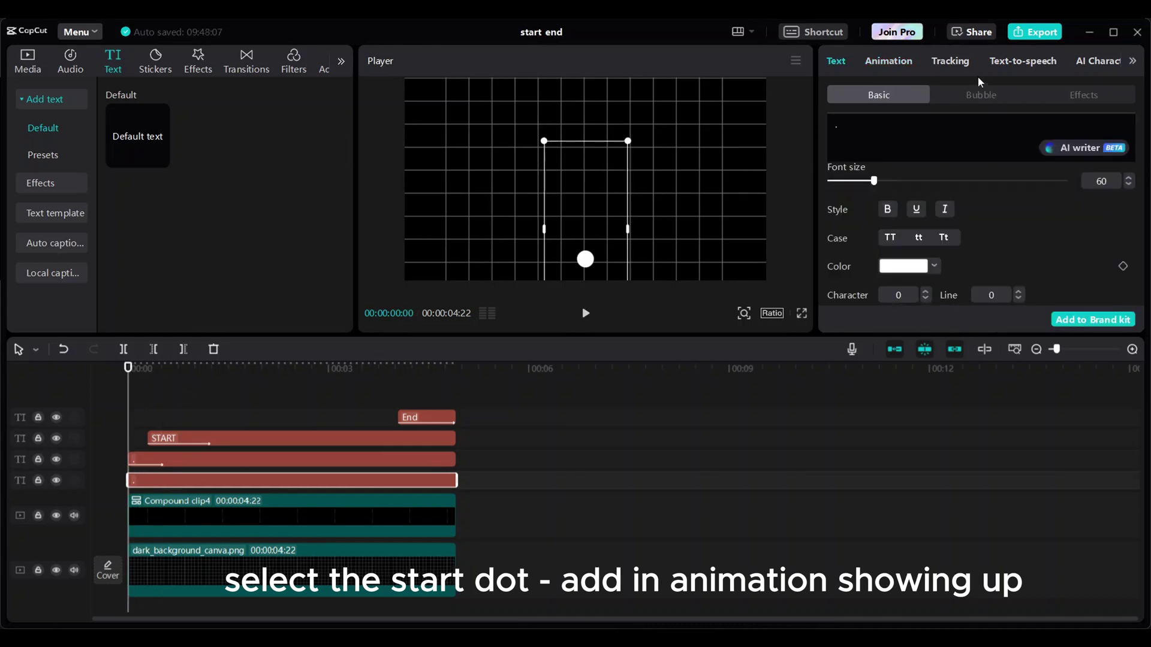
left_click(891, 62)
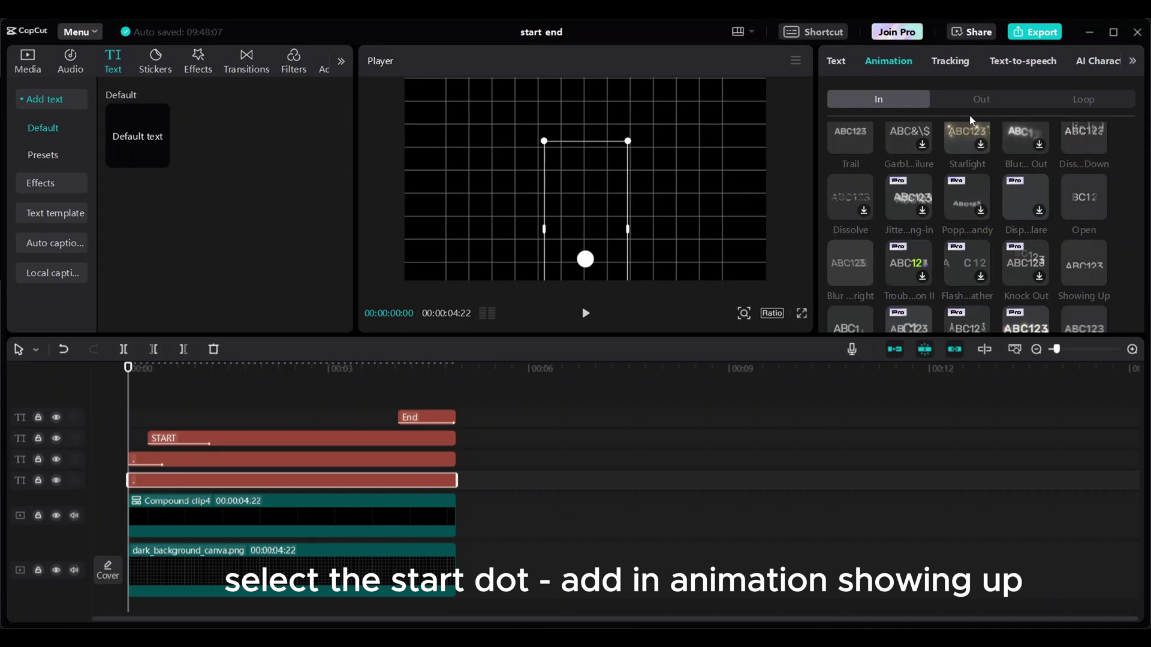
left_click(1086, 283)
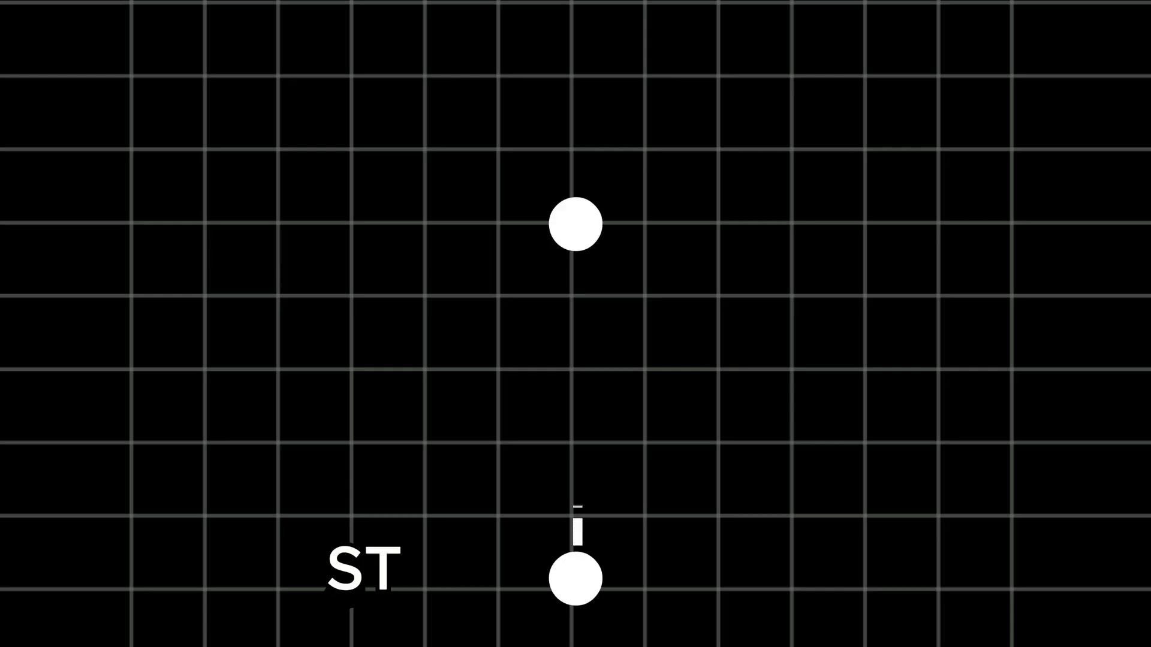